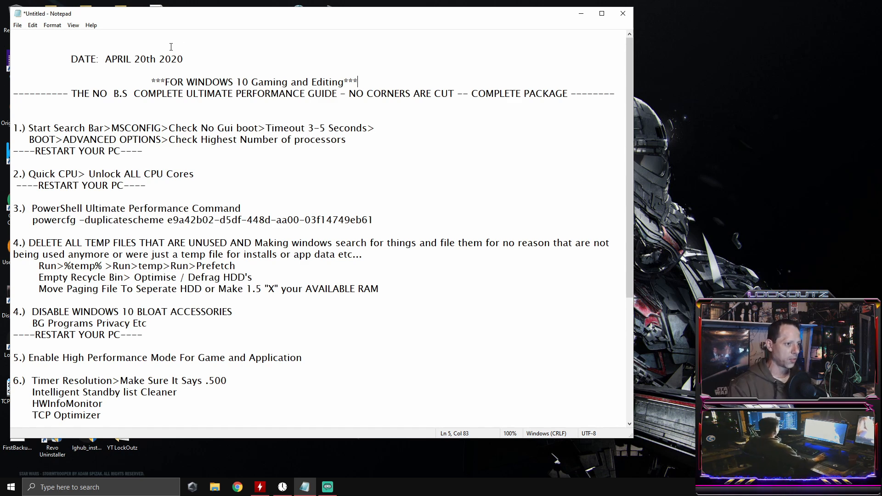
# Step: Open System Configuration with msconfig and show its boot options, with the Notepad window out of the way
pyautogui.click(91, 490)
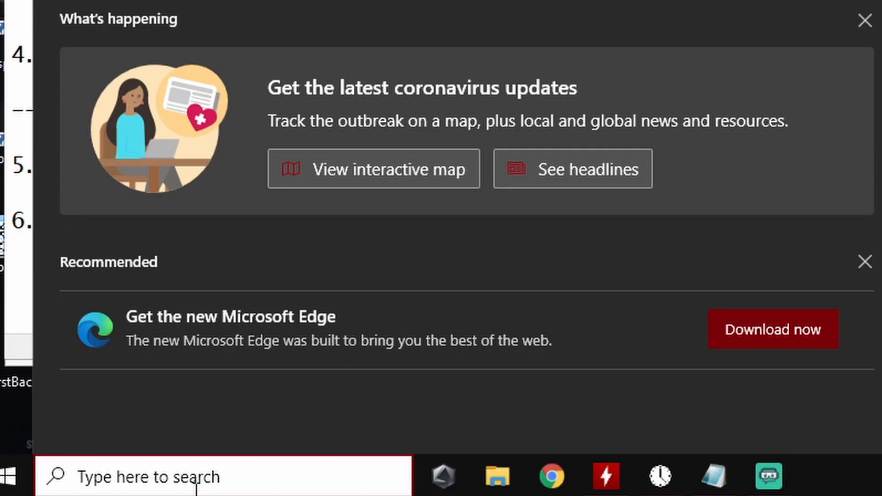
pyautogui.write('msconfig')
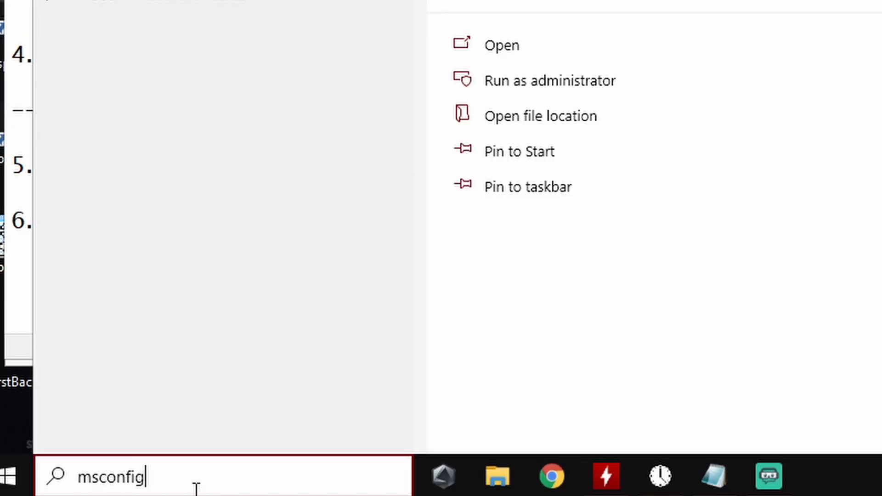
pyautogui.press('Return')
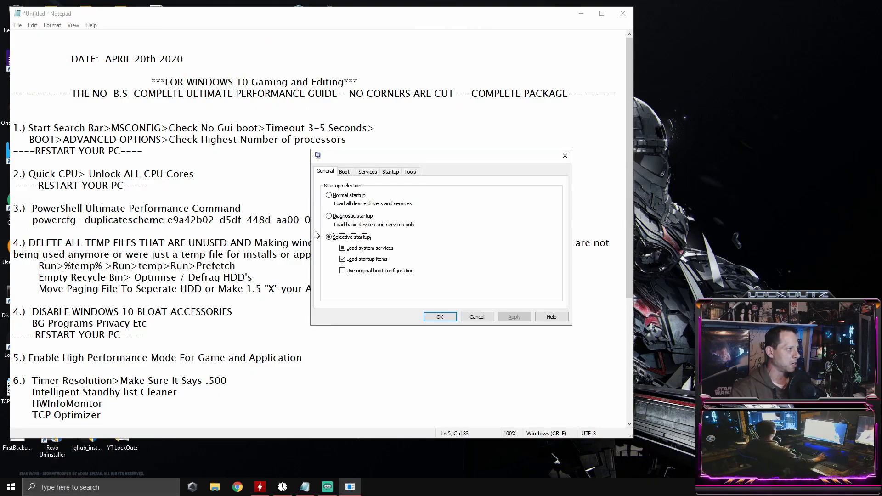
pyautogui.moveTo(426, 157); pyautogui.dragTo(452, 79)
pyautogui.click(581, 15)
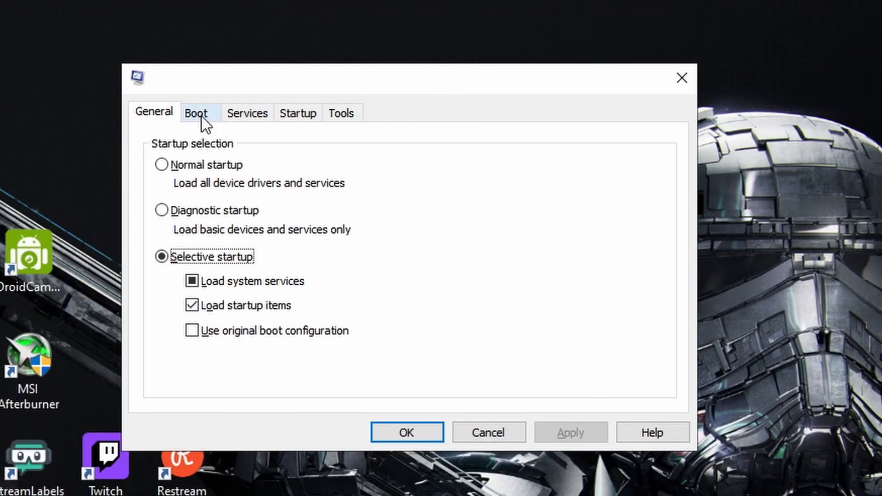
pyautogui.click(201, 114)
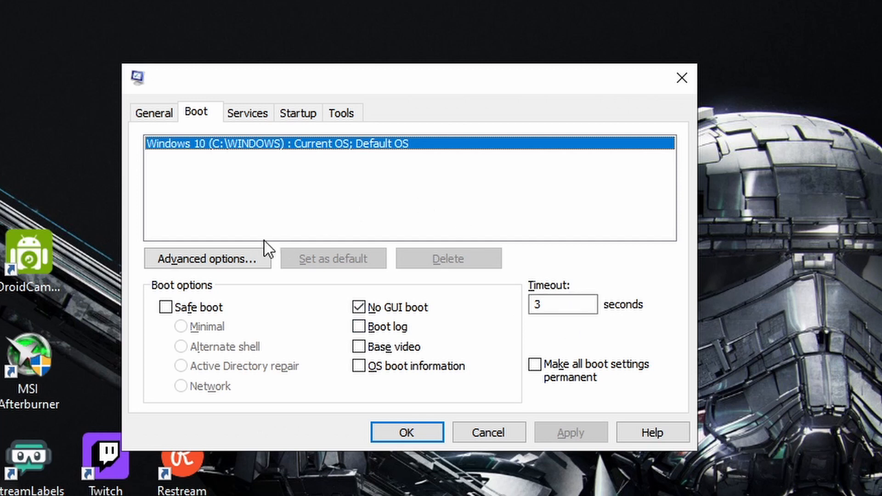
# Step: Set the number of processors to 16 in the advanced boot options and close System Configuration without applying
pyautogui.click(228, 264)
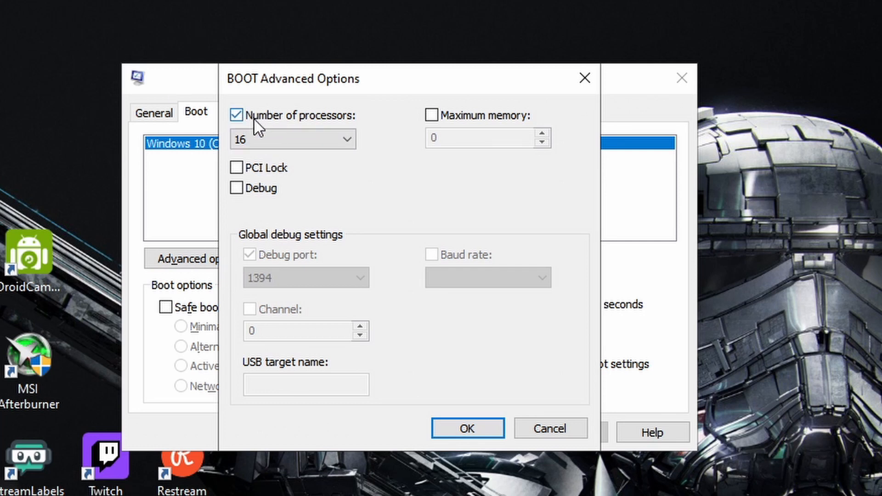
pyautogui.click(347, 139)
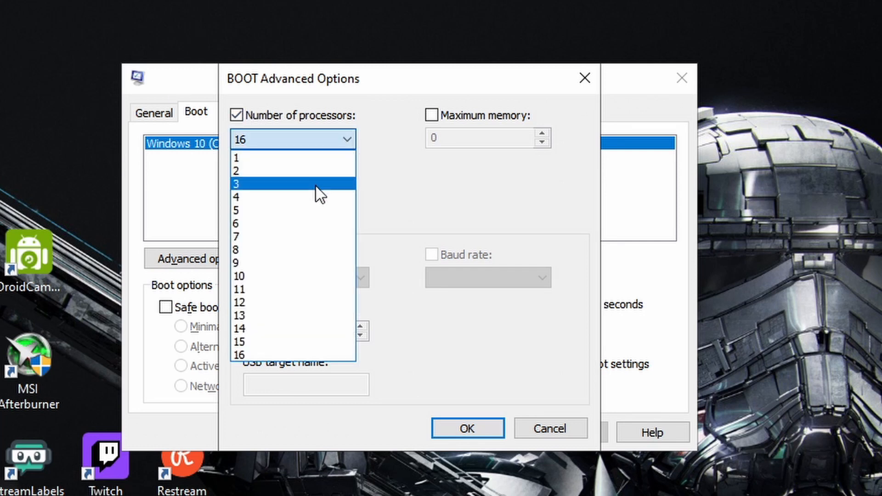
pyautogui.click(285, 351)
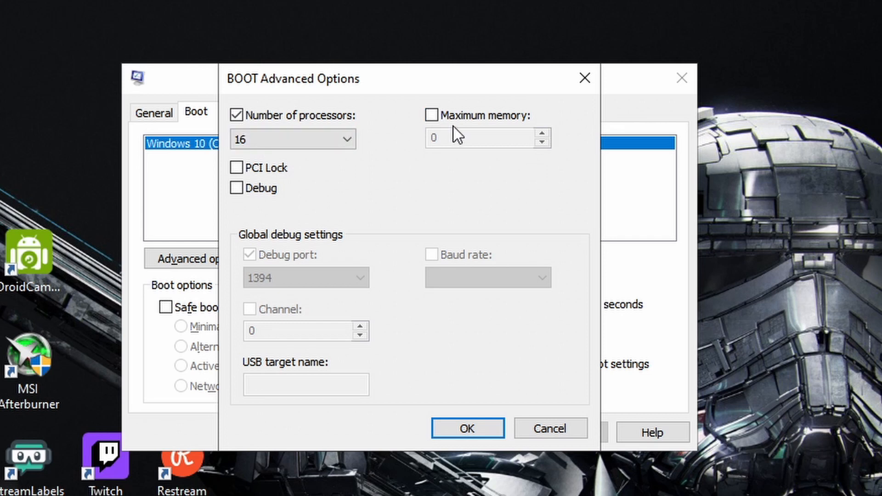
pyautogui.click(484, 431)
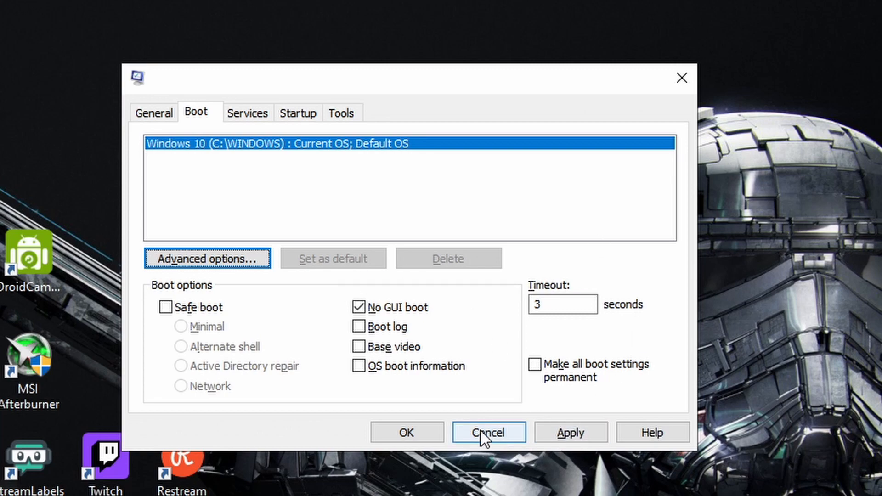
pyautogui.click(681, 78)
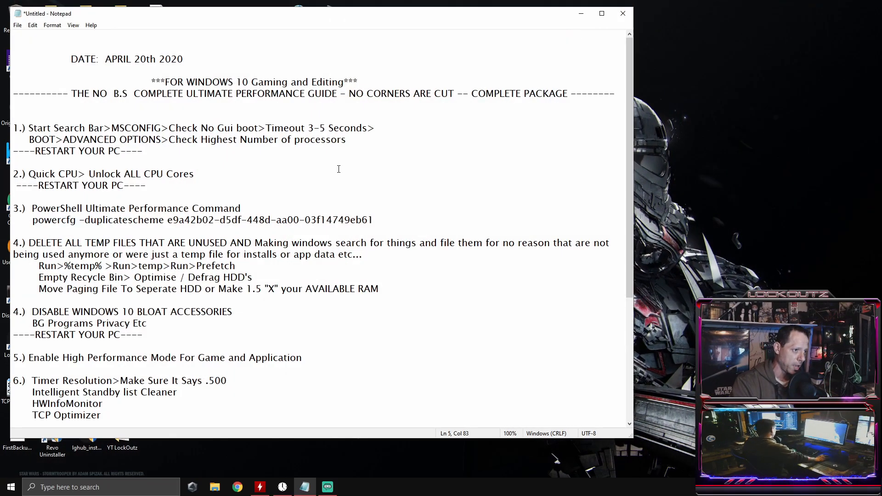
# Step: Launch QuickCPU, dismiss its update notice, examine the core status and performance indexes with Notepad out of the way, and close it
pyautogui.moveTo(305, 16); pyautogui.dragTo(502, 25)
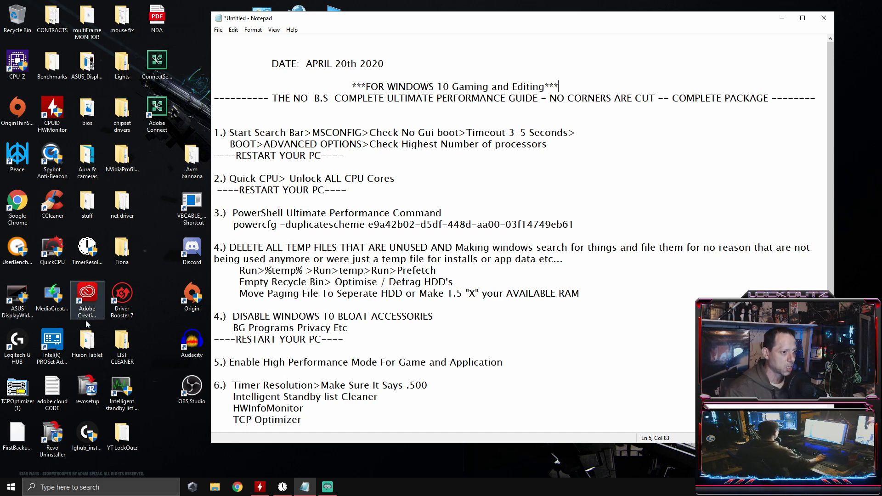
pyautogui.doubleClick(52, 249)
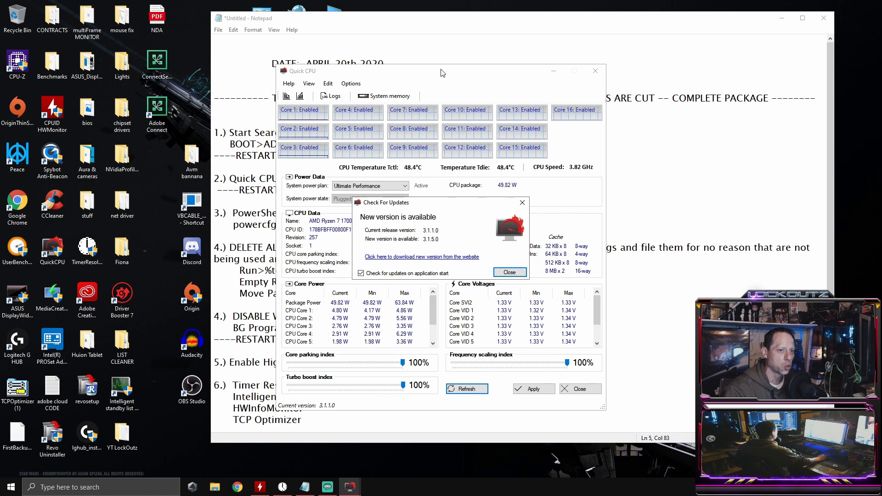
pyautogui.click(522, 202)
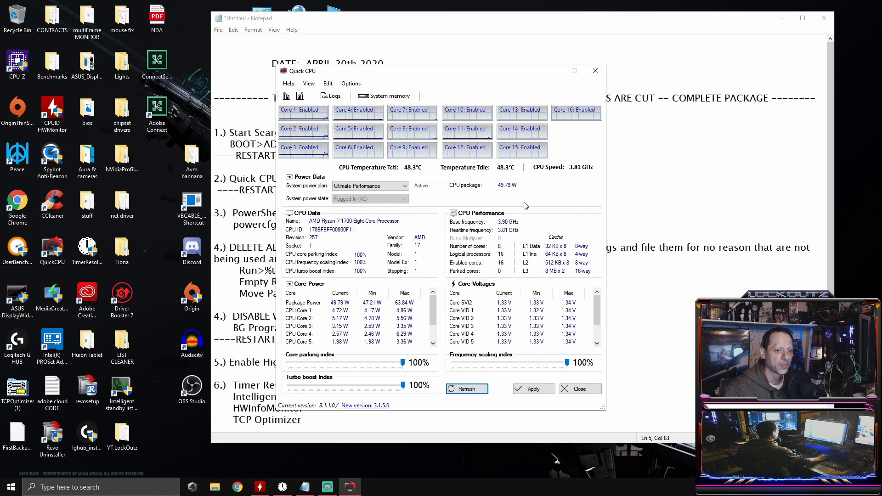
pyautogui.moveTo(449, 78); pyautogui.dragTo(373, 69)
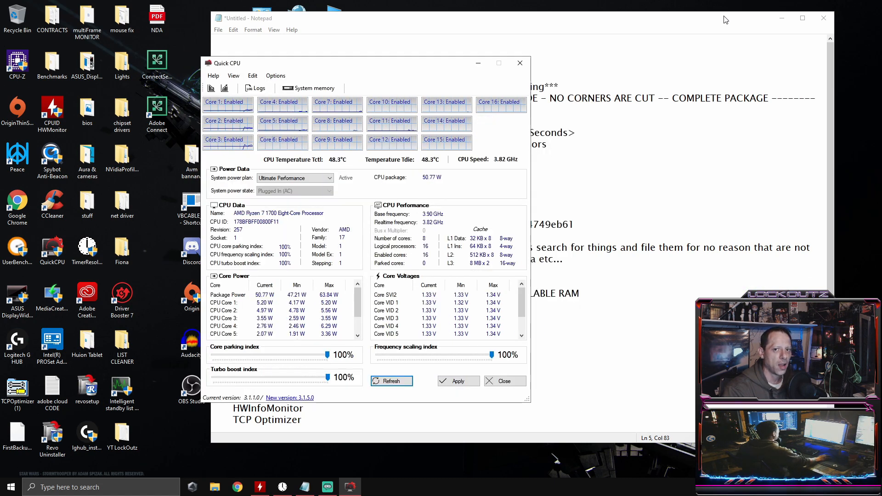
pyautogui.click(780, 22)
pyautogui.click(782, 19)
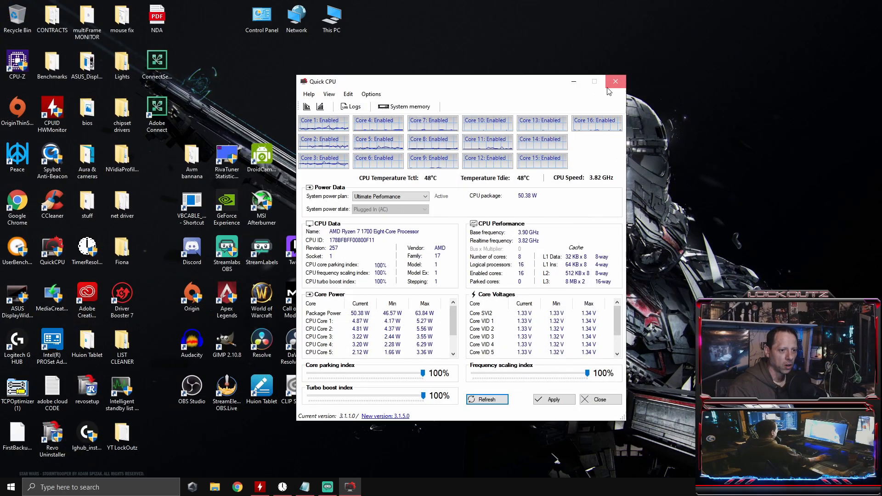
pyautogui.click(608, 87)
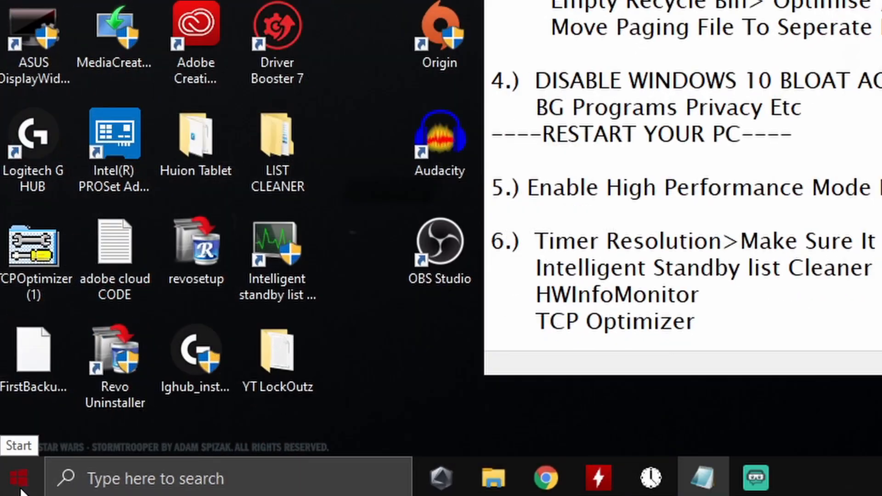
# Step: Open Windows PowerShell as administrator and place its window beside the Notepad notes
pyautogui.rightClick(21, 487)
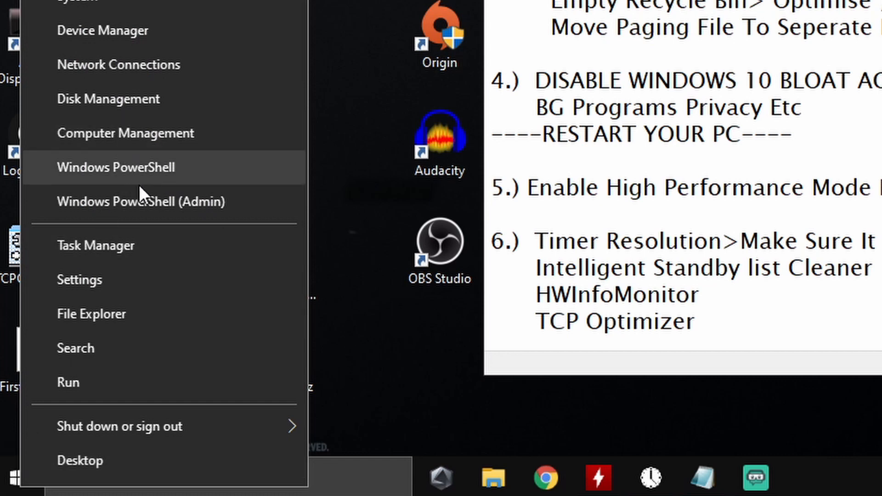
pyautogui.click(117, 203)
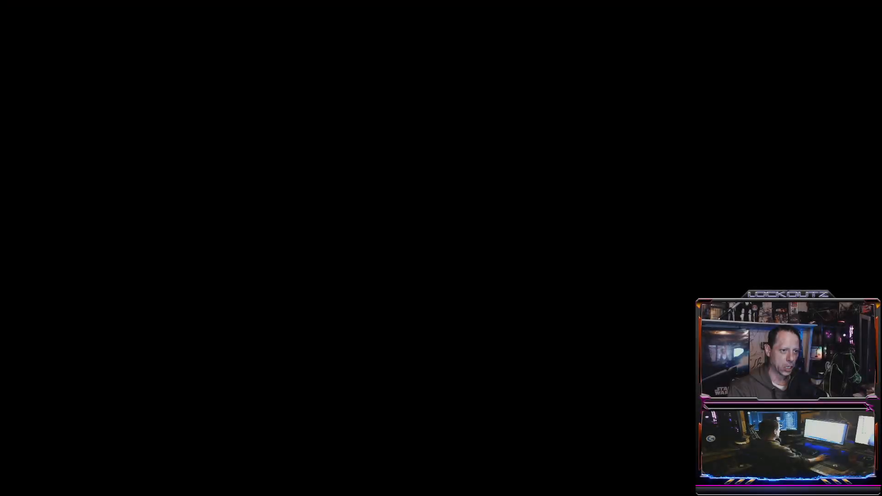
pyautogui.moveTo(336, 115); pyautogui.dragTo(363, 22)
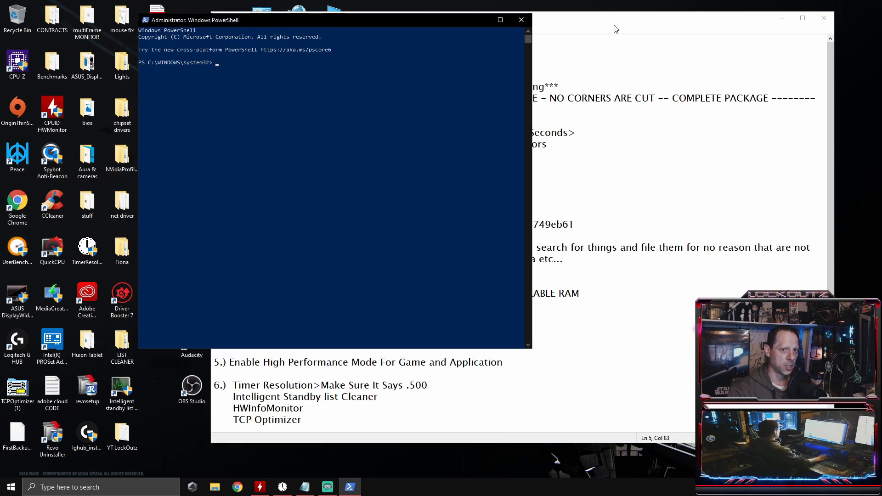
# Step: Copy the powercfg -duplicatescheme command from the notes into PowerShell and close PowerShell without running it
pyautogui.click(590, 86)
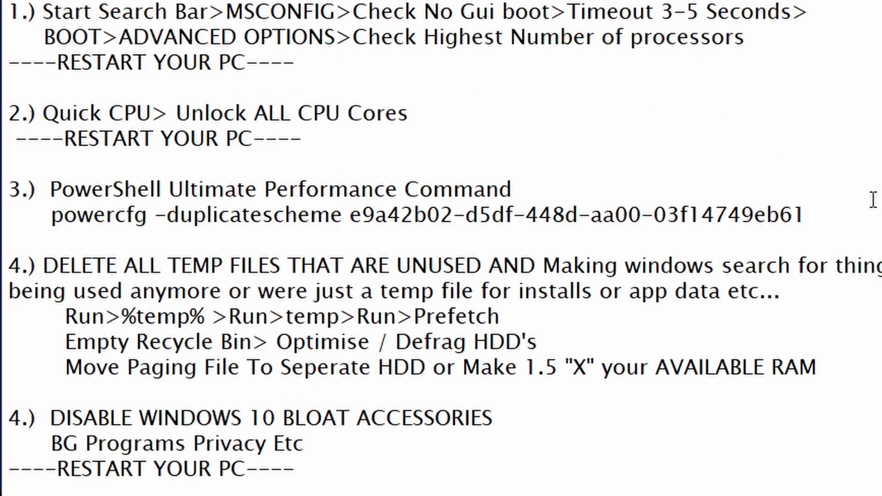
pyautogui.moveTo(813, 221); pyautogui.dragTo(49, 217)
pyautogui.press('super+c')
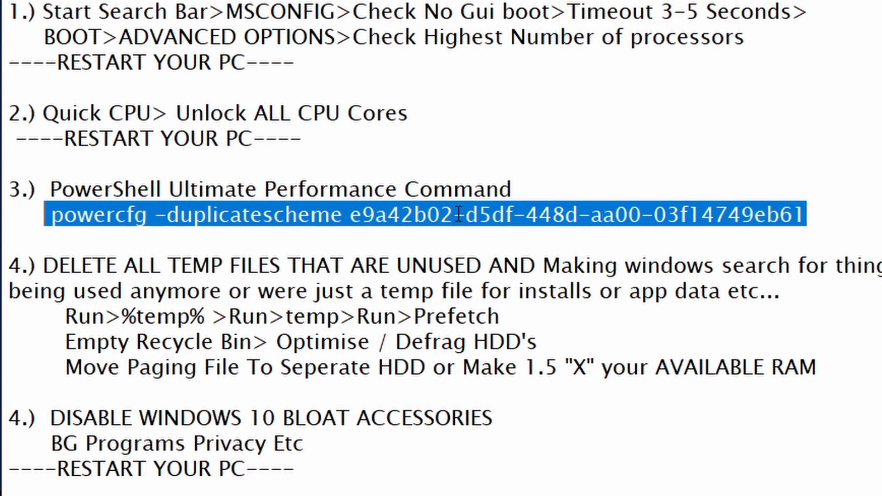
pyautogui.rightClick(345, 221)
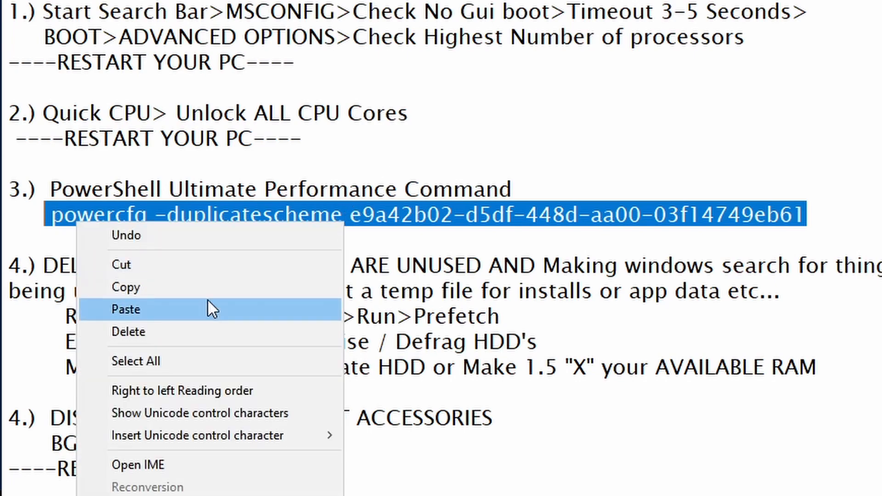
pyautogui.click(125, 287)
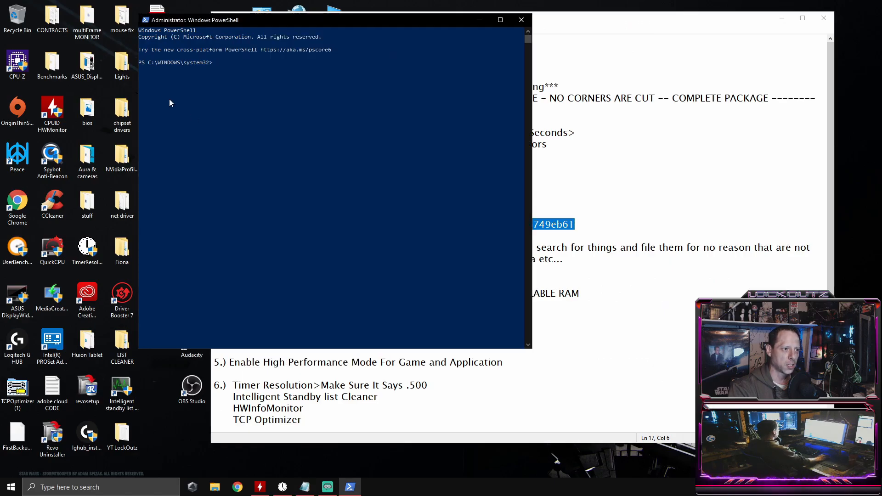
pyautogui.rightClick(221, 65)
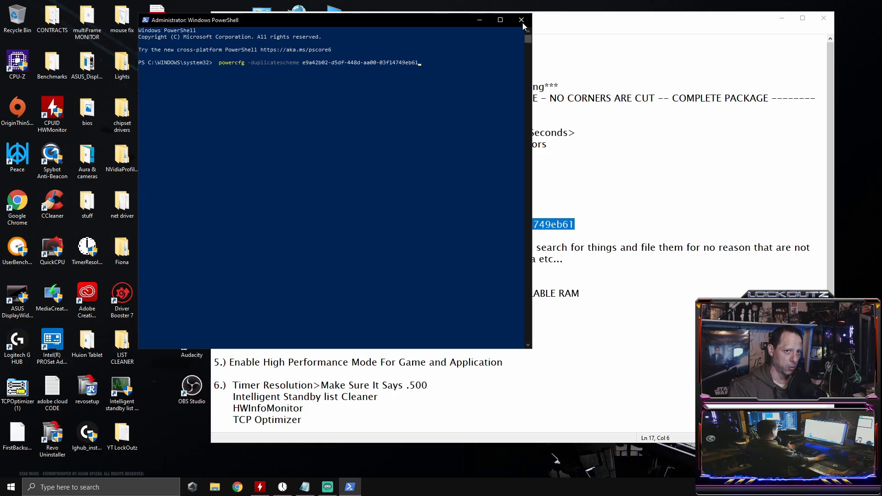
pyautogui.click(539, 33)
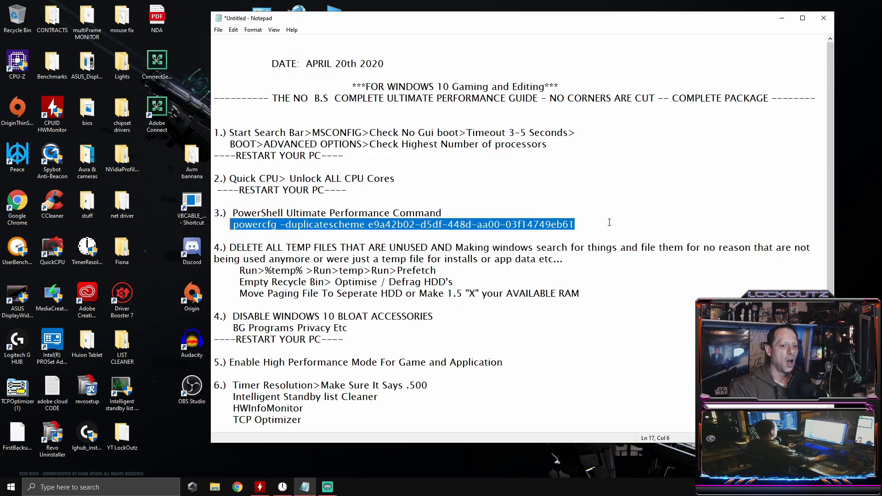
pyautogui.click(586, 224)
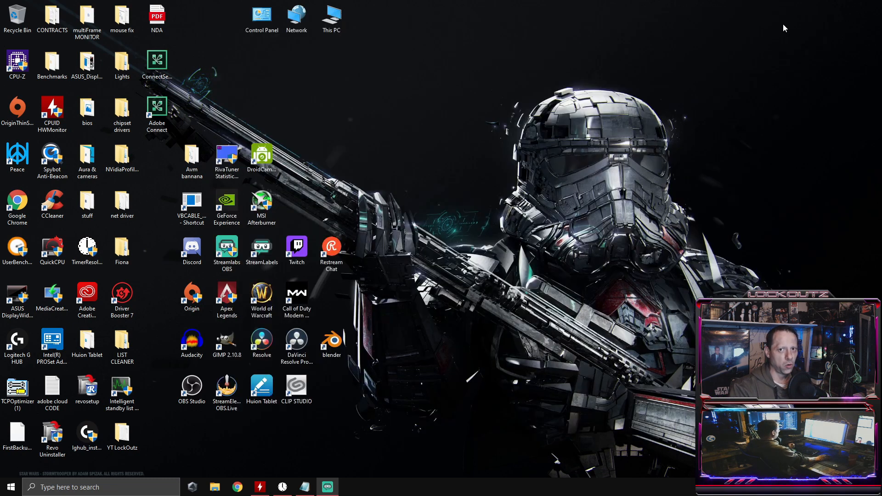
# Step: From a cleared desktop, open the Power Options overview and examine the preferred and additional power plans
pyautogui.press('super+d')
pyautogui.click(120, 491)
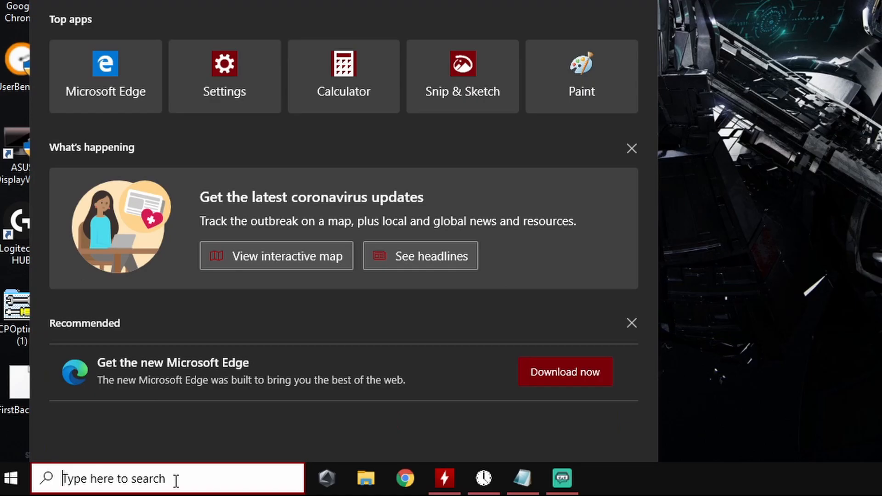
pyautogui.write('power')
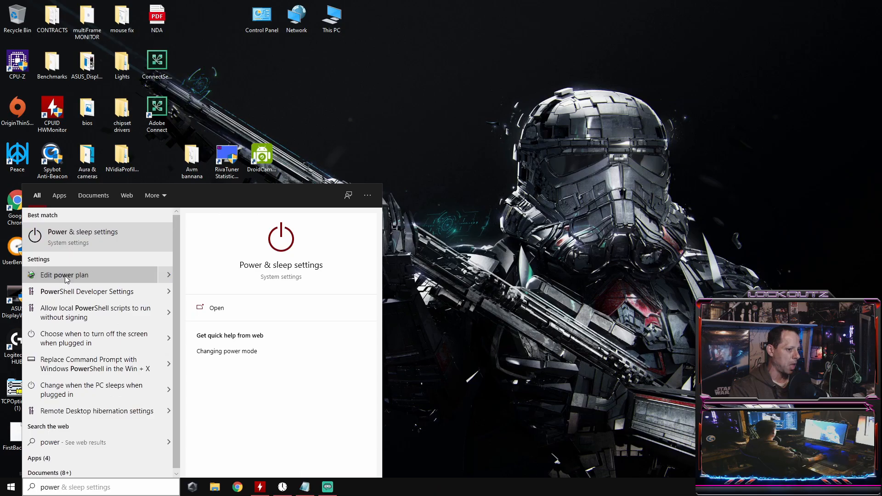
pyautogui.click(106, 110)
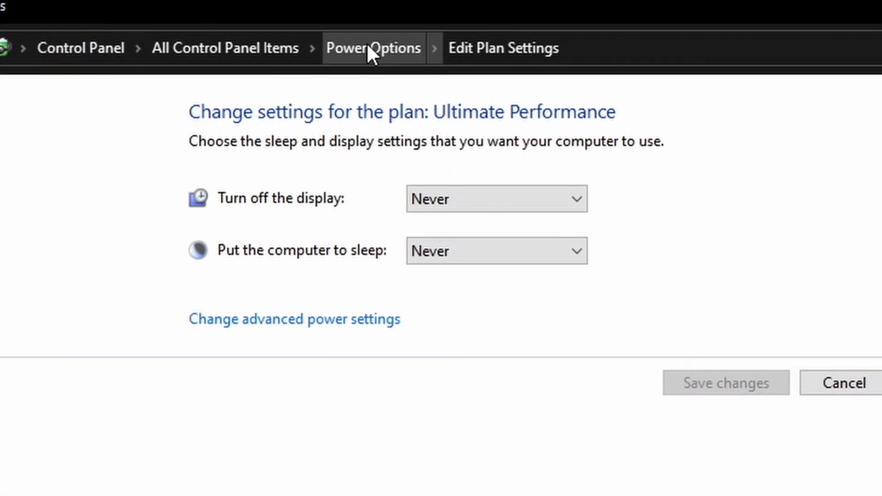
pyautogui.click(365, 49)
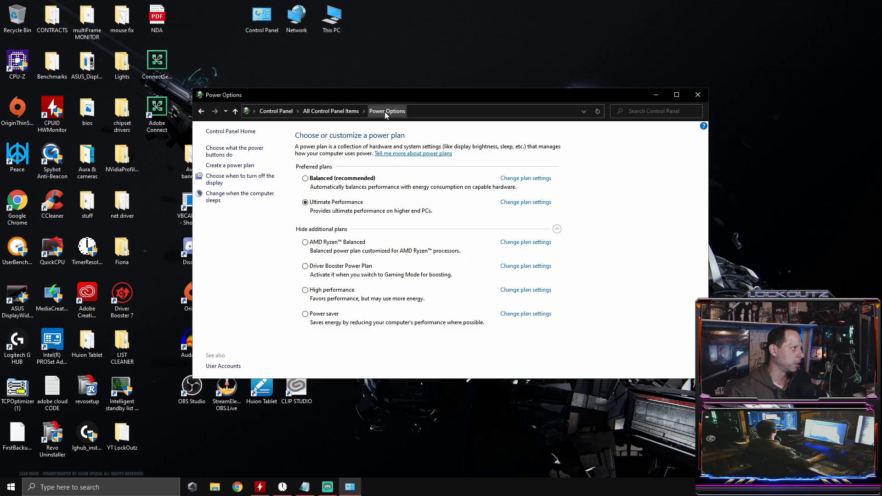
pyautogui.click(676, 95)
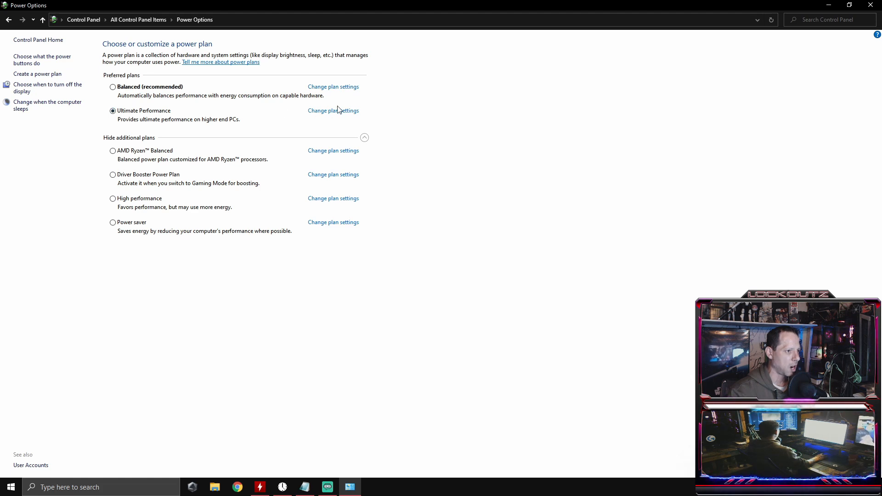
pyautogui.click(850, 5)
pyautogui.moveTo(428, 95); pyautogui.dragTo(348, 42)
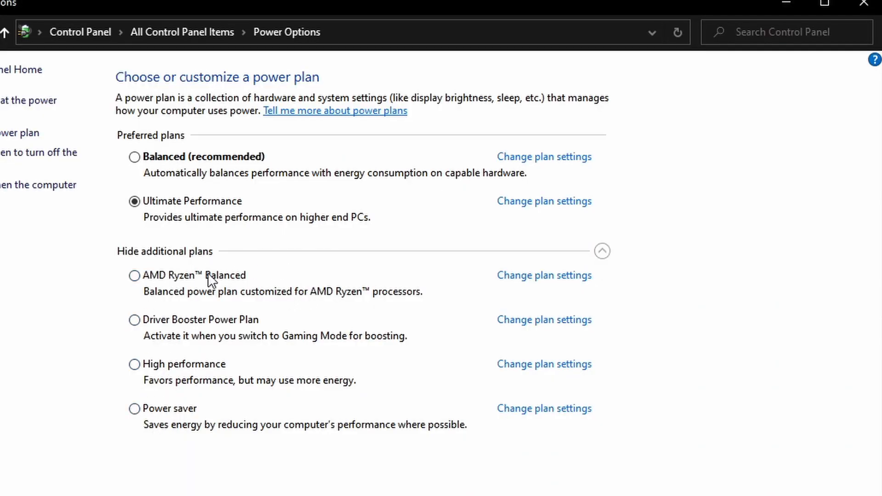
pyautogui.click(604, 252)
pyautogui.click(603, 253)
# Step: Open the advanced power settings of the Ultimate Performance plan
pyautogui.click(512, 213)
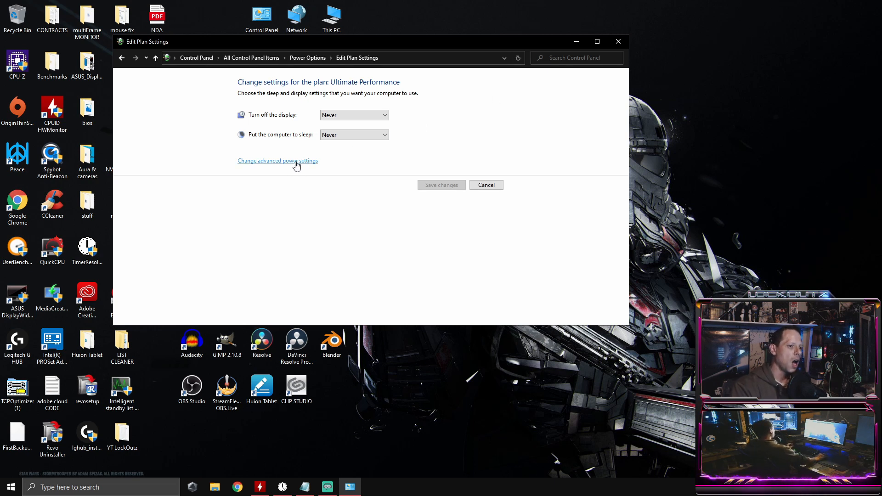
pyautogui.click(296, 164)
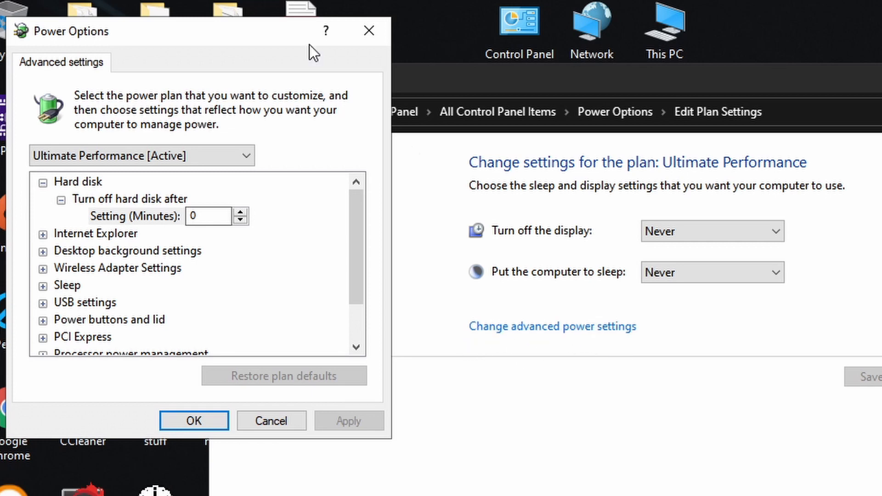
pyautogui.moveTo(196, 39); pyautogui.dragTo(279, 47)
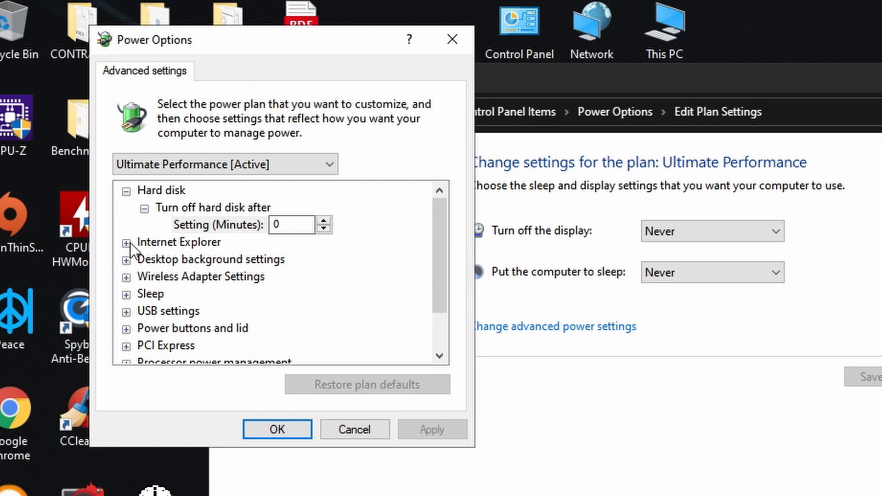
# Step: Collapse the hard disk settings and examine the slide show setting under Desktop background settings
pyautogui.click(126, 191)
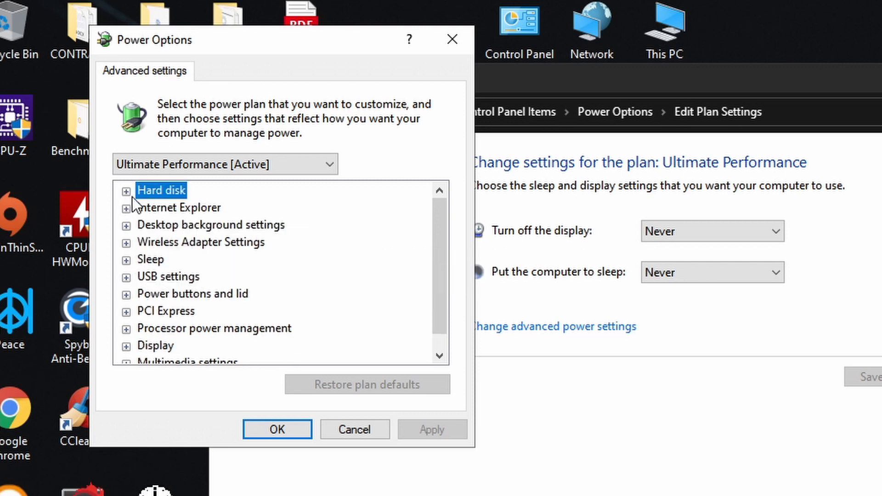
pyautogui.click(124, 226)
pyautogui.click(144, 242)
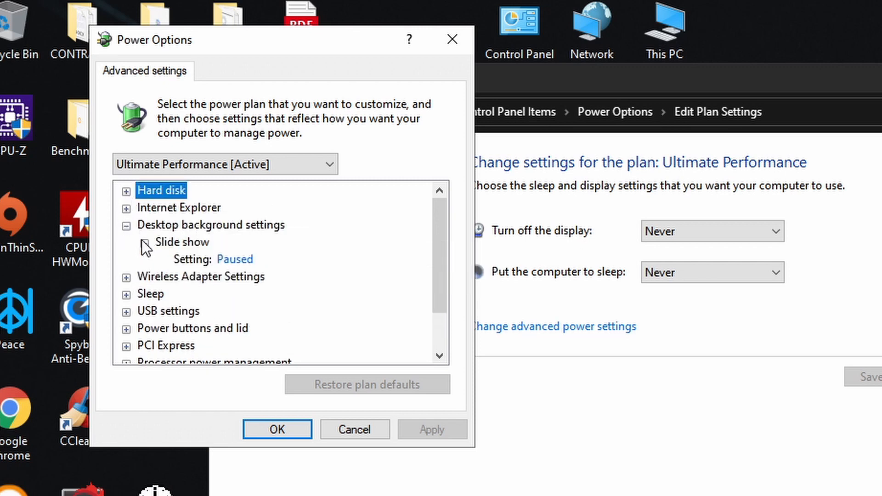
pyautogui.click(144, 242)
pyautogui.click(144, 242)
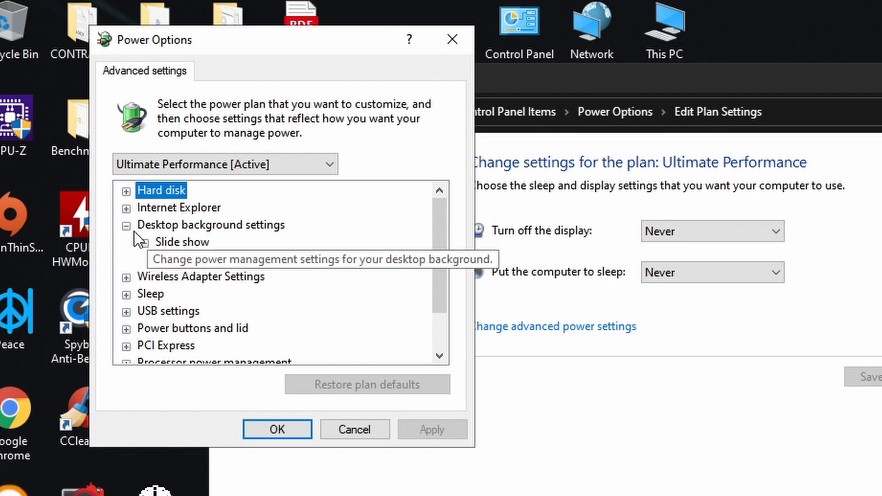
pyautogui.click(127, 227)
# Step: Examine the wireless adapter's Power Saving Mode and the PCI Express Link State Power Management setting, collapsing each group after viewing
pyautogui.click(127, 245)
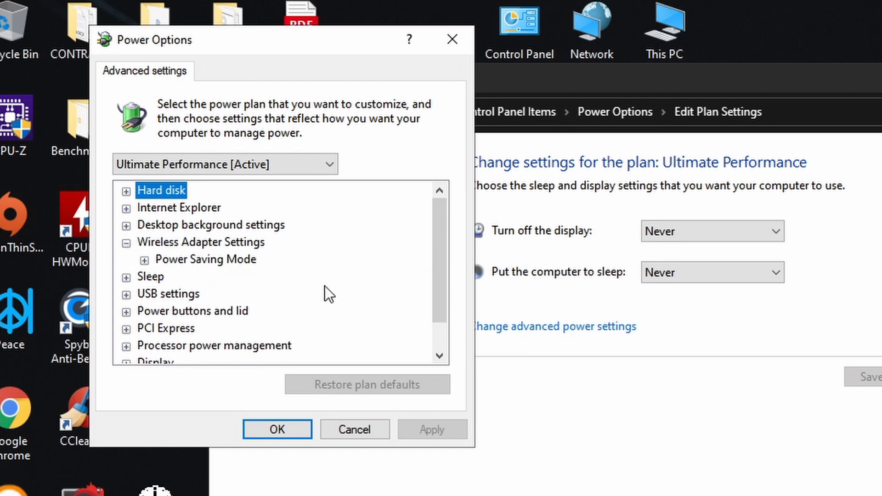
pyautogui.click(144, 260)
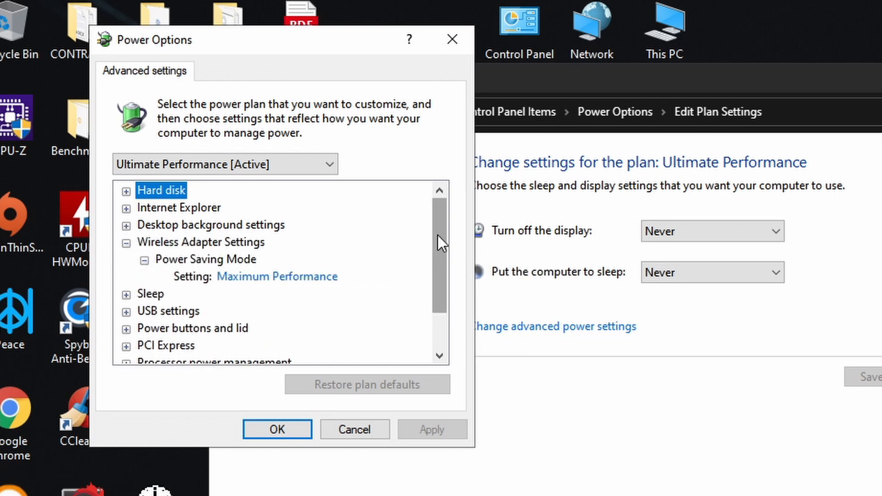
pyautogui.moveTo(437, 236)
pyautogui.mouseDown()
pyautogui.moveTo(443, 277)
pyautogui.moveTo(443, 235)
pyautogui.mouseUp()
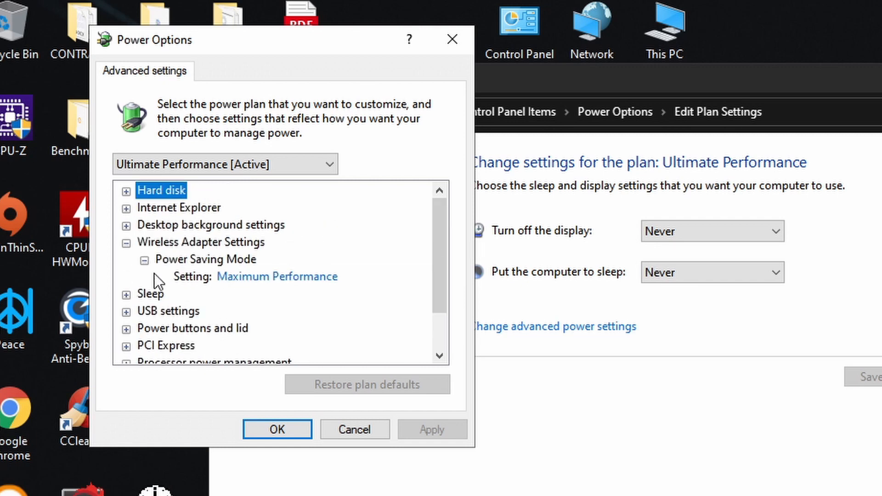
pyautogui.moveTo(254, 278)
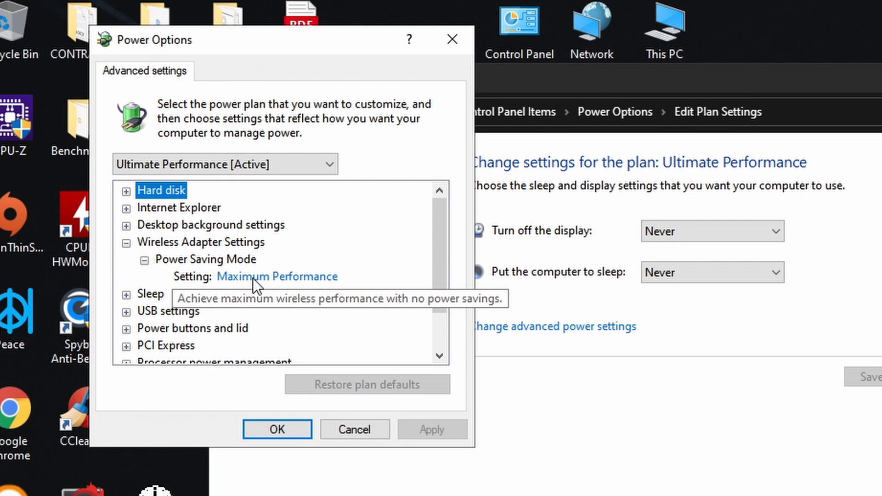
pyautogui.click(127, 243)
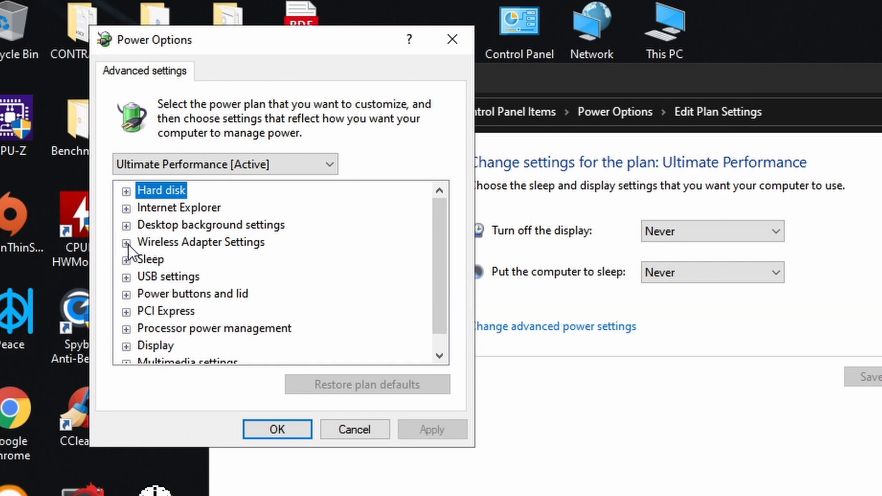
pyautogui.scroll(-1, 441, 252)
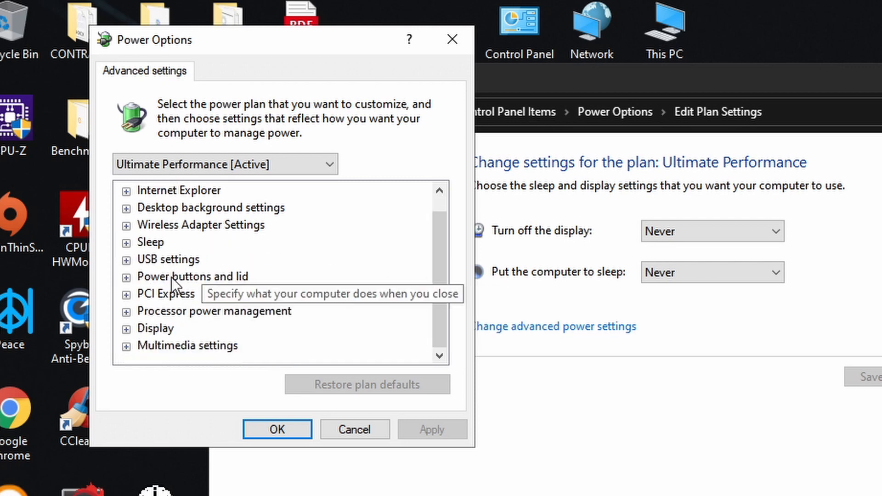
pyautogui.click(126, 294)
pyautogui.click(144, 312)
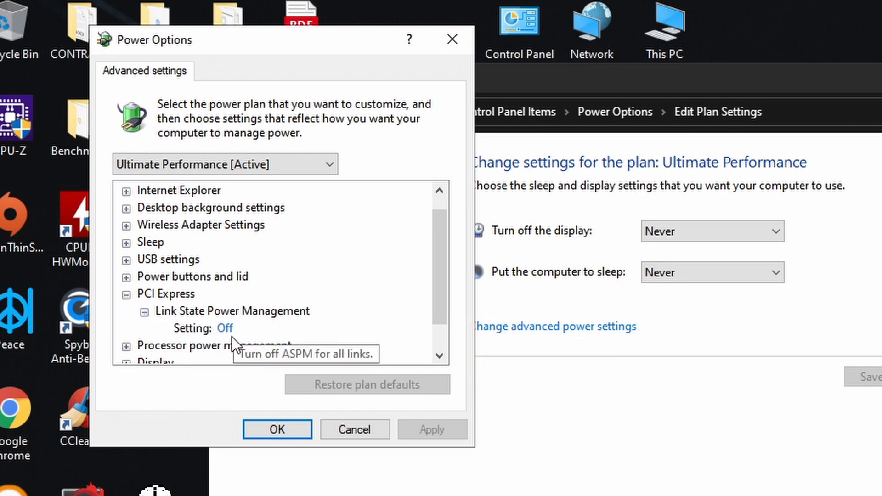
pyautogui.click(126, 294)
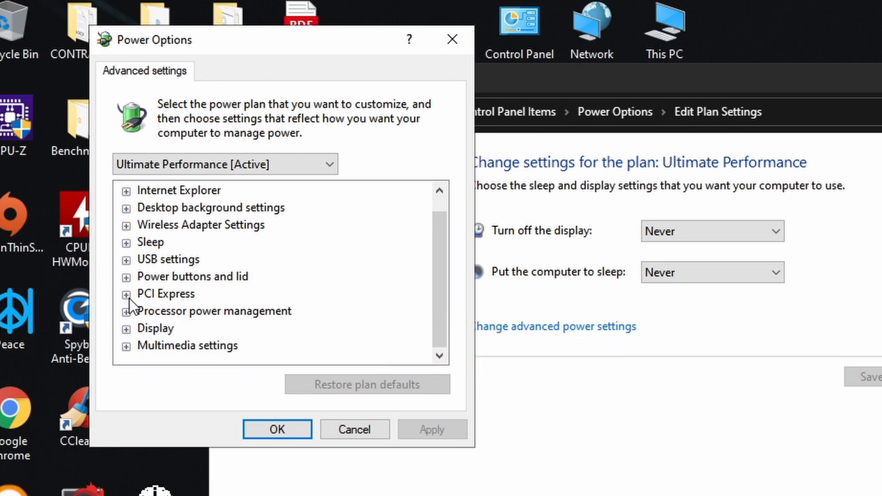
# Step: Examine the minimum processor state, system cooling policy and maximum processor state under Processor power management, and collapse the group
pyautogui.click(126, 312)
pyautogui.click(144, 312)
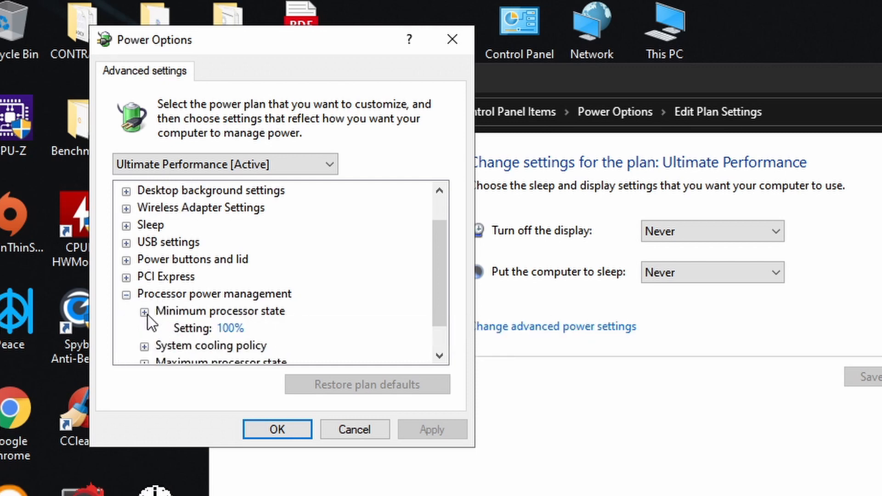
pyautogui.moveTo(438, 269); pyautogui.dragTo(440, 305)
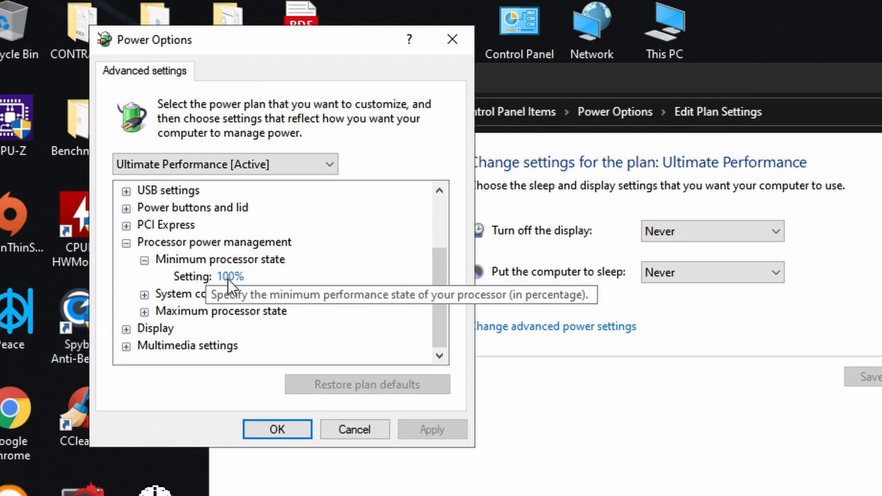
pyautogui.click(144, 312)
pyautogui.click(144, 295)
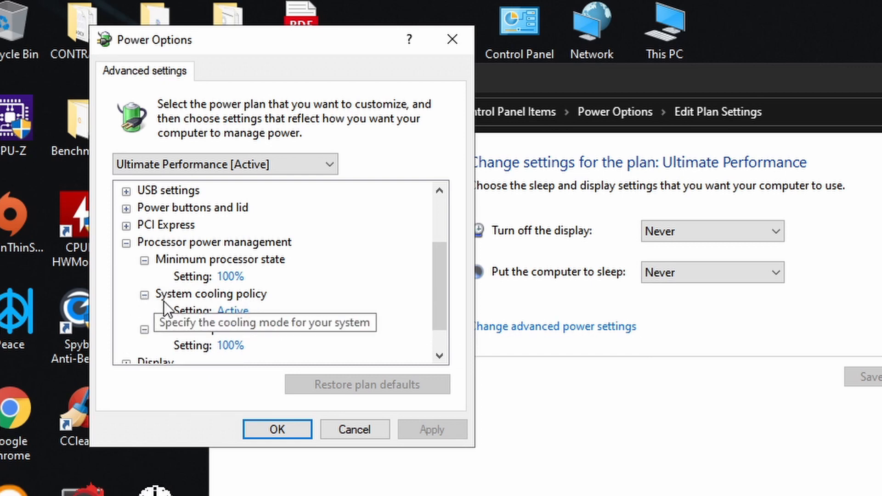
pyautogui.click(144, 295)
pyautogui.click(145, 260)
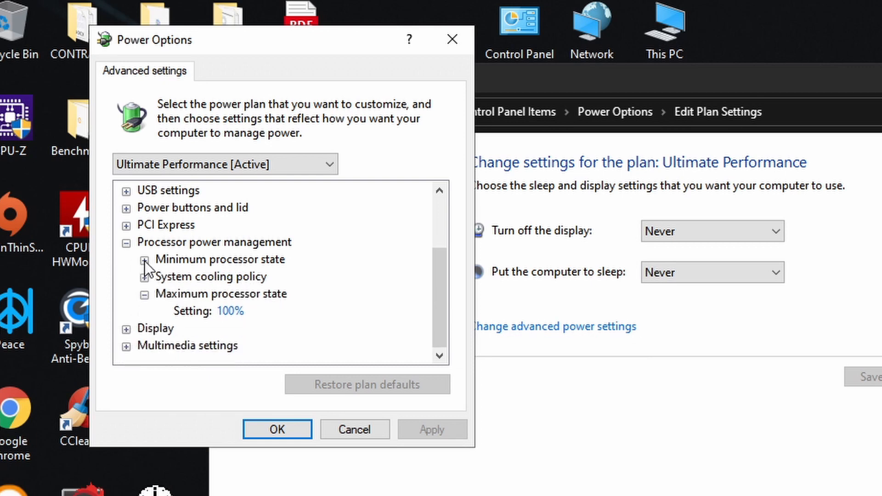
pyautogui.click(144, 294)
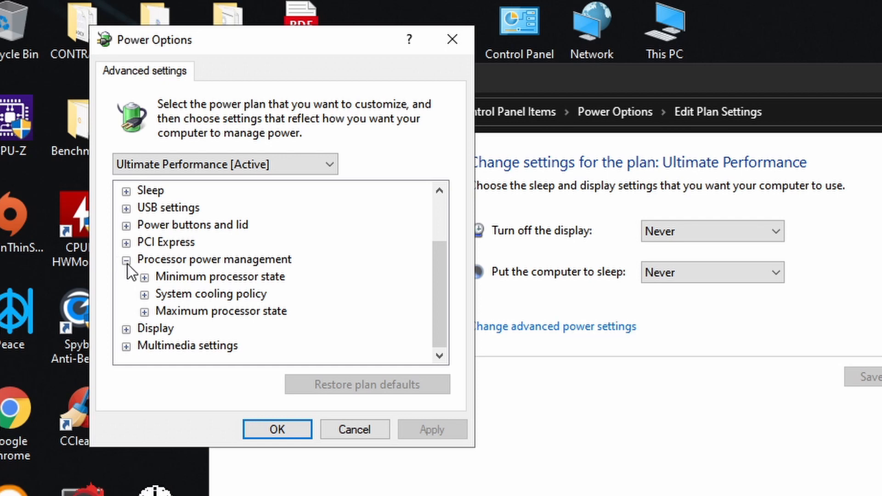
pyautogui.click(127, 261)
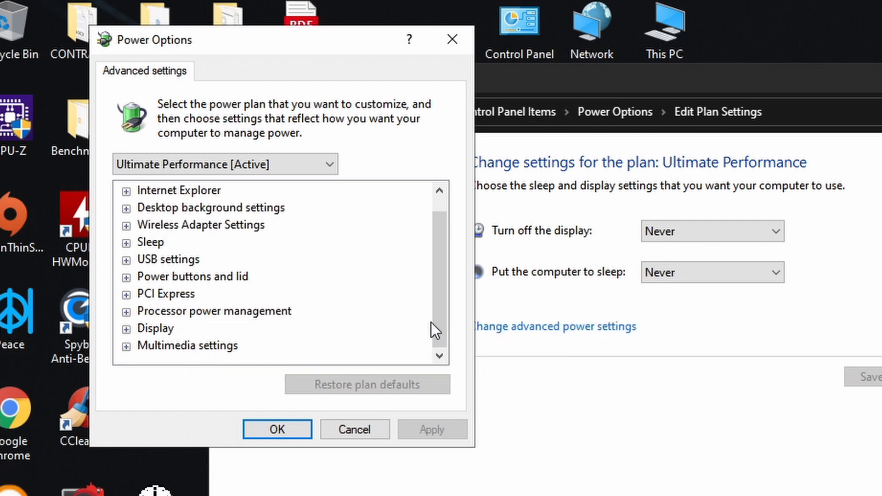
# Step: Examine the Turn off display after setting, and close the advanced power settings and Edit Plan Settings windows
pyautogui.click(126, 329)
pyautogui.click(144, 345)
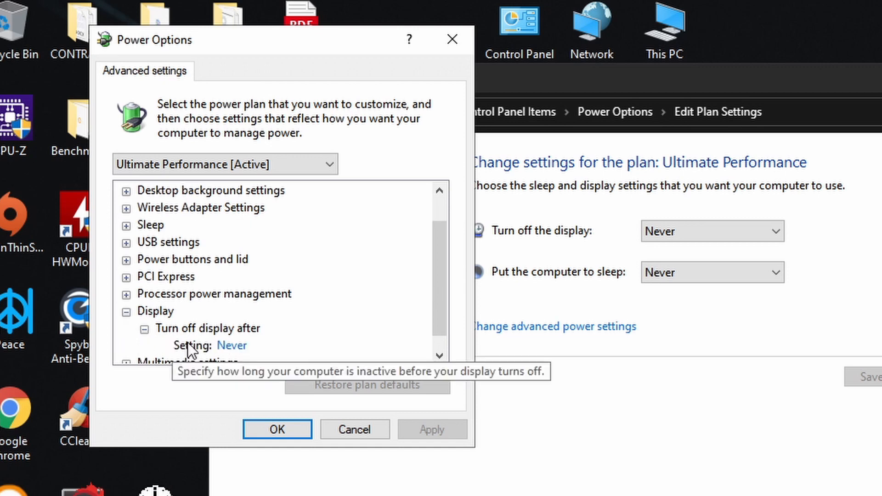
pyautogui.click(123, 312)
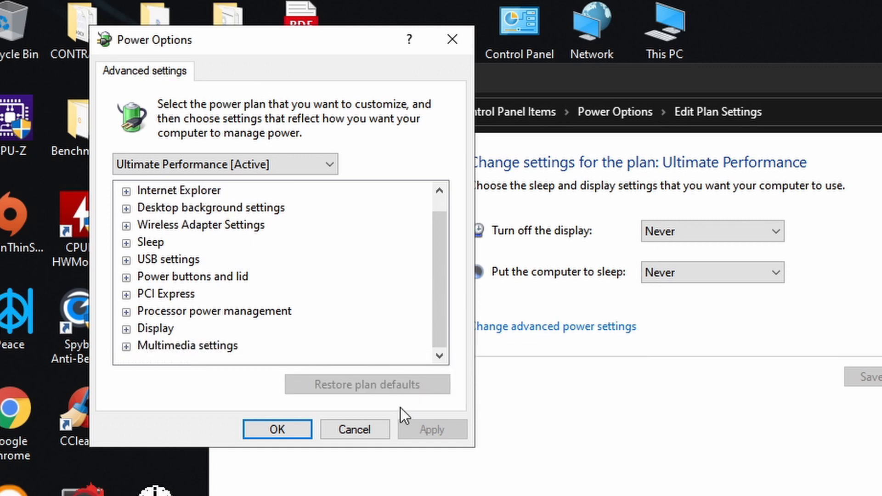
pyautogui.click(464, 50)
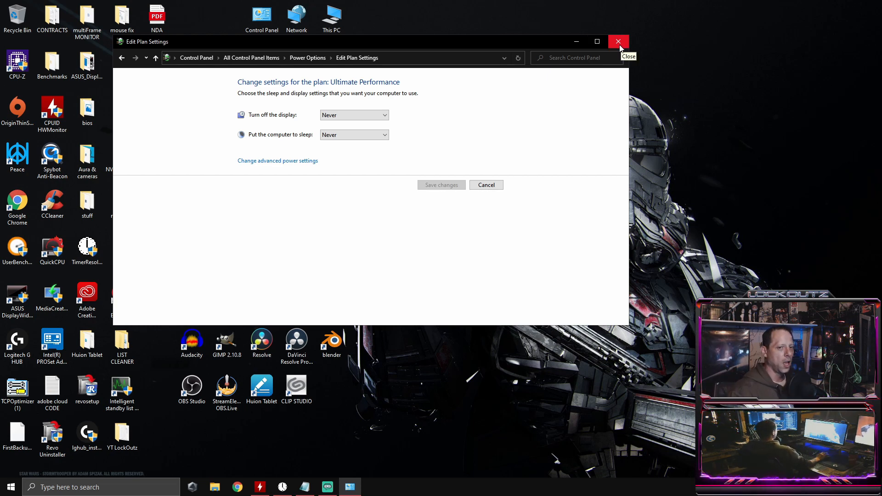
pyautogui.click(619, 42)
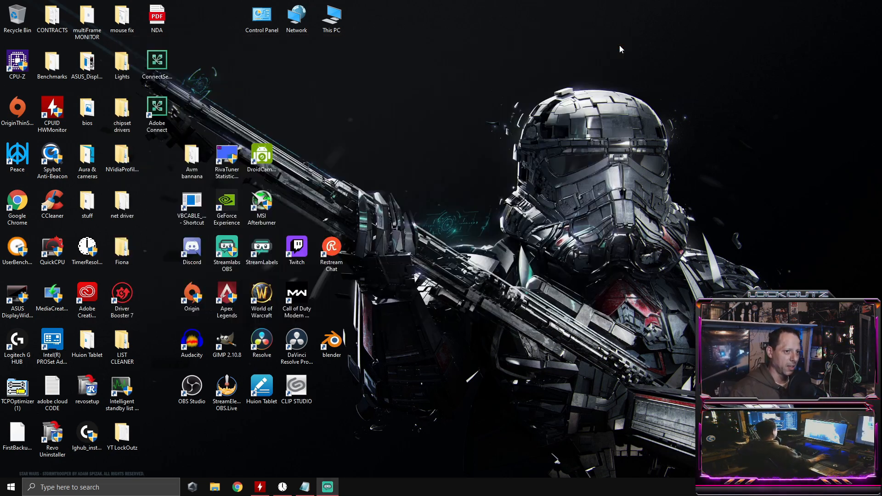
# Step: Bring back the Notepad performance guide, move its window aside, and open the Run dialog through Windows search
pyautogui.click(298, 488)
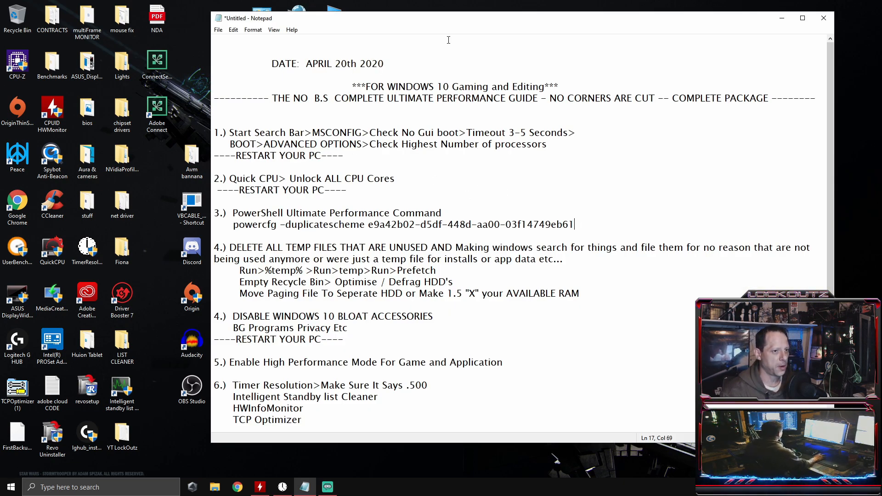
pyautogui.moveTo(448, 23); pyautogui.dragTo(306, 23)
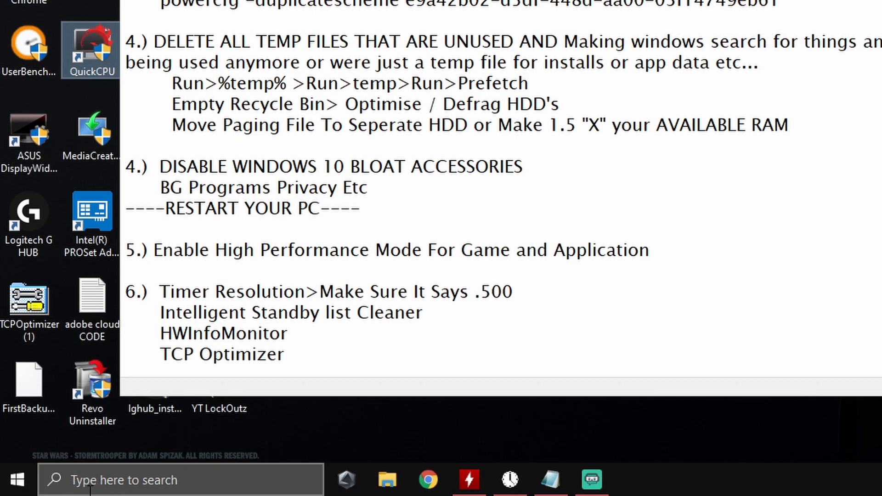
pyautogui.click(138, 482)
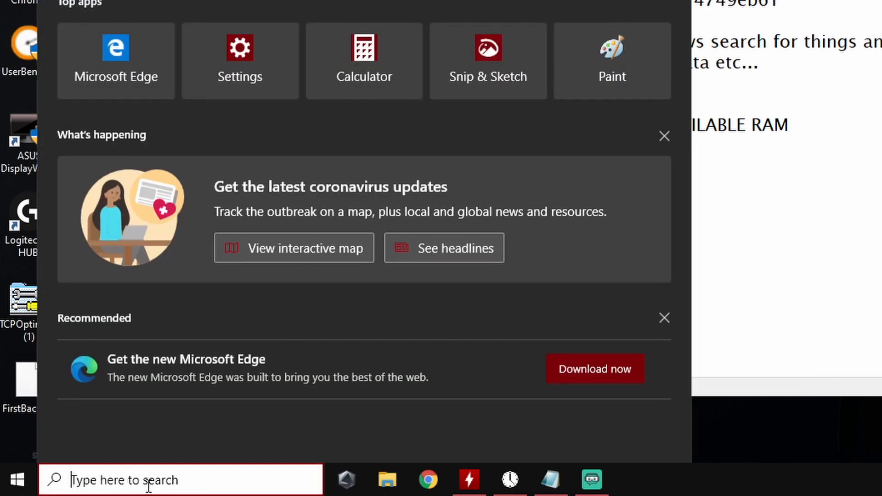
pyautogui.write('run')
pyautogui.click(138, 22)
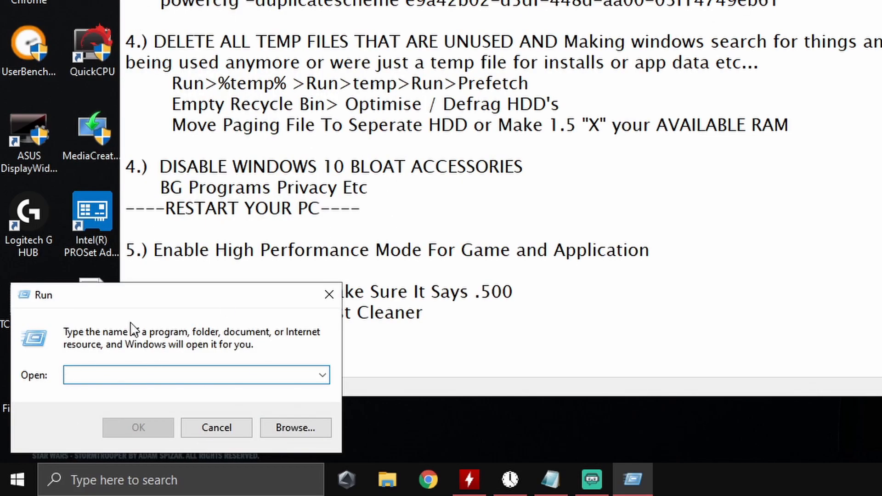
pyautogui.moveTo(132, 293); pyautogui.dragTo(77, 384)
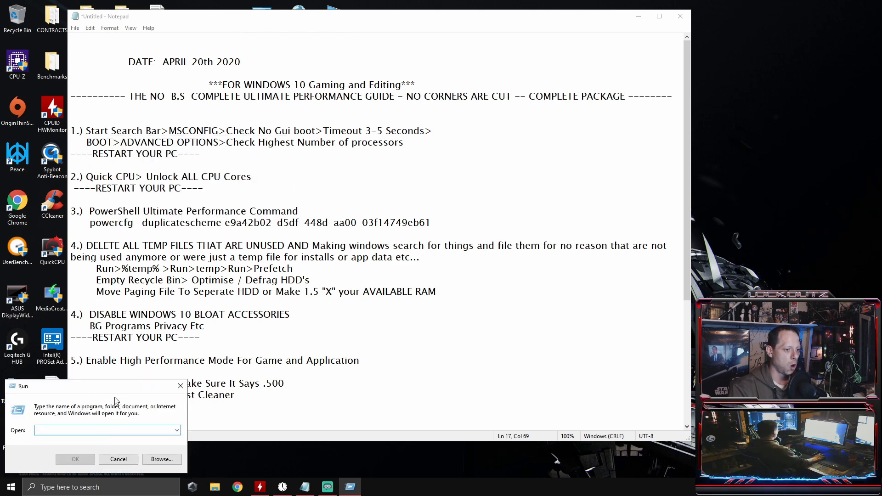
# Step: Open the %temp% folder from the Run dialog and look through its contents
pyautogui.write('%temp')
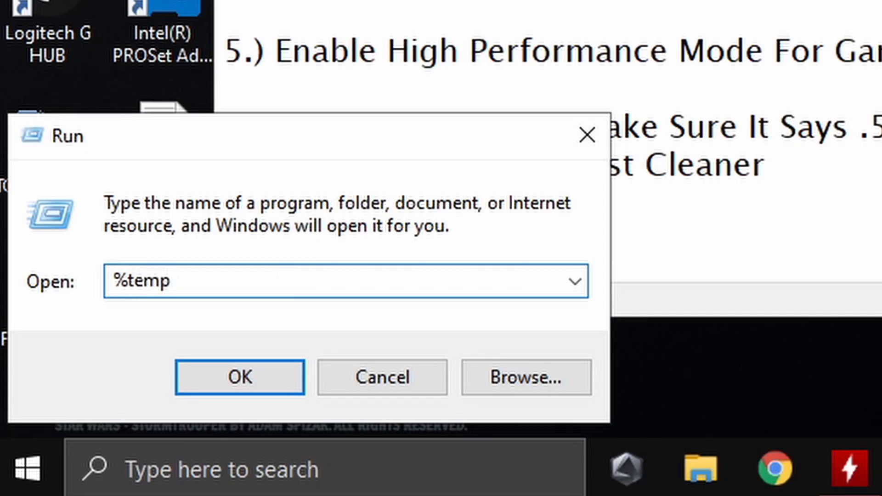
pyautogui.write('%')
pyautogui.click(250, 388)
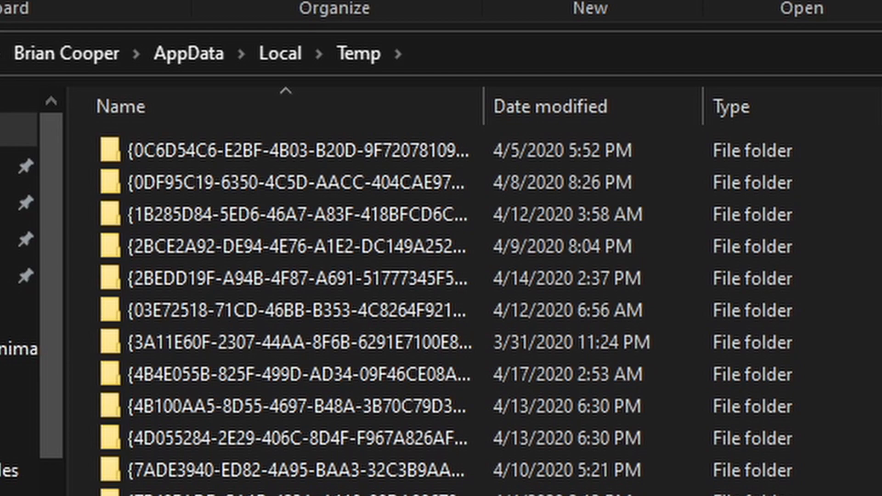
pyautogui.scroll(-20, 442, 308)
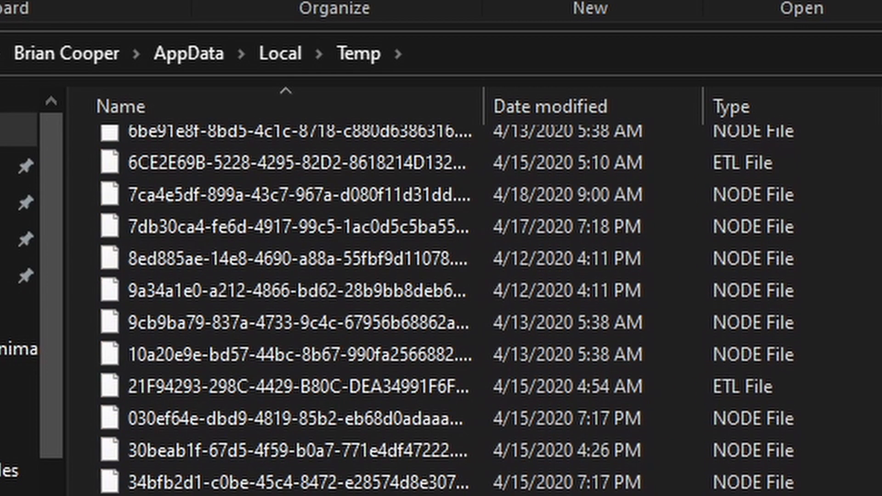
pyautogui.moveTo(682, 254); pyautogui.dragTo(664, 157)
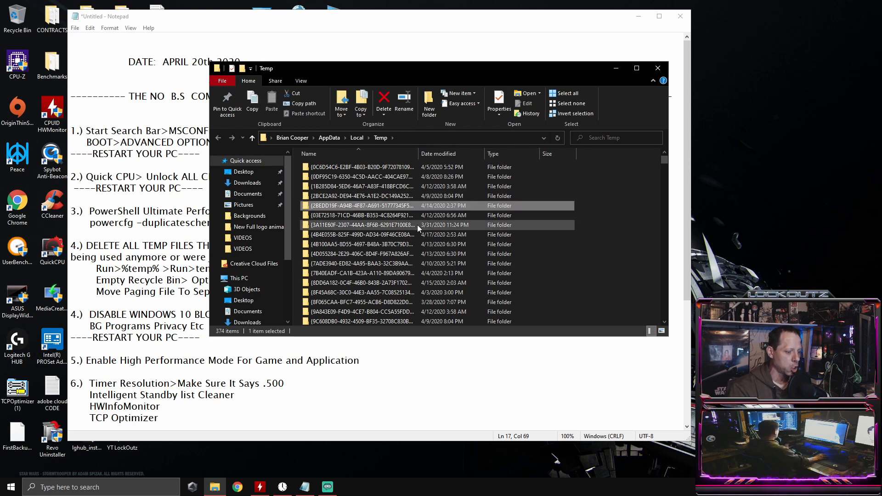
# Step: Select all items in the Temp folder, try to delete them, and close the folder window
pyautogui.hotkey('ctrl', 'a')
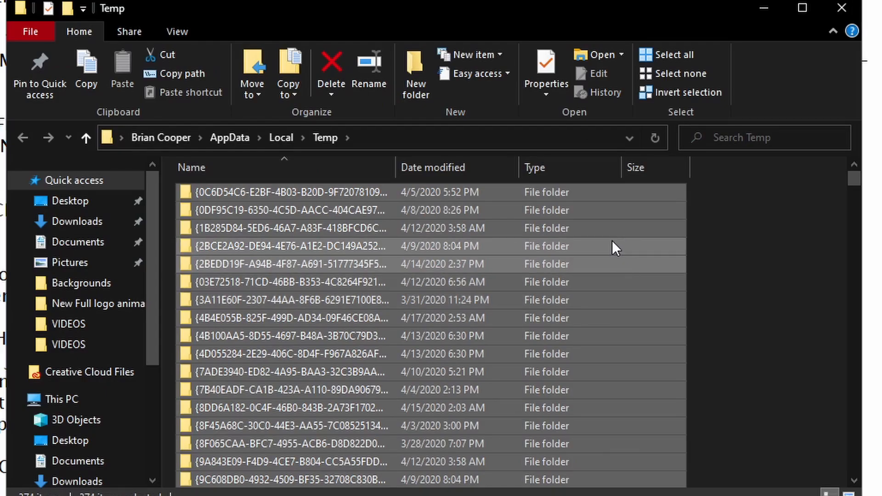
pyautogui.rightClick(239, 232)
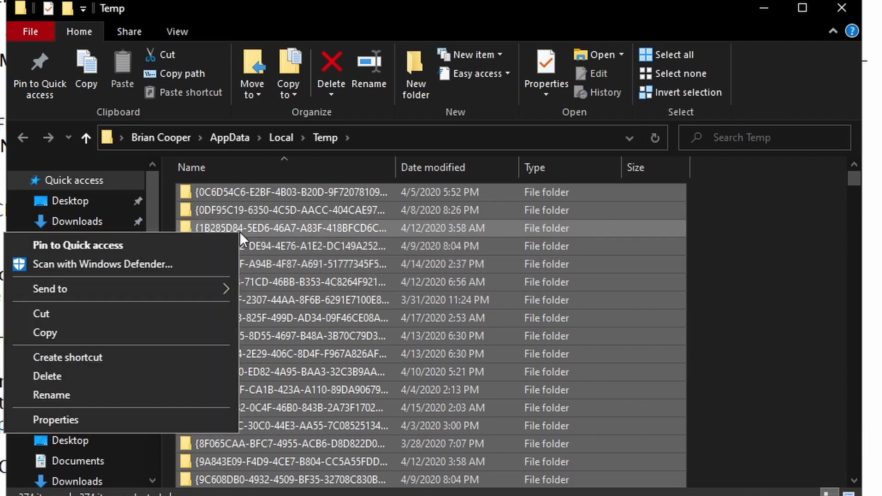
pyautogui.click(79, 384)
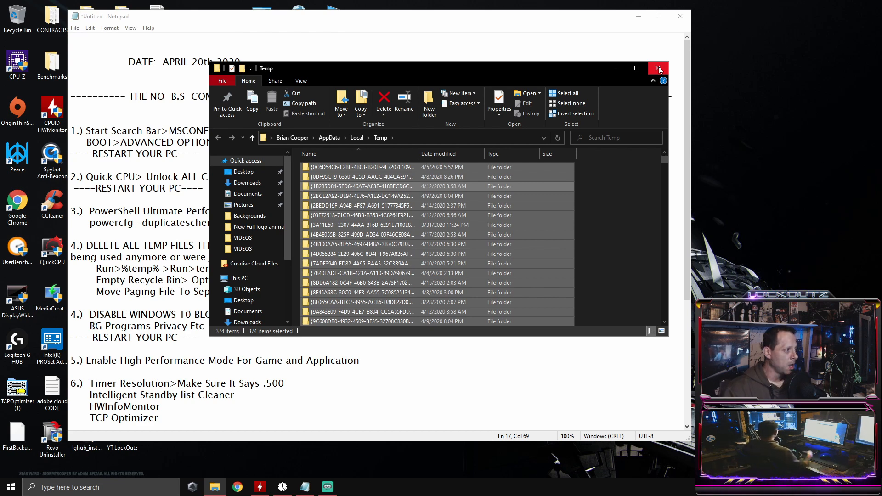
pyautogui.click(658, 68)
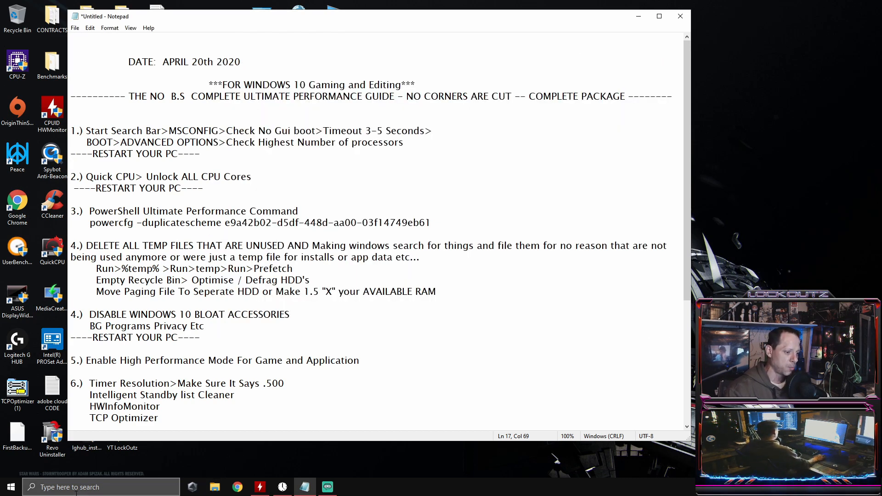
# Step: Open the Windows Temp folder by running temp from the Run dialog, and grant permanent access to it
pyautogui.click(130, 487)
pyautogui.write('run')
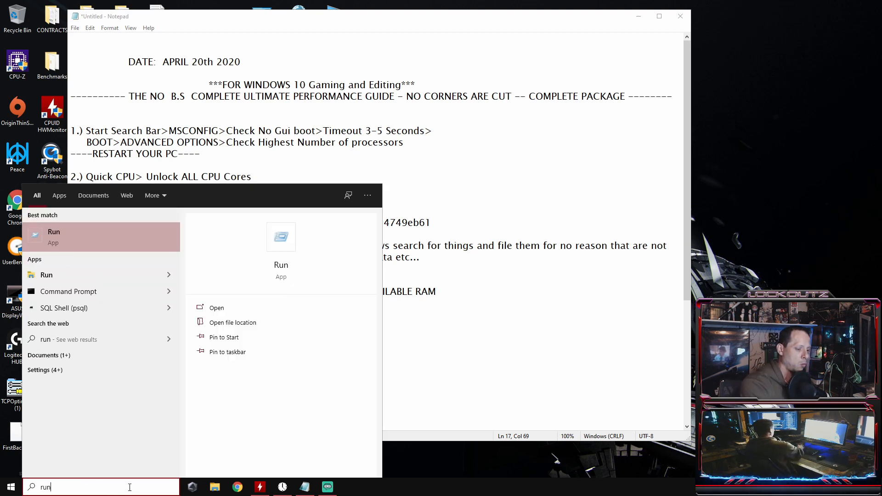
pyautogui.press('Return')
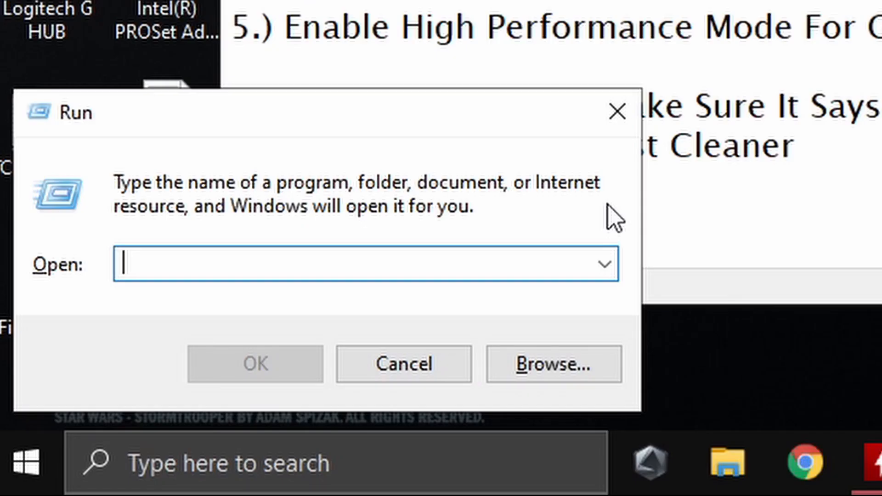
pyautogui.write('temp')
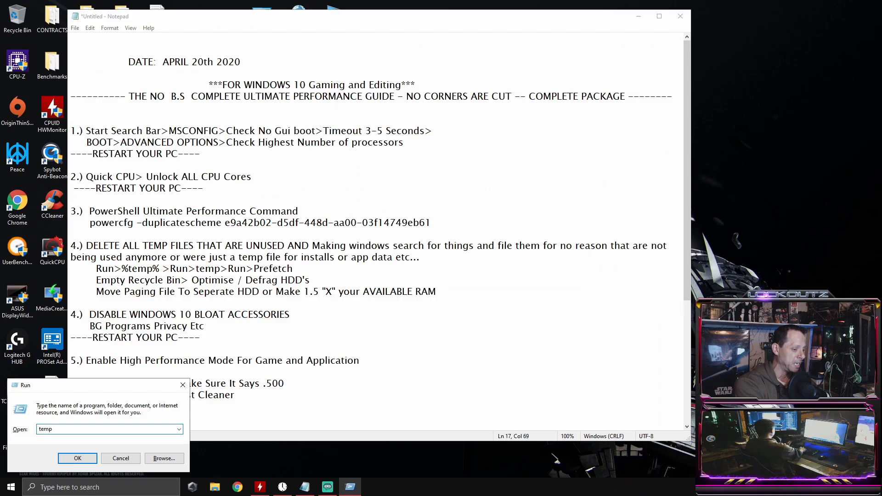
pyautogui.press('Return')
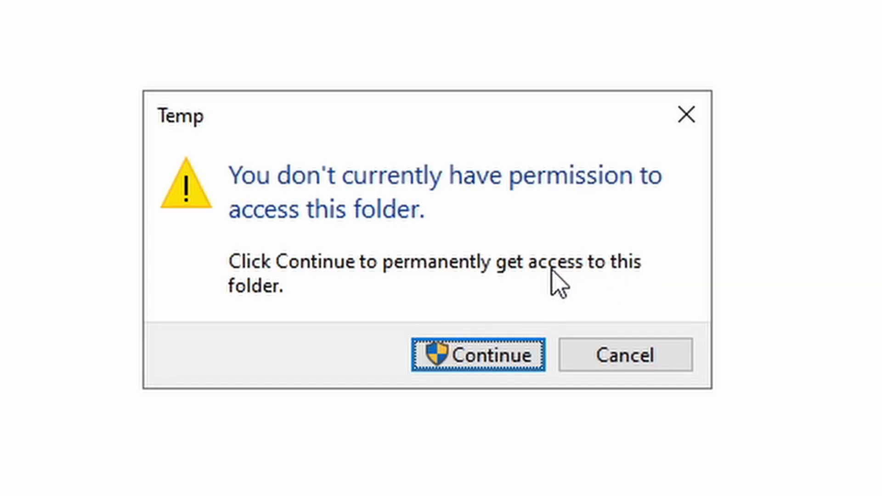
pyautogui.click(512, 350)
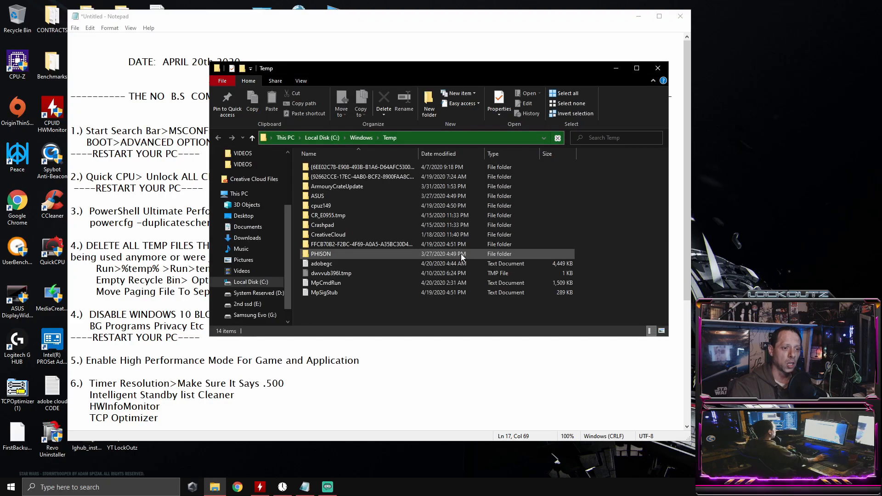
# Step: Select all items in the Windows Temp folder, bring up the options for deleting them, and close the folder window
pyautogui.moveTo(587, 317); pyautogui.dragTo(299, 130)
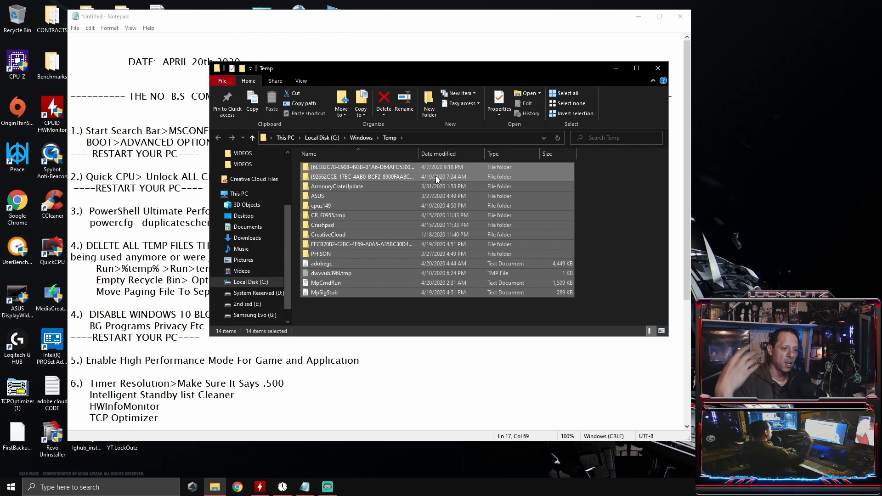
pyautogui.rightClick(342, 215)
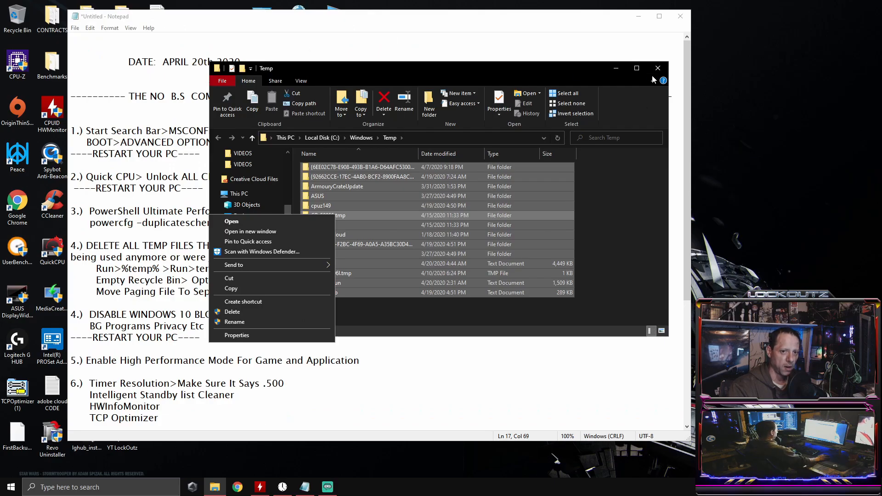
pyautogui.click(658, 68)
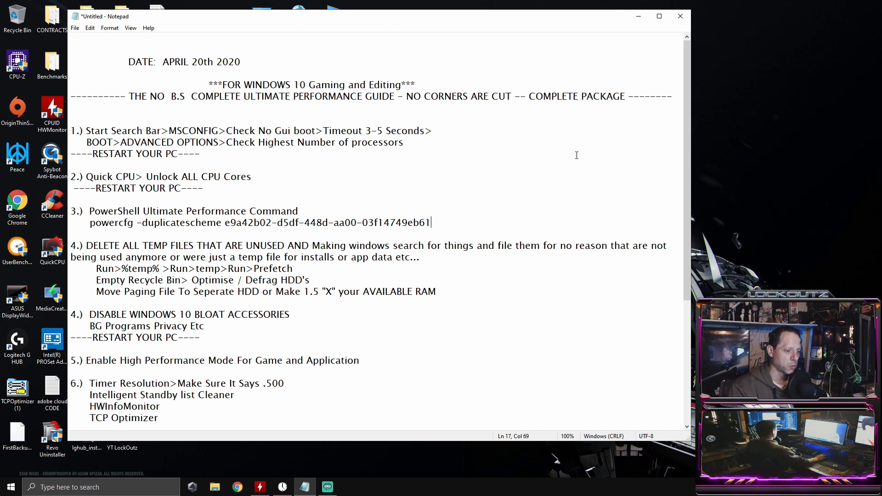
# Step: Open the Windows Prefetch folder from the Run dialog, grant permanent access to it, and look through its files
pyautogui.click(101, 487)
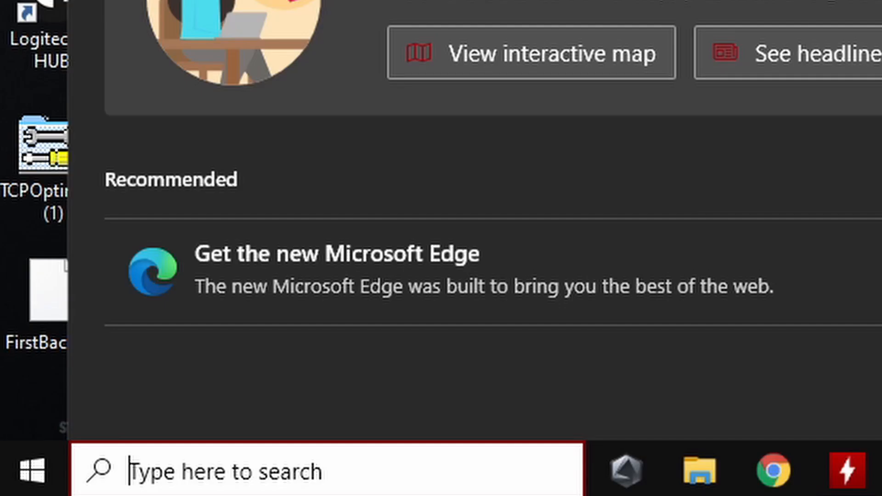
pyautogui.write('run')
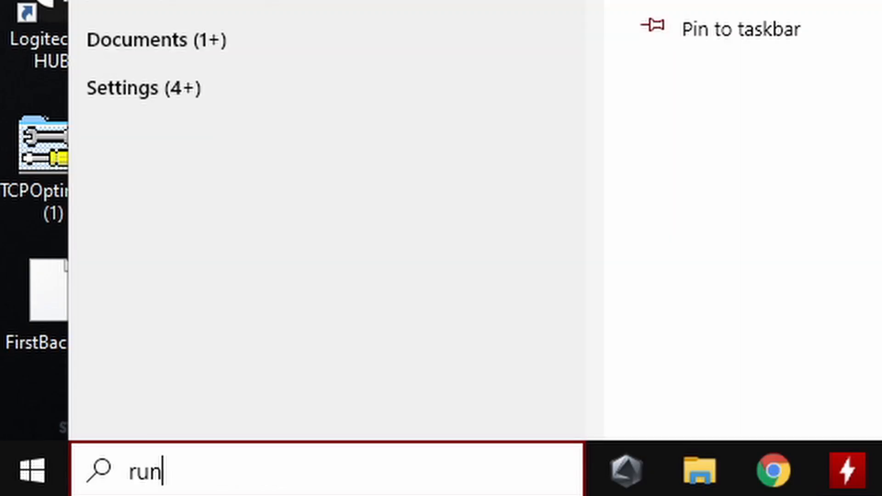
pyautogui.press('Return')
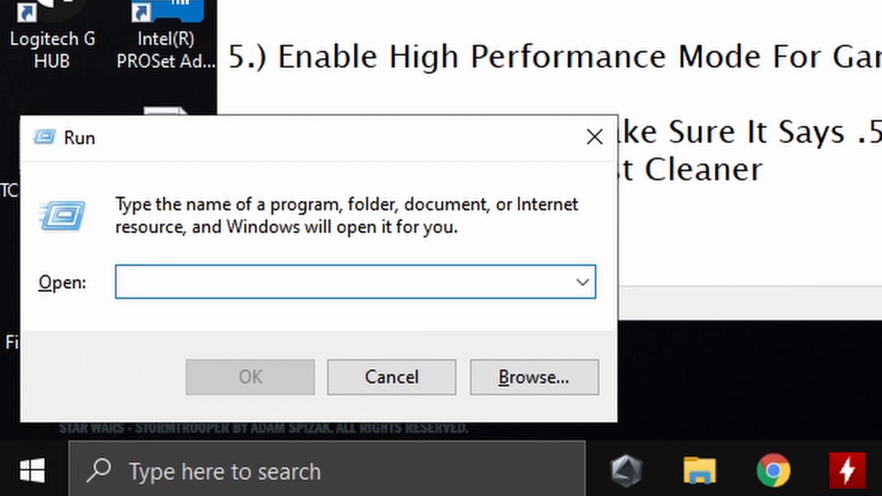
pyautogui.write('preftech')
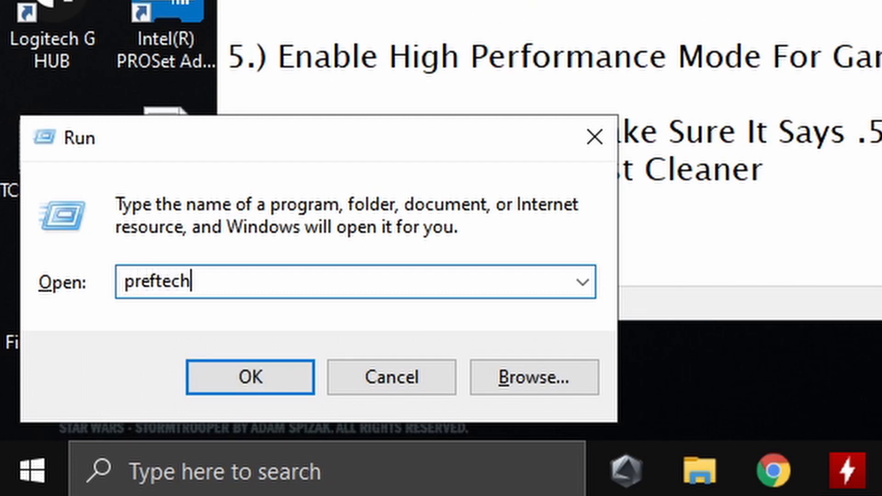
pyautogui.press('Return')
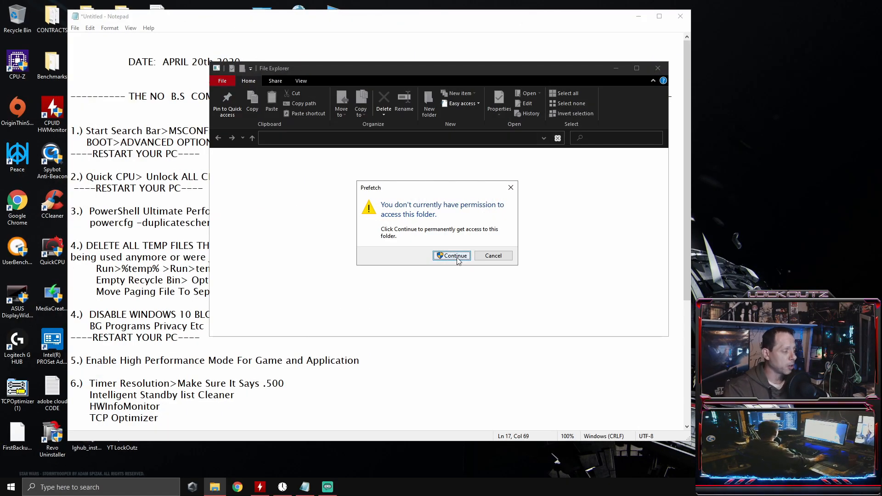
pyautogui.click(458, 259)
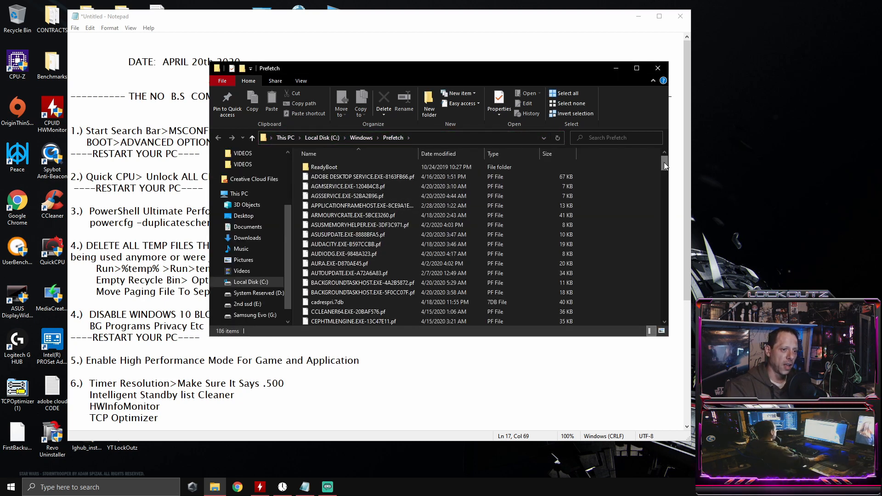
pyautogui.moveTo(664, 164); pyautogui.dragTo(696, 153)
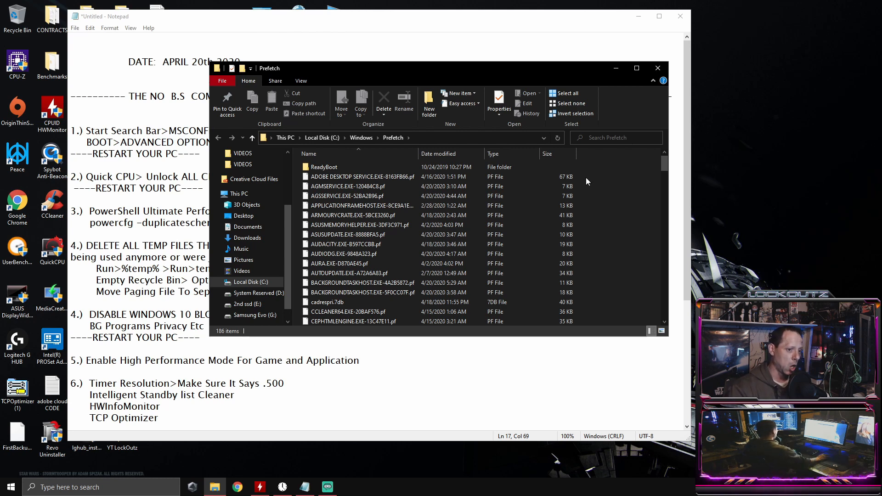
# Step: Select all items in the Prefetch folder, bring up the Delete option, and close the folder window
pyautogui.click(427, 215)
pyautogui.hotkey('ctrl', 'a')
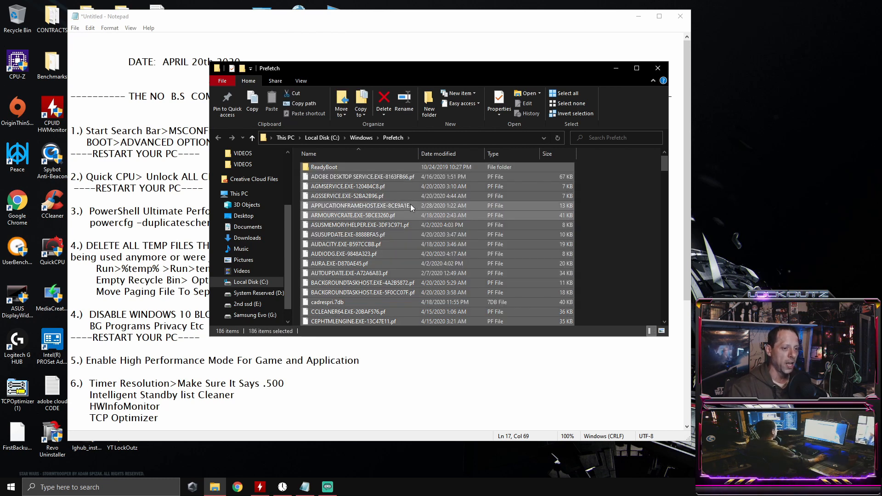
pyautogui.rightClick(377, 197)
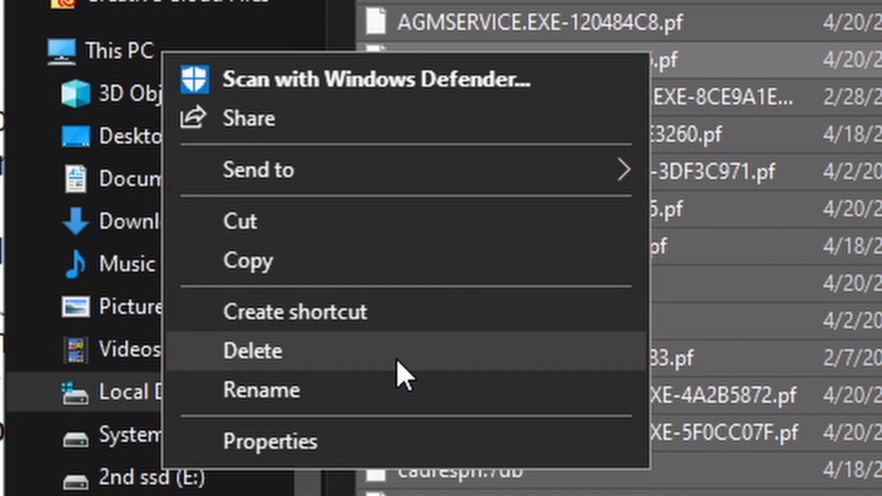
pyautogui.click(657, 72)
pyautogui.click(657, 72)
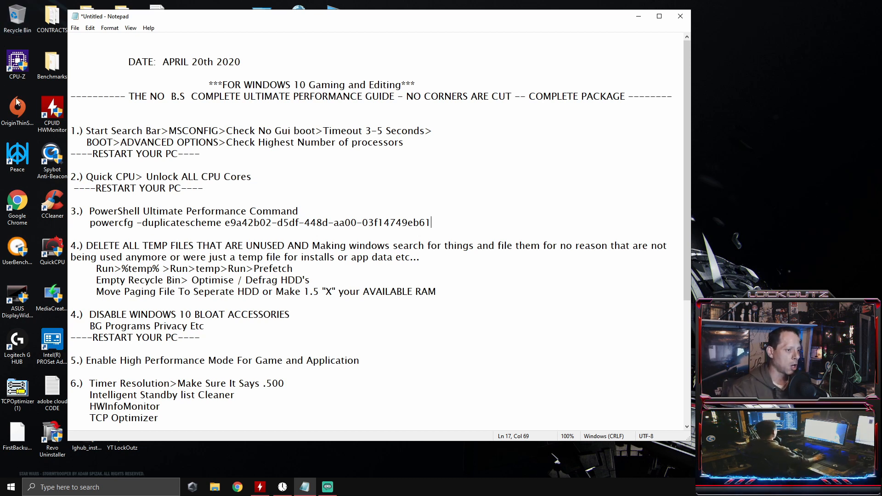
# Step: Read further down the Notepad performance guide, and open the Privacy section of Windows Settings
pyautogui.scroll(-1, 258, 114)
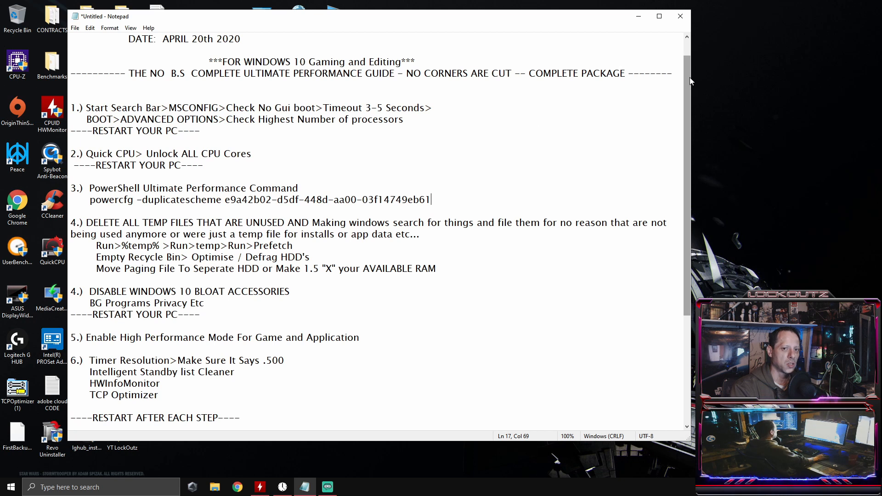
pyautogui.moveTo(686, 73); pyautogui.dragTo(685, 164)
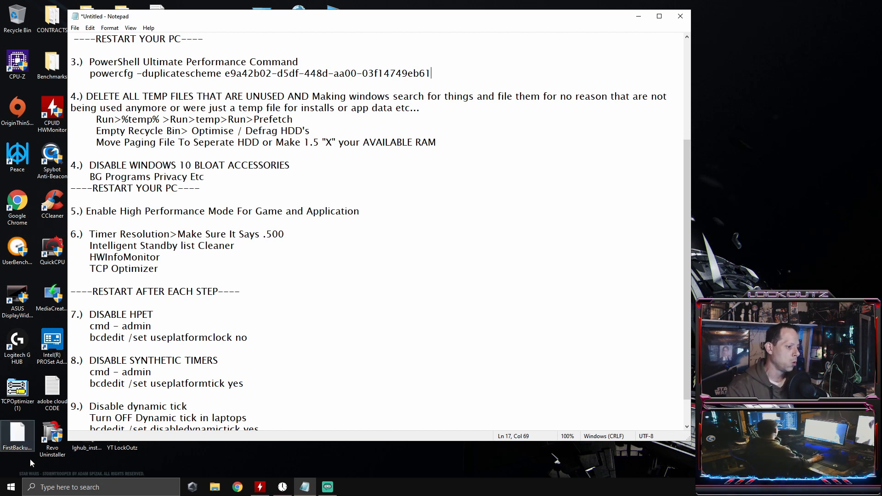
pyautogui.click(11, 488)
pyautogui.moveTo(7, 443)
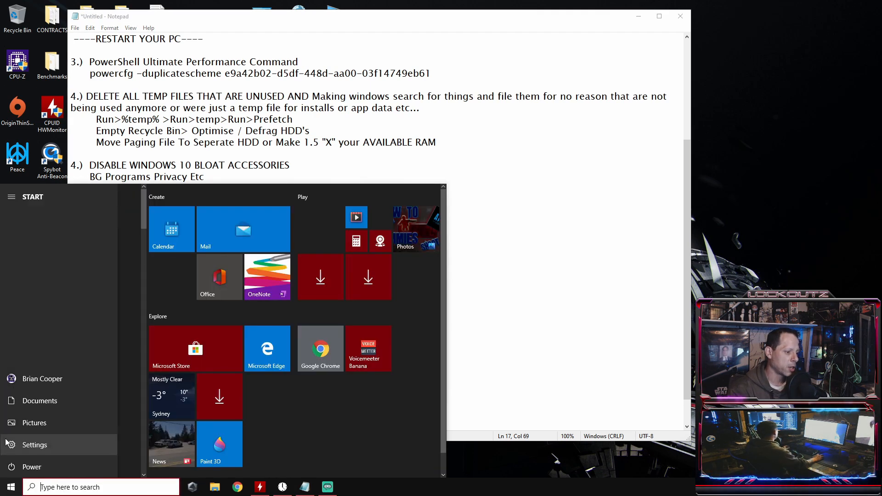
pyautogui.click(45, 447)
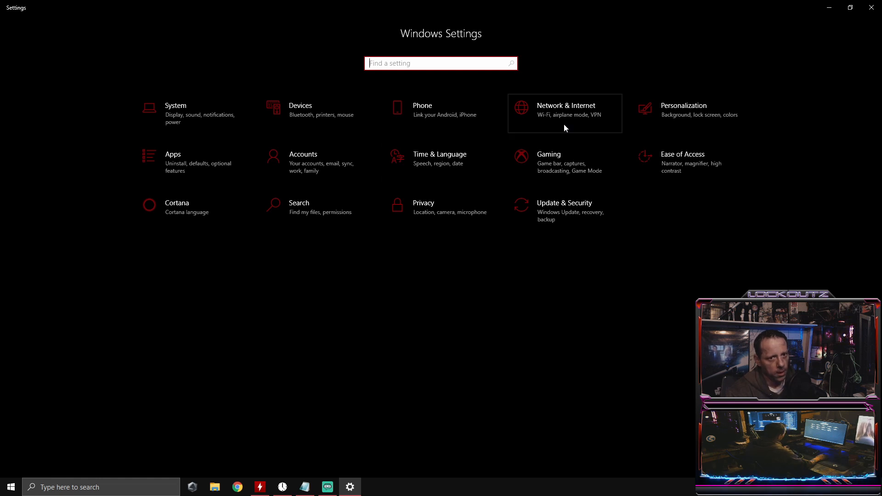
pyautogui.click(442, 216)
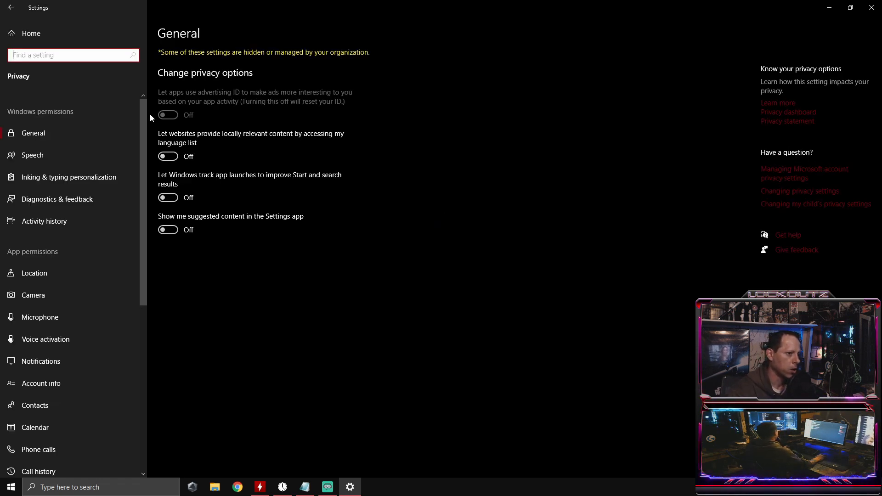
# Step: Check the General, Speech, Inking & typing personalization, Diagnostics & feedback, and Activity history privacy pages
pyautogui.click(88, 130)
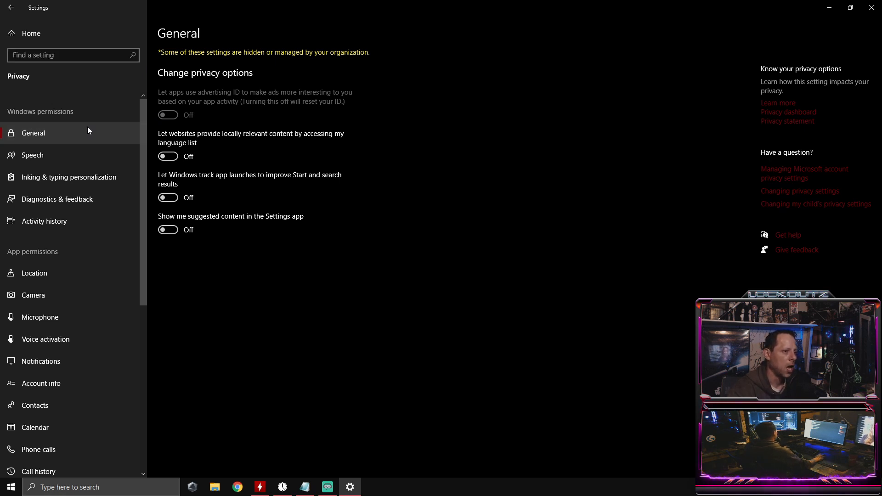
pyautogui.click(76, 155)
pyautogui.click(84, 177)
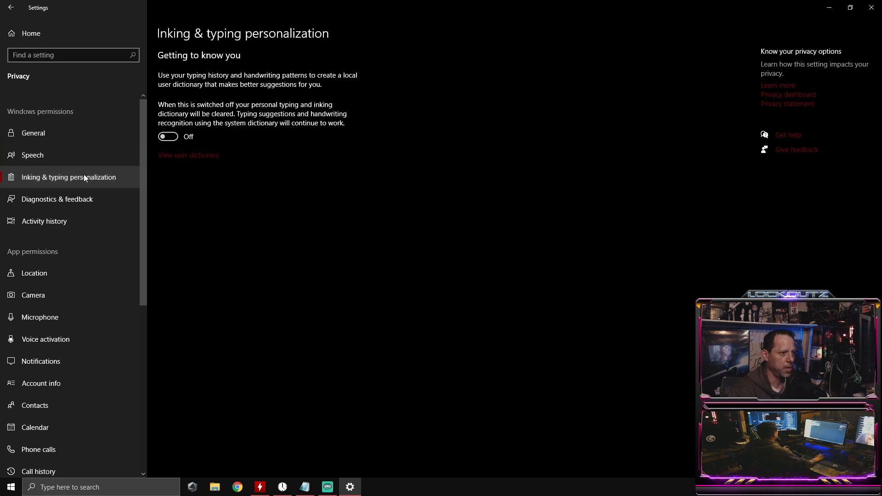
pyautogui.click(79, 199)
pyautogui.click(71, 224)
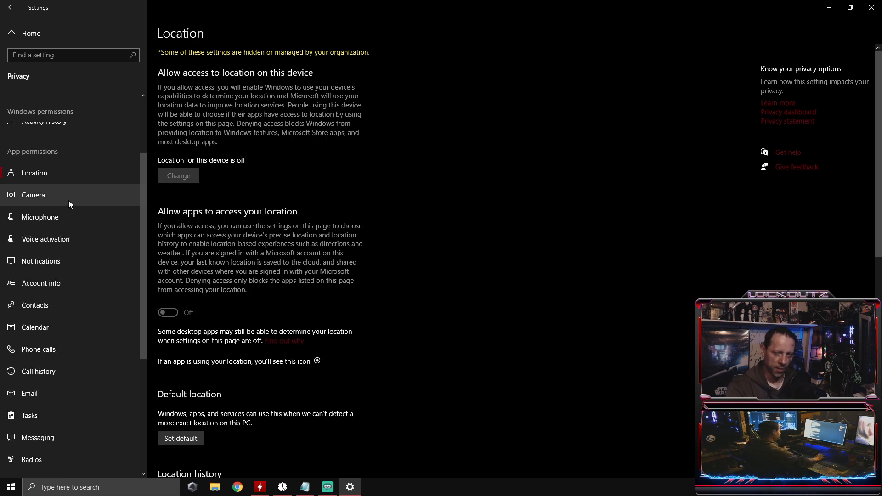
# Step: Examine the app permissions for Camera, Microphone, Voice activation, Notifications, Account info, Contacts, Calendar, and Phone calls
pyautogui.click(69, 203)
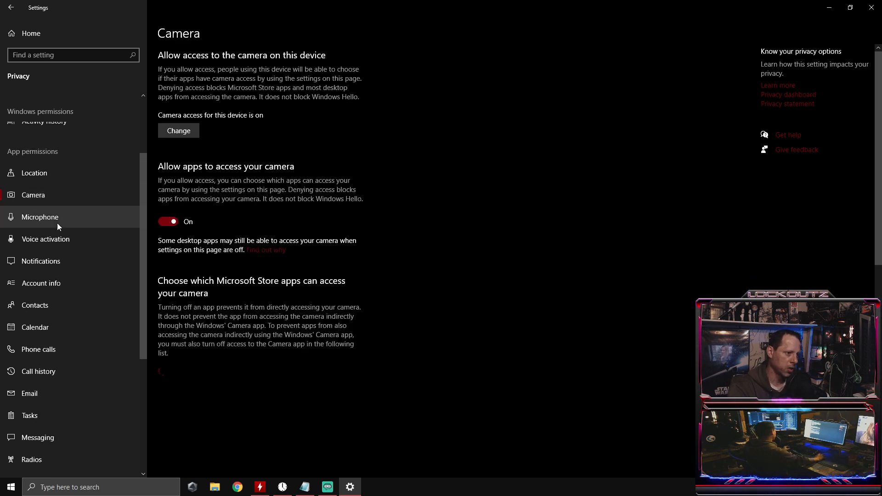
pyautogui.click(58, 221)
pyautogui.scroll(-2, 143, 230)
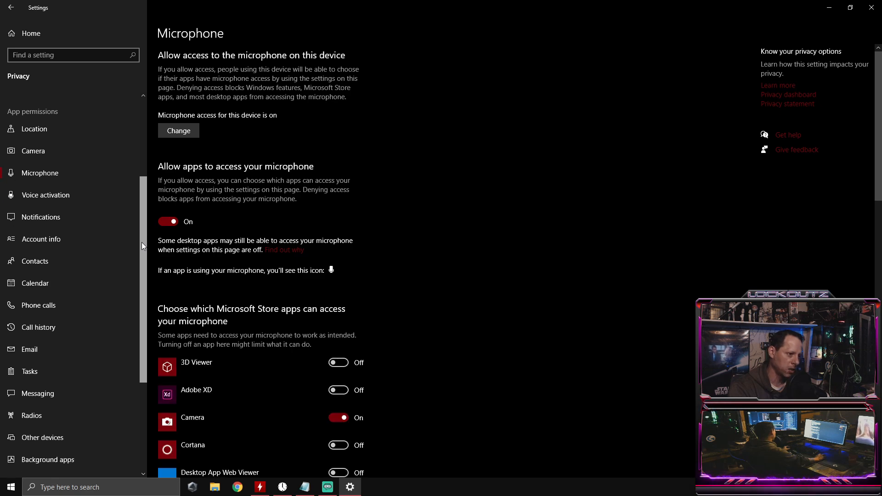
pyautogui.click(60, 195)
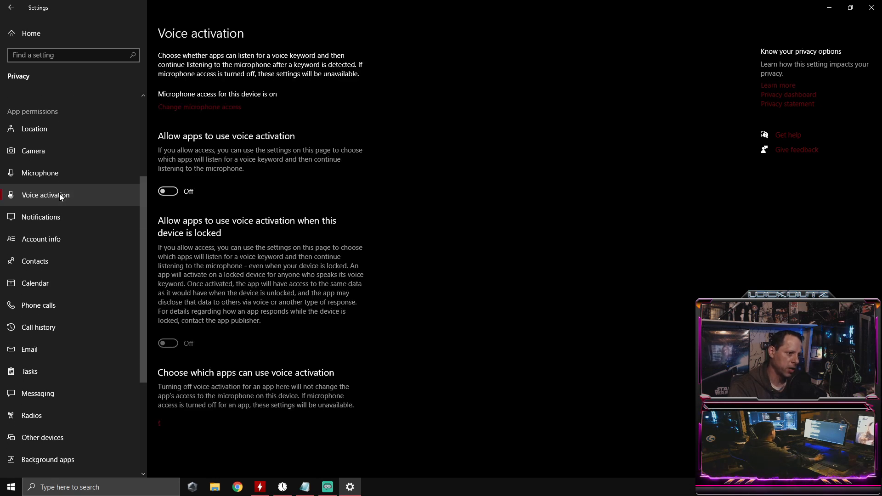
pyautogui.click(50, 217)
pyautogui.click(49, 247)
pyautogui.click(47, 258)
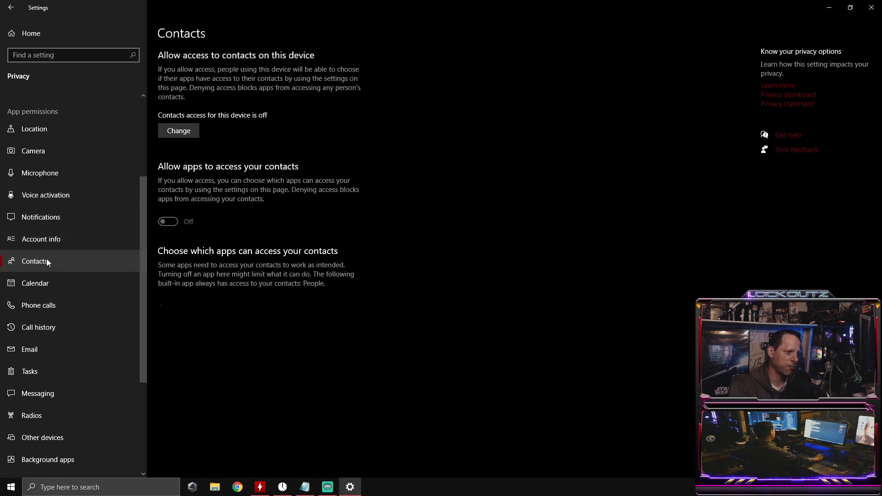
pyautogui.click(45, 280)
pyautogui.click(60, 307)
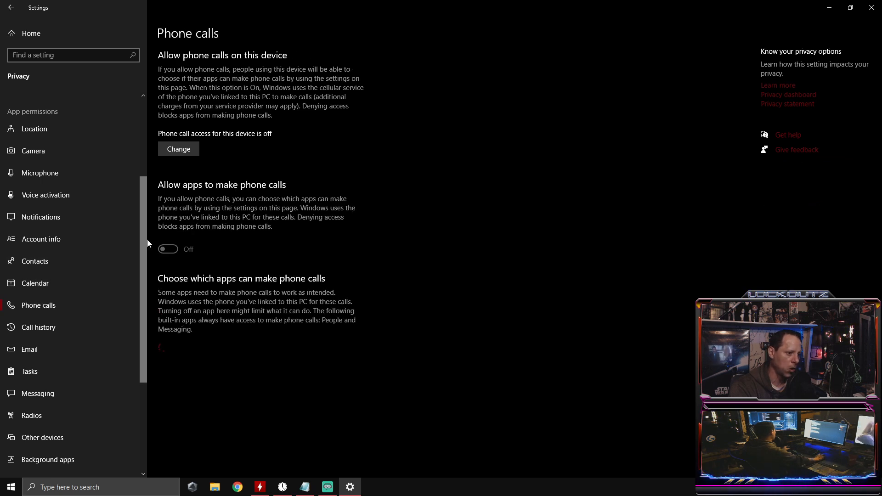
# Step: Check the Email, Tasks, Messaging, and Radios app permissions, and bring the remaining privacy categories into view
pyautogui.scroll(-2, 140, 303)
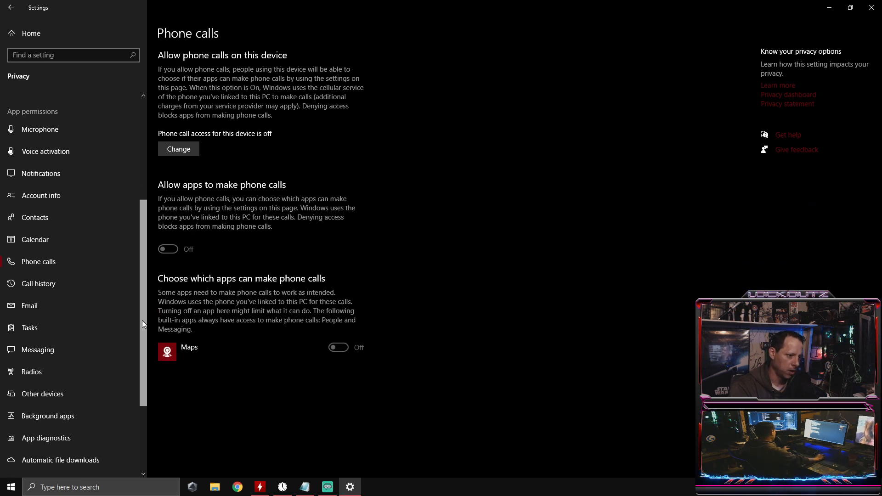
pyautogui.click(60, 264)
pyautogui.click(58, 286)
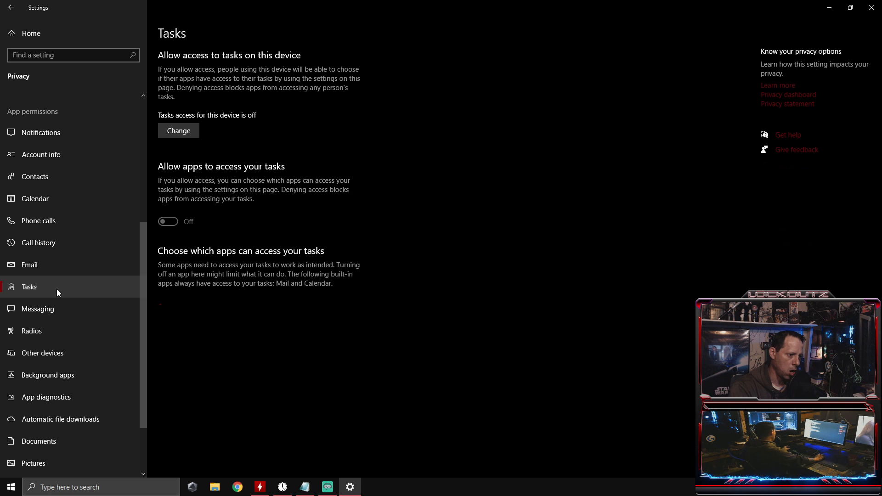
pyautogui.click(75, 316)
pyautogui.click(74, 332)
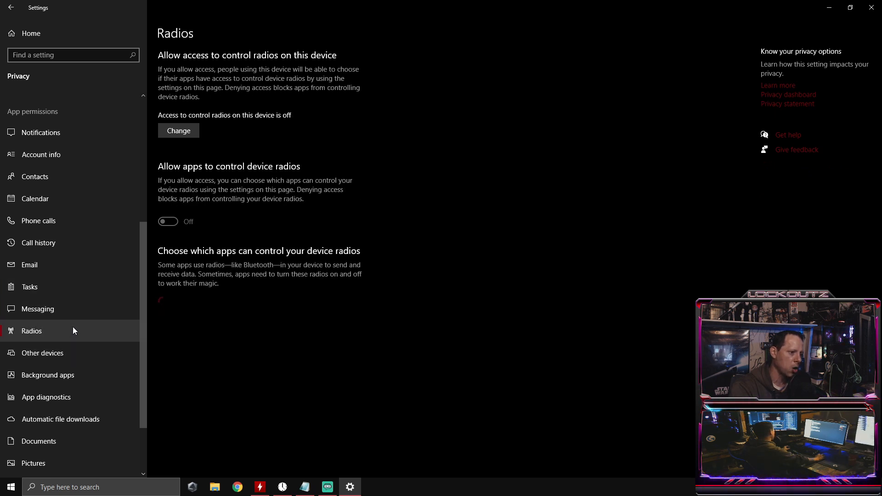
pyautogui.moveTo(145, 247); pyautogui.dragTo(142, 288)
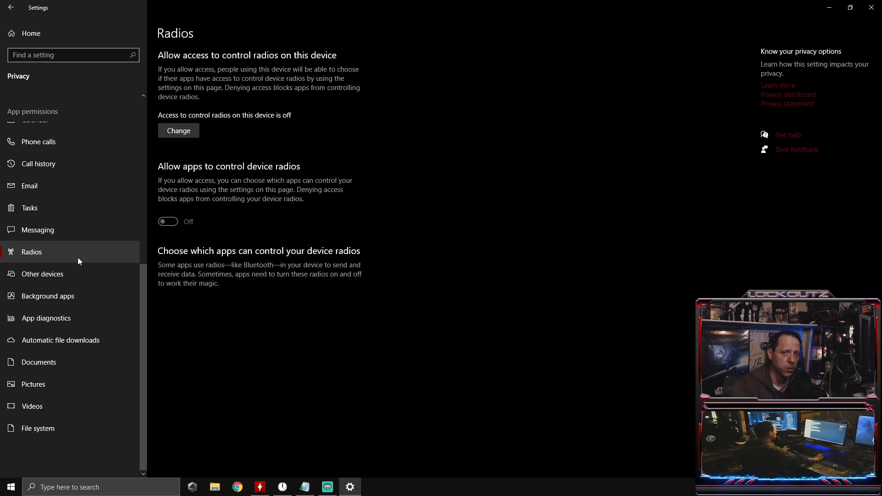
# Step: Check the Background apps, App diagnostics, Automatic file downloads, Documents, Pictures, Videos, and File system privacy pages
pyautogui.click(64, 297)
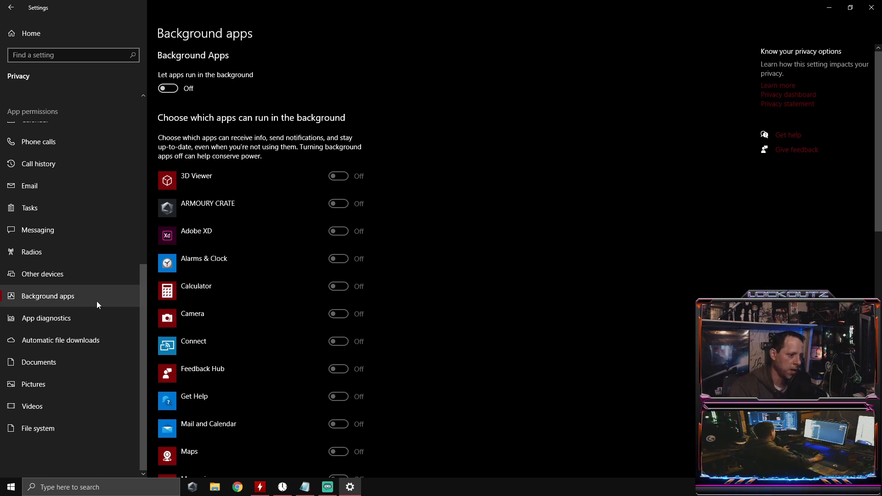
pyautogui.click(46, 318)
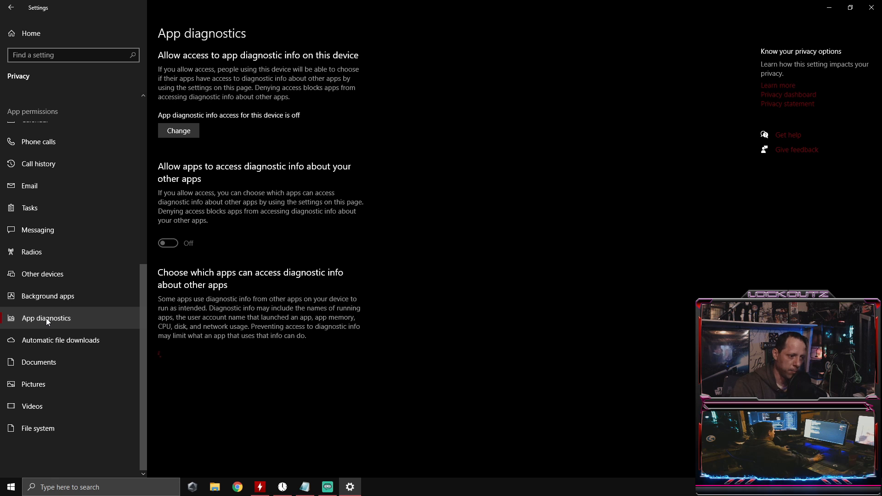
pyautogui.click(69, 340)
pyautogui.click(50, 361)
pyautogui.click(40, 382)
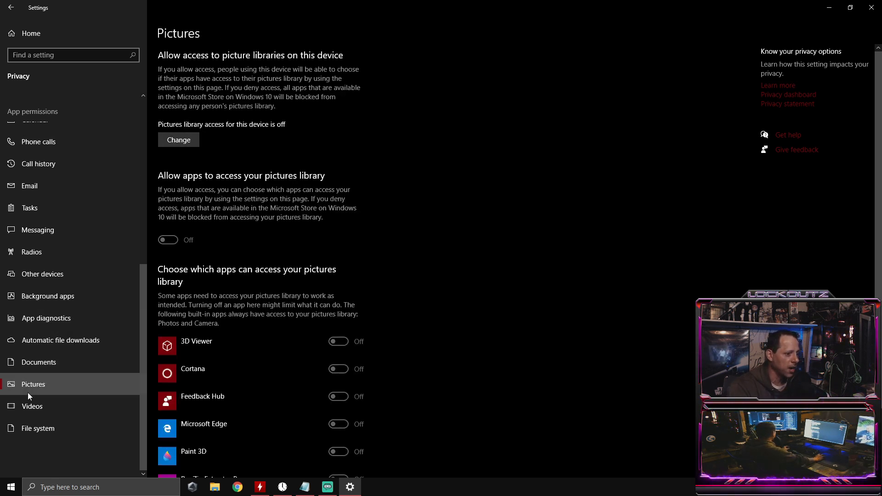
pyautogui.click(32, 407)
pyautogui.click(46, 432)
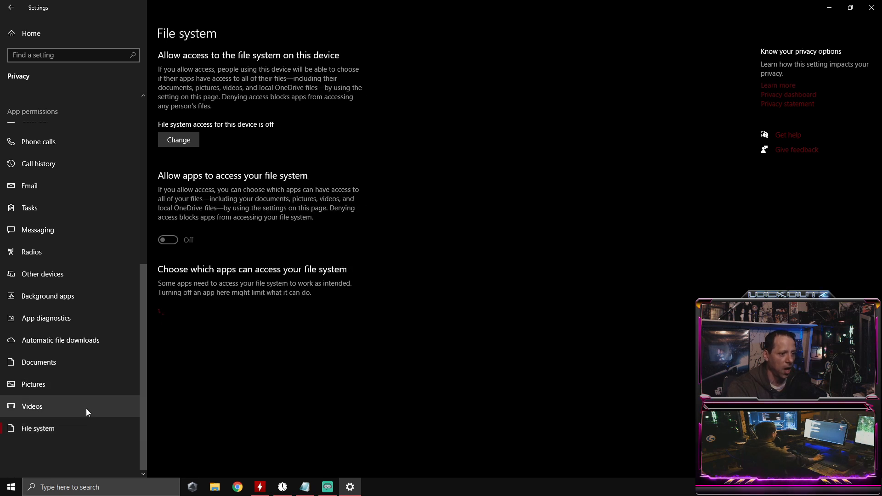
pyautogui.scroll(5, 60, 203)
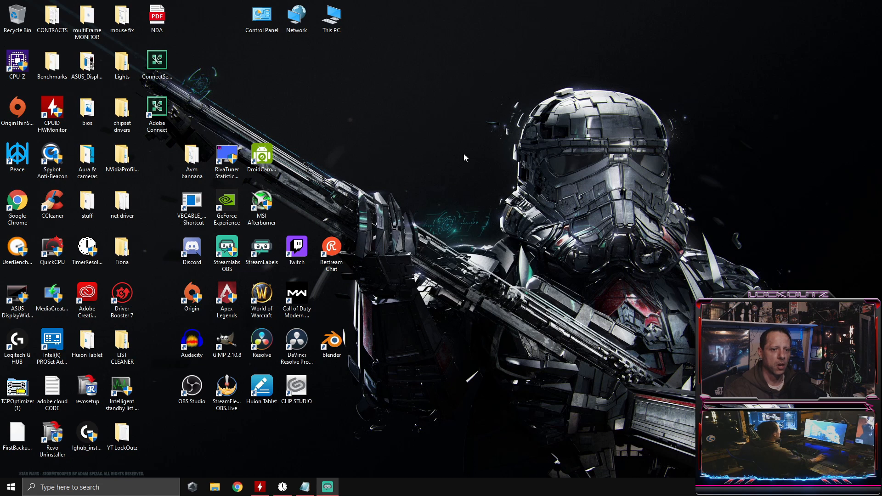
# Step: Switch to the NVIDIA Control Panel and set the image settings with preview to use the advanced 3D image settings
pyautogui.rightClick(457, 142)
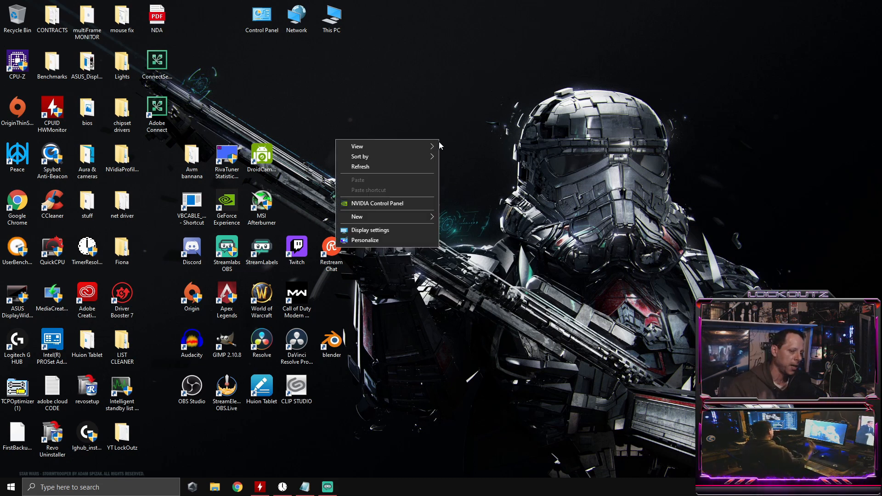
pyautogui.click(371, 205)
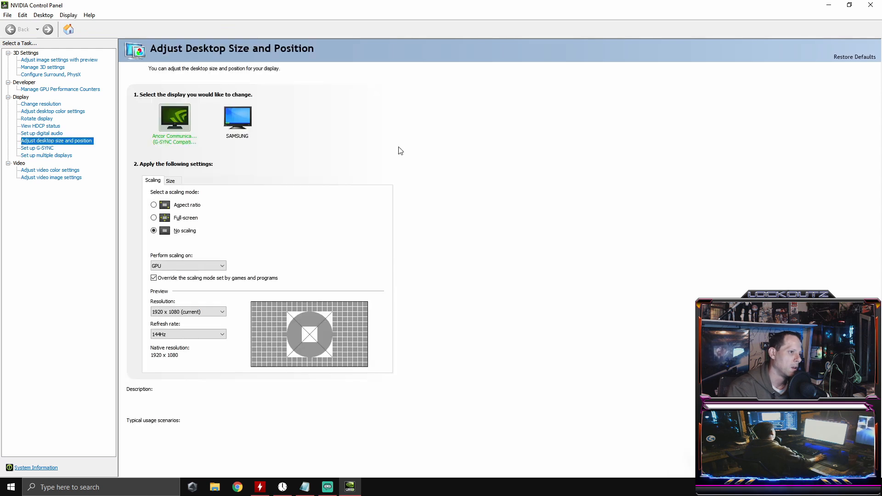
pyautogui.click(70, 61)
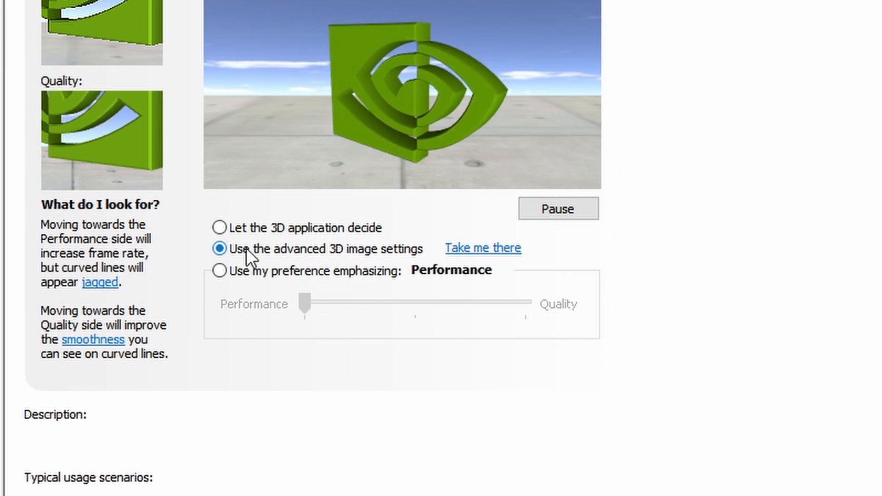
pyautogui.moveTo(213, 217)
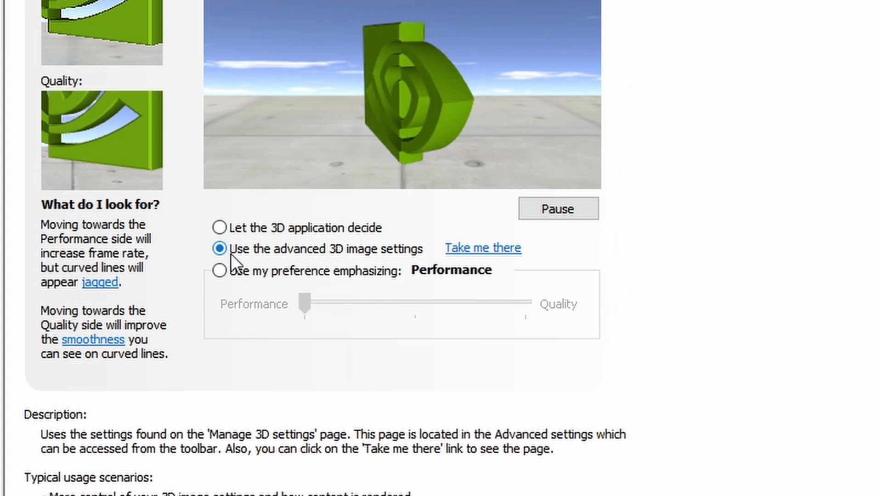
pyautogui.click(221, 275)
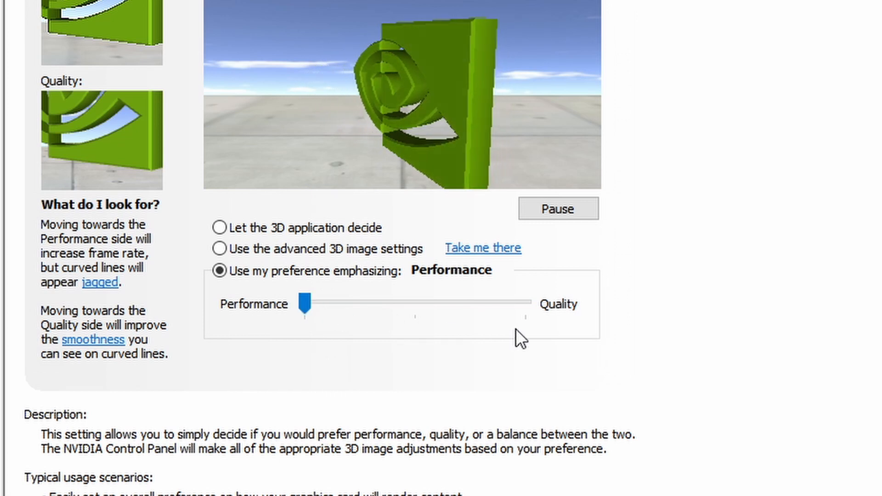
pyautogui.click(220, 253)
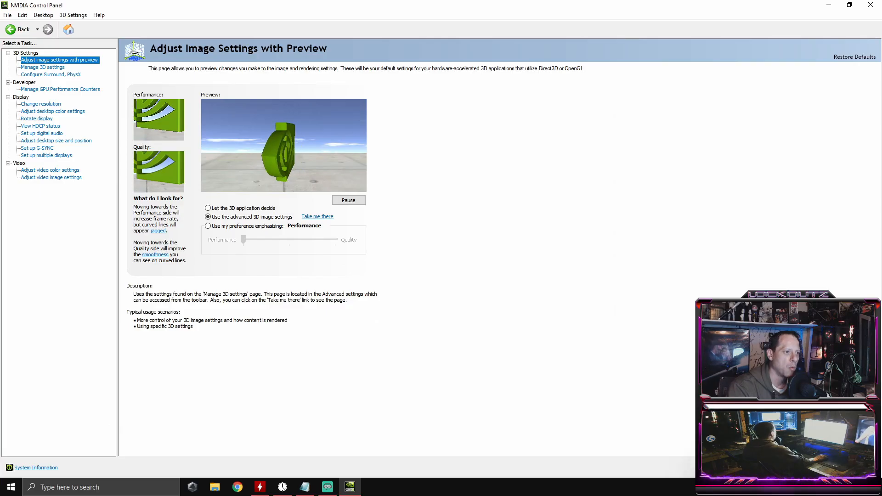
# Step: Open the global Manage 3D settings and examine the Image Sharpening options without changing them
pyautogui.click(36, 68)
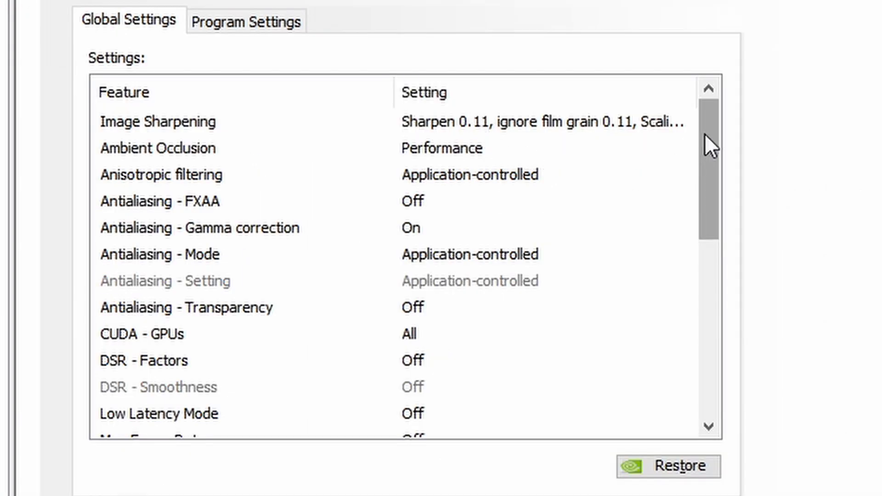
pyautogui.moveTo(705, 134)
pyautogui.mouseDown()
pyautogui.moveTo(704, 147)
pyautogui.moveTo(715, 120)
pyautogui.mouseUp()
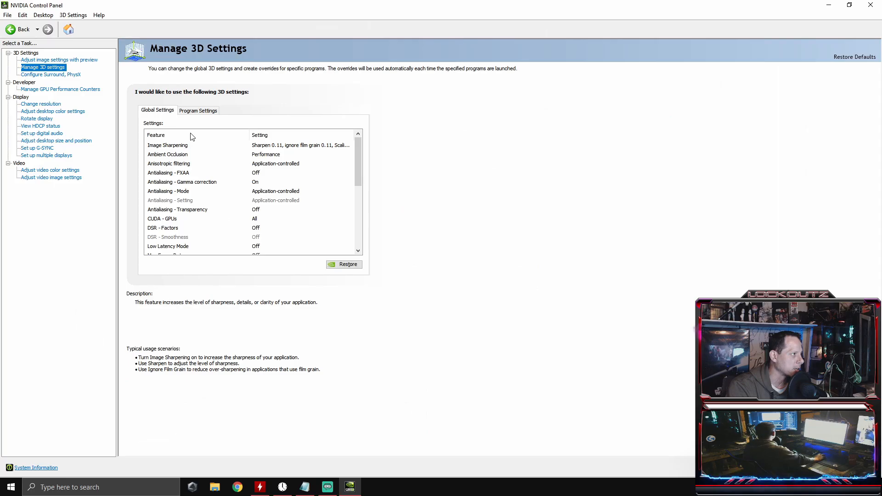
pyautogui.moveTo(359, 152)
pyautogui.mouseDown()
pyautogui.moveTo(360, 212)
pyautogui.moveTo(364, 137)
pyautogui.mouseUp()
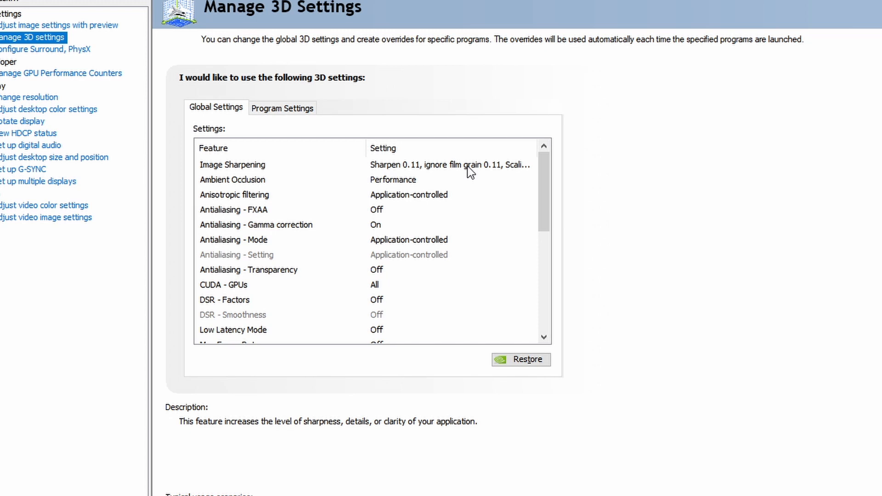
pyautogui.click(312, 147)
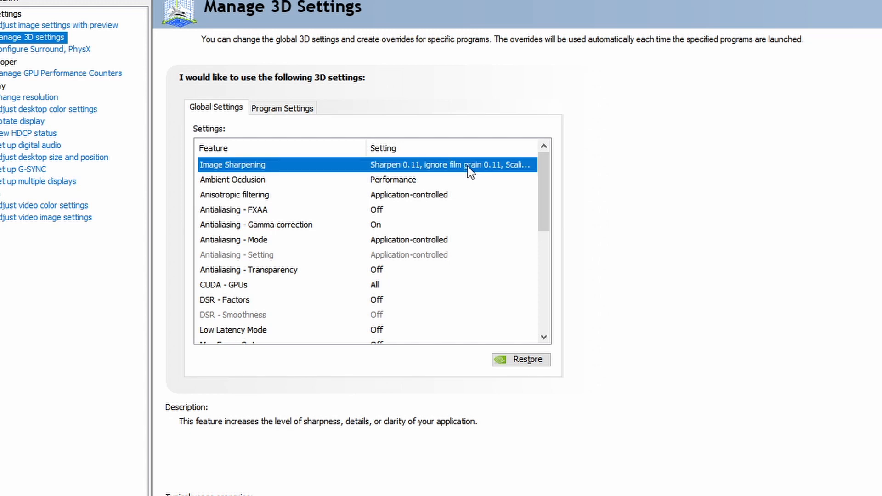
pyautogui.click(471, 165)
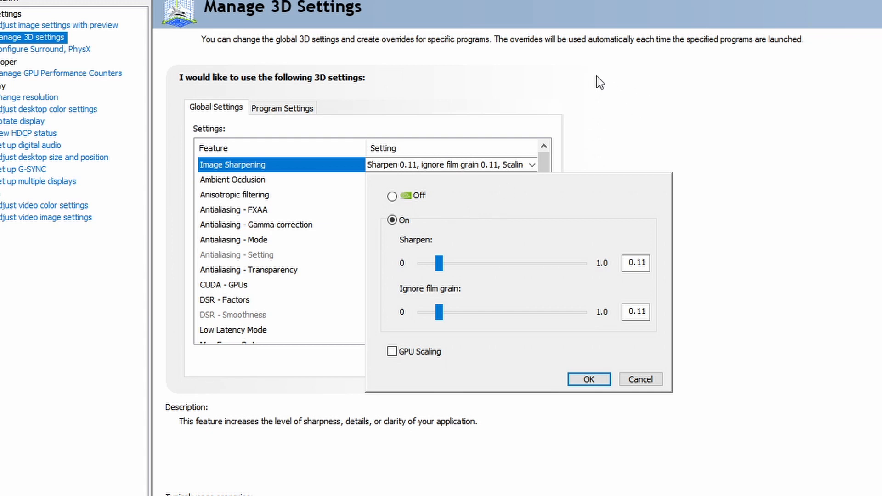
pyautogui.click(428, 94)
# Step: Review the Ambient Occlusion, Anisotropic filtering, and Antialiasing FXAA, Gamma correction, Mode, and Transparency settings
pyautogui.moveTo(381, 175)
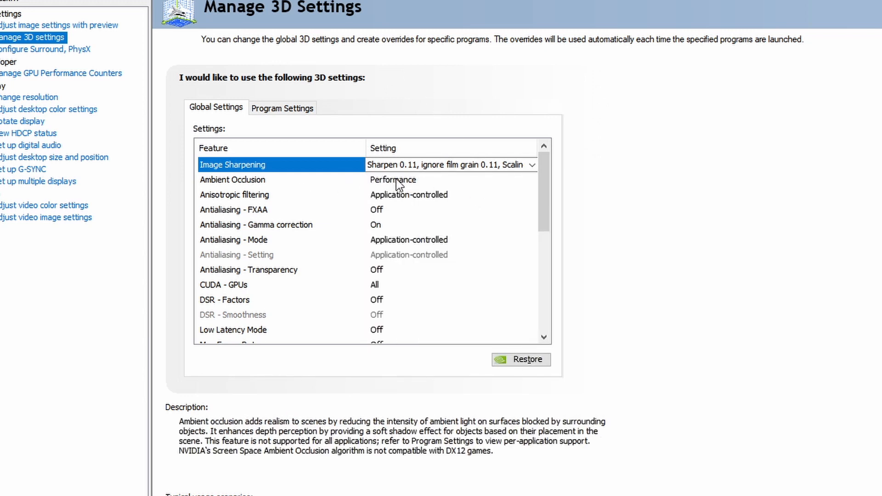
pyautogui.click(394, 181)
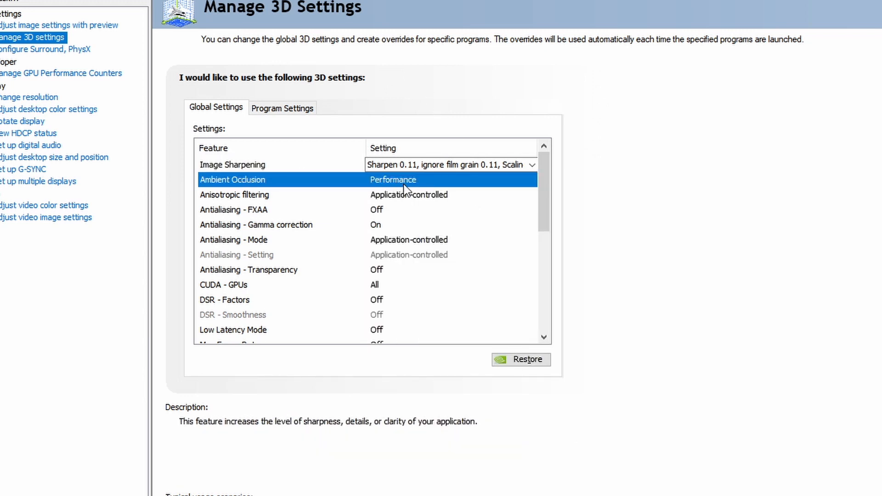
pyautogui.click(222, 196)
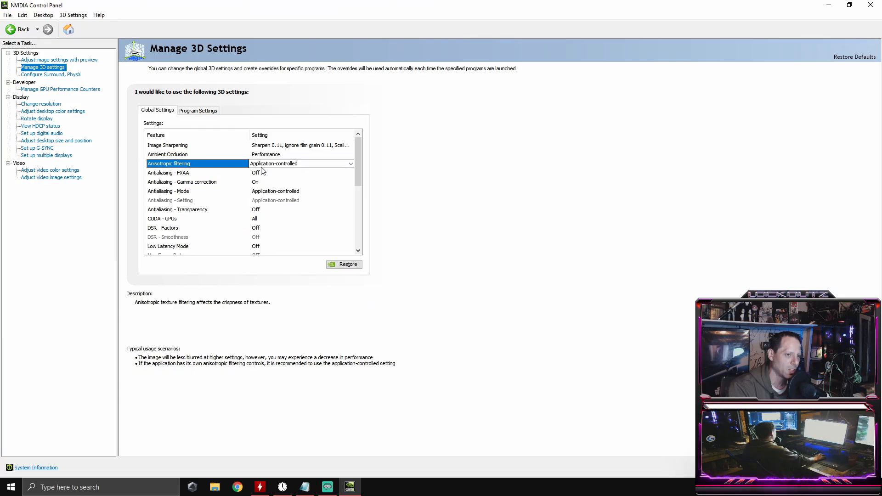
pyautogui.click(171, 175)
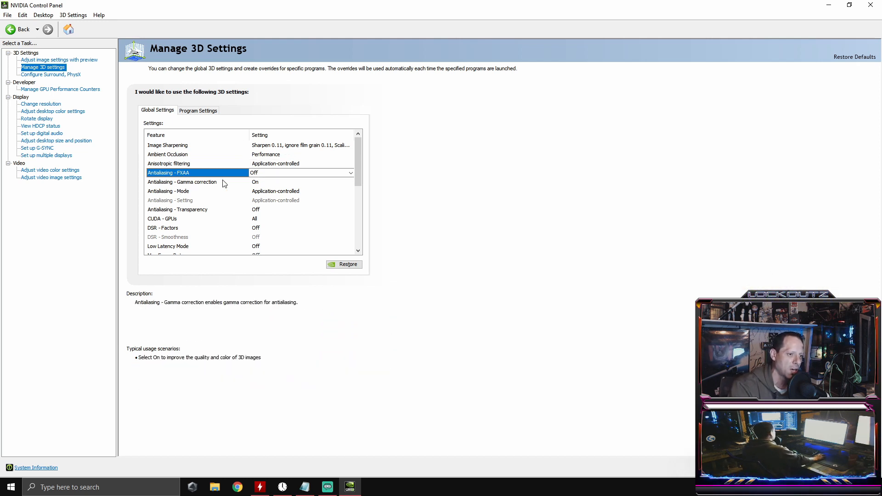
pyautogui.click(178, 183)
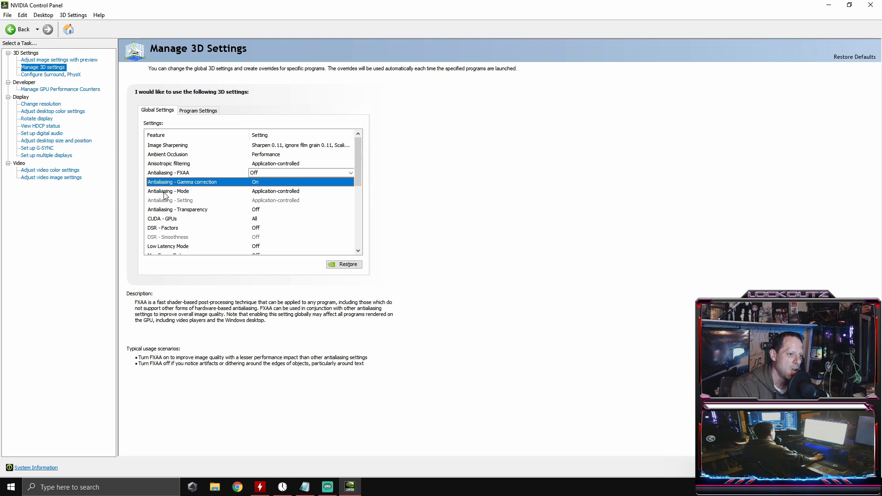
pyautogui.click(164, 192)
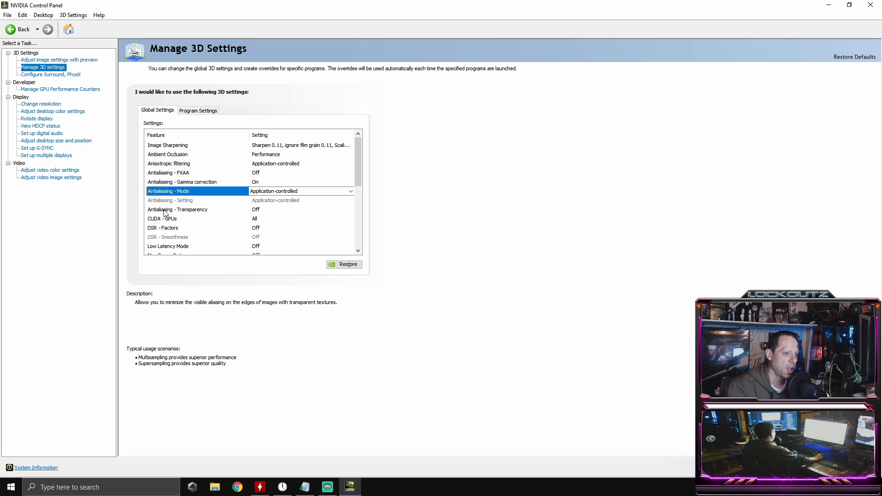
pyautogui.click(164, 210)
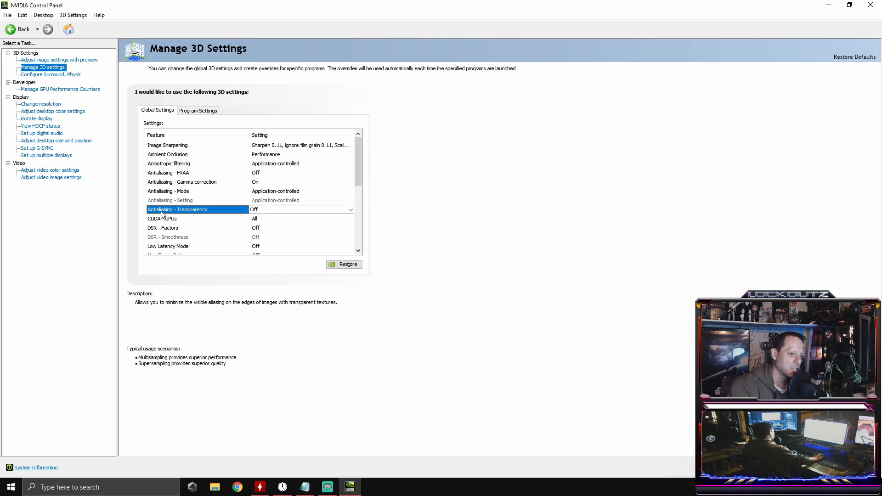
# Step: Check which GPUs are enabled for CUDA, and review the DSR - Factors and Low Latency Mode settings
pyautogui.click(161, 221)
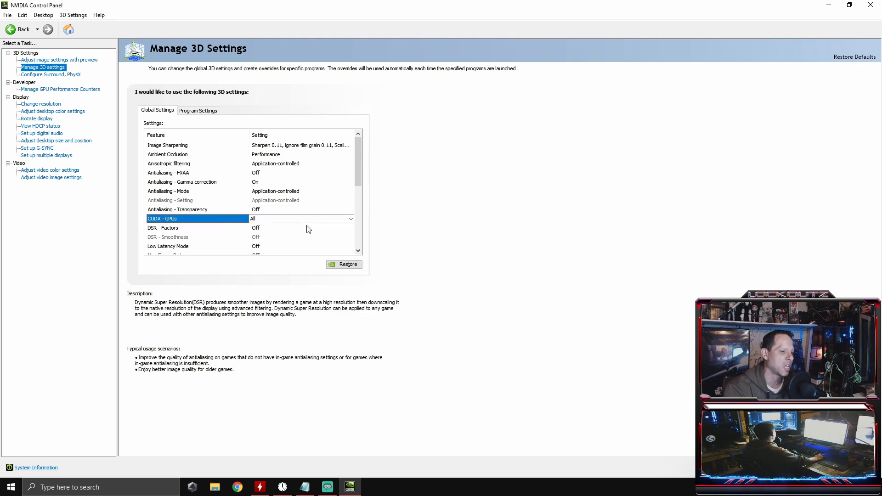
pyautogui.click(277, 220)
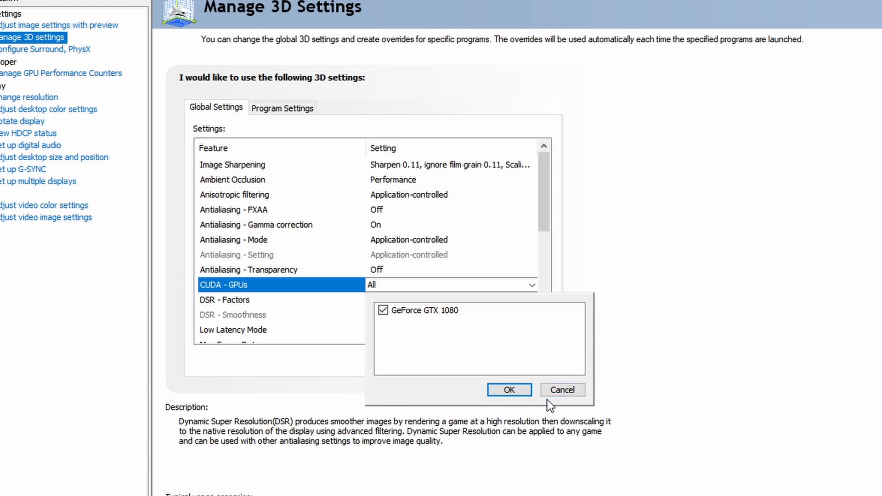
pyautogui.click(550, 391)
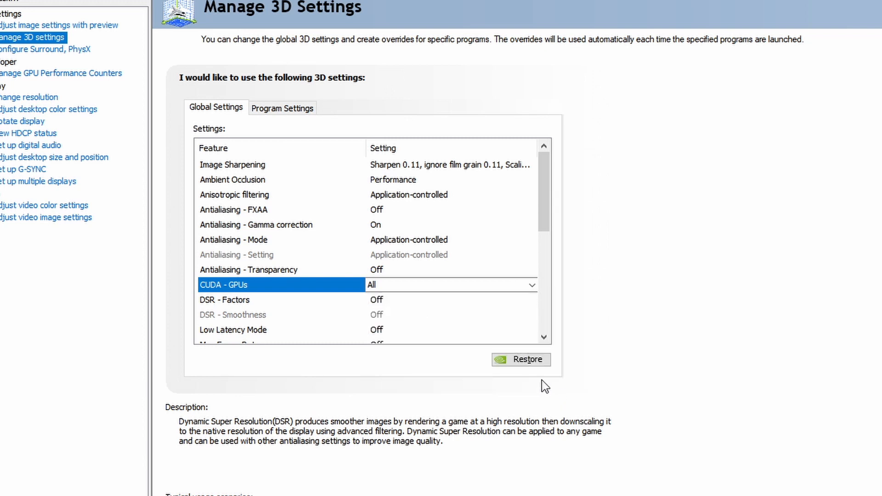
pyautogui.click(217, 300)
pyautogui.scroll(-2, 257, 298)
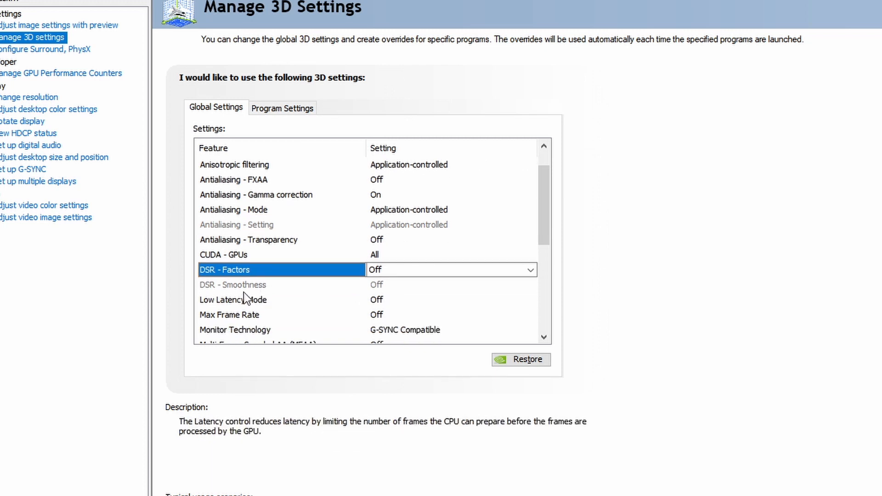
pyautogui.click(223, 301)
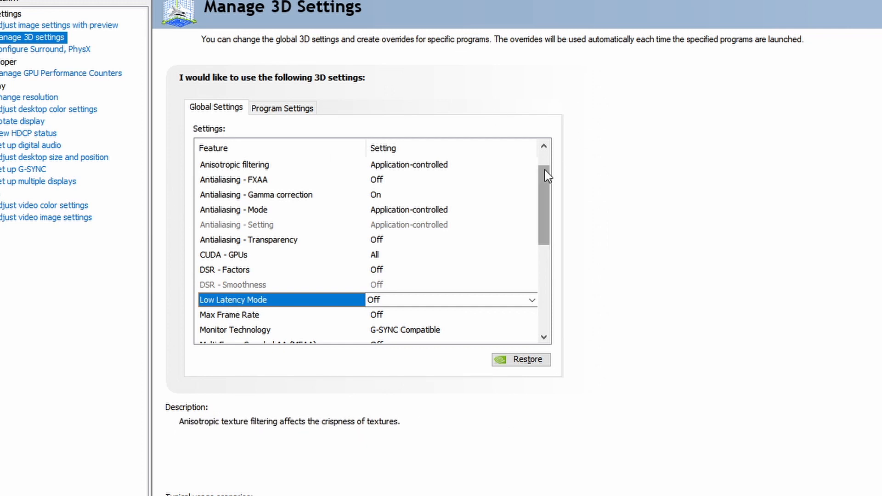
# Step: Review the Max Frame Rate, Monitor Technology, Multi-Frame Sampled AA, and OpenGL rendering GPU settings, including the Monitor Technology choices
pyautogui.moveTo(546, 172); pyautogui.dragTo(542, 221)
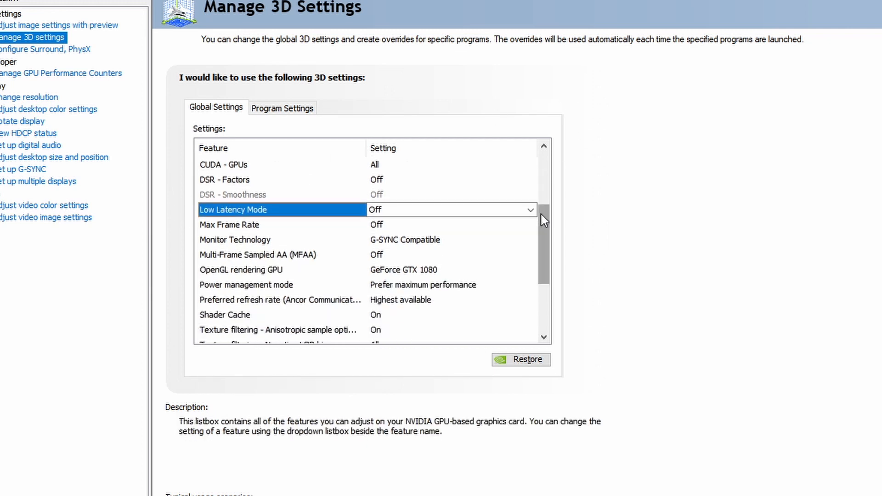
pyautogui.click(232, 230)
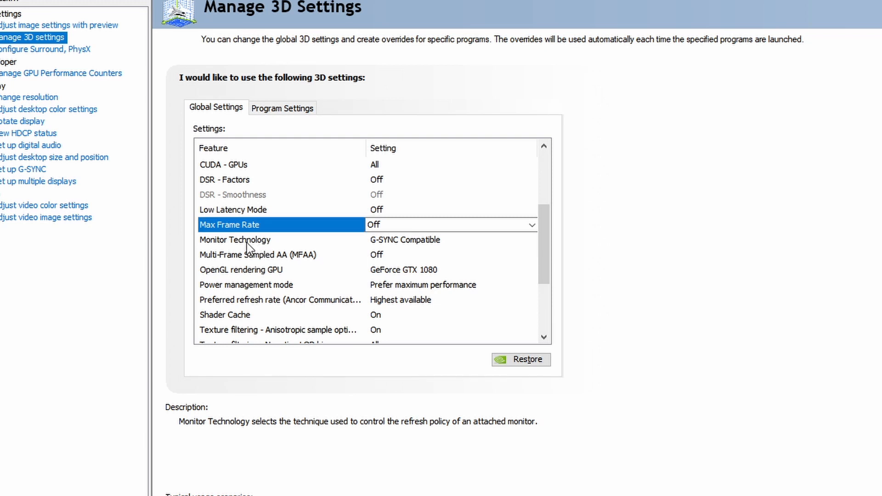
pyautogui.click(262, 241)
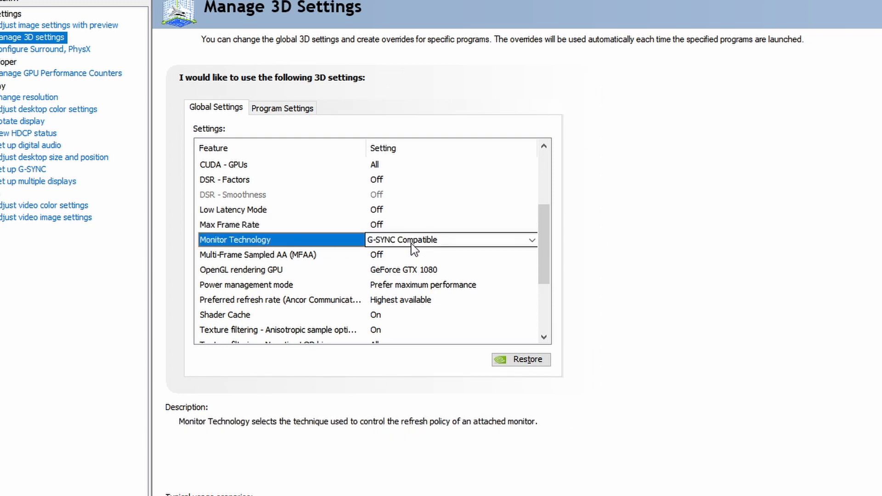
pyautogui.click(411, 243)
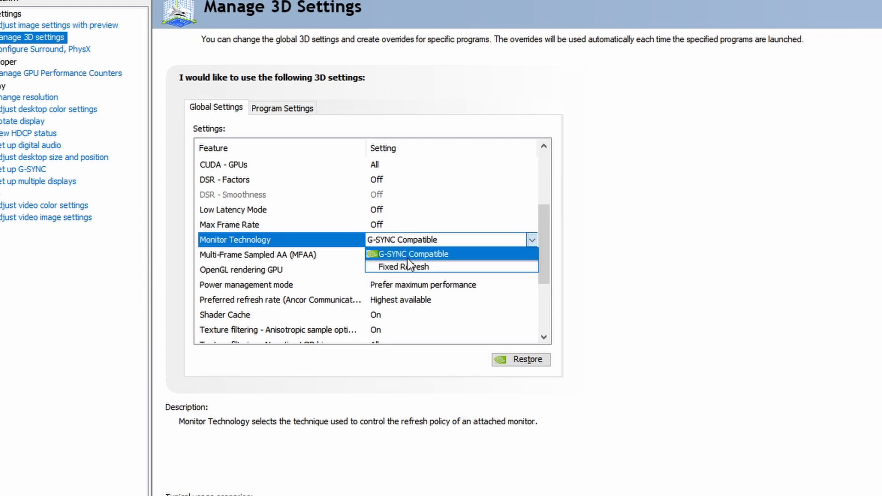
pyautogui.click(269, 236)
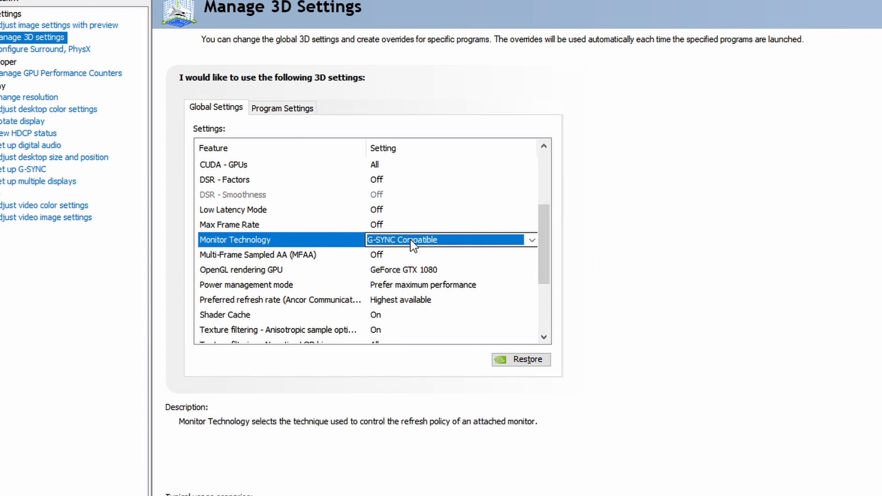
pyautogui.click(235, 255)
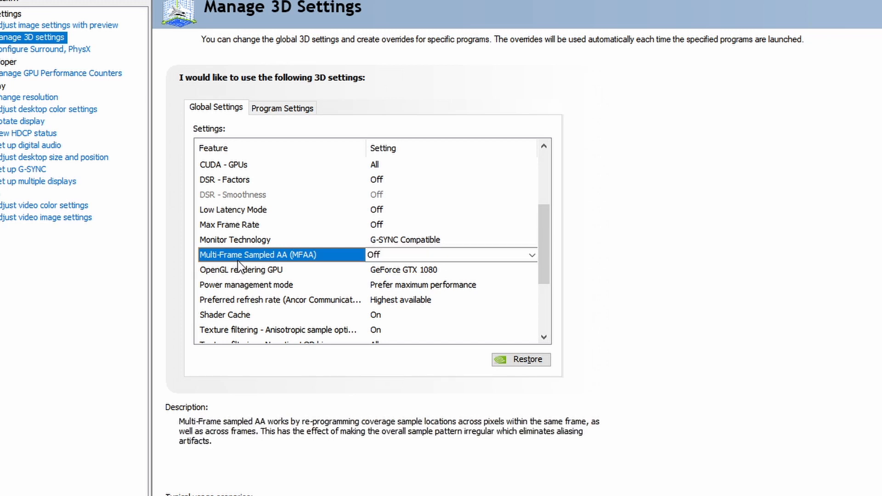
pyautogui.click(239, 272)
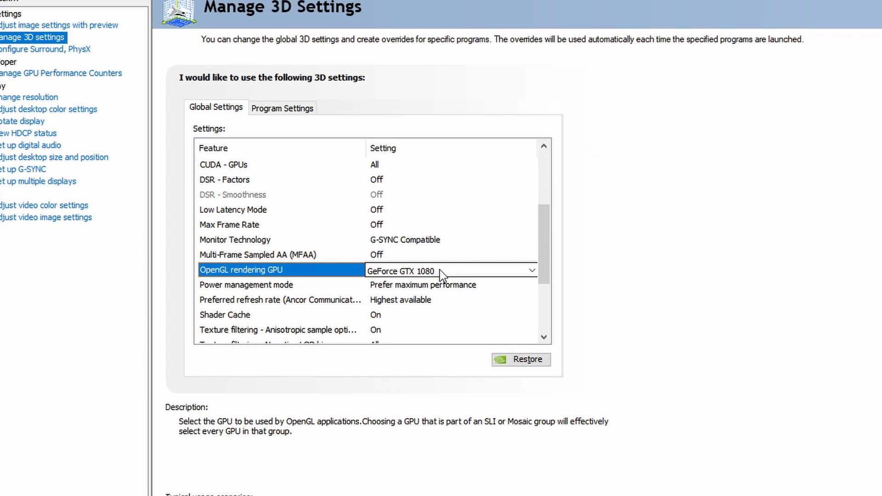
# Step: Set the Power management mode to Prefer maximum performance in the global 3D settings
pyautogui.click(291, 284)
pyautogui.click(428, 291)
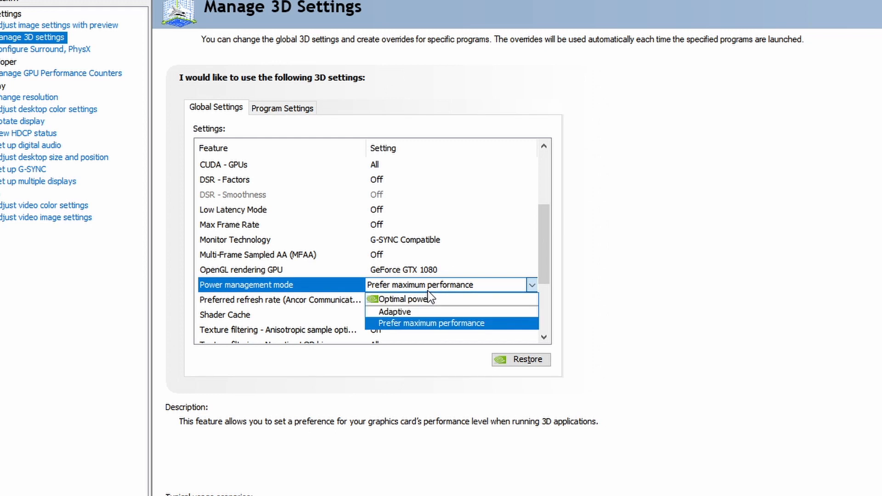
pyautogui.click(423, 324)
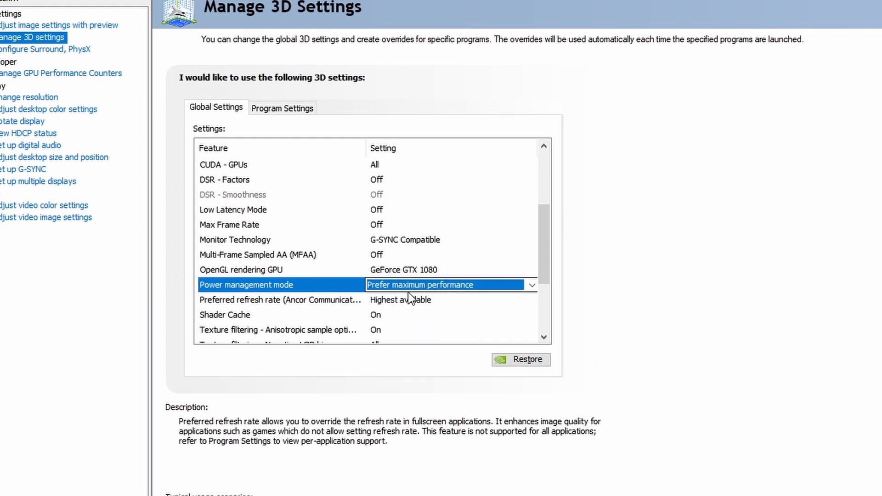
# Step: Review the Preferred refresh rate and Shader Cache settings without changing them
pyautogui.moveTo(550, 244); pyautogui.dragTo(550, 278)
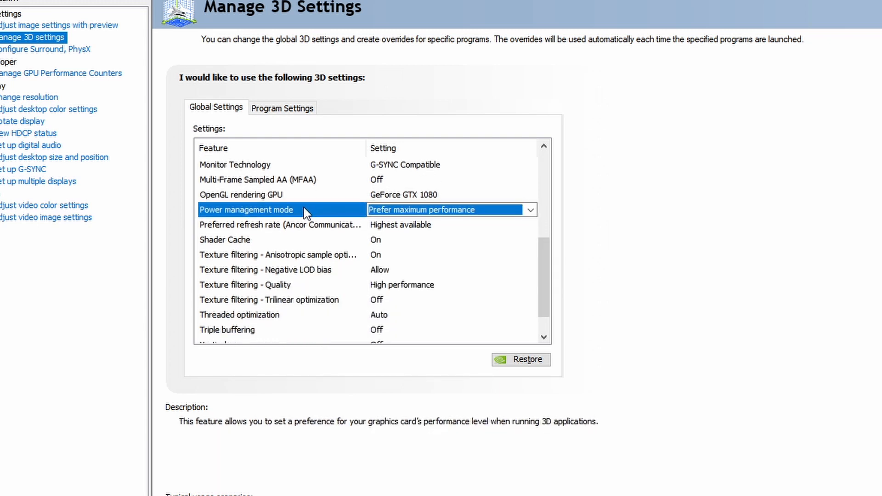
pyautogui.click(266, 229)
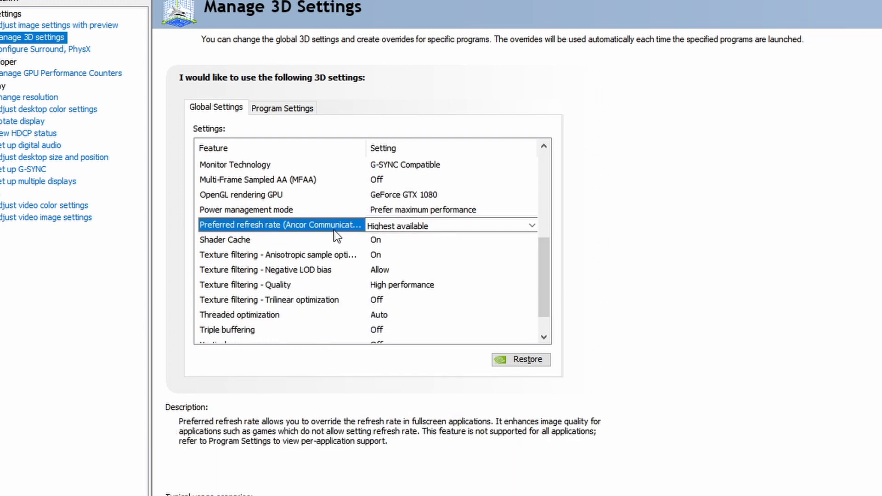
pyautogui.click(230, 239)
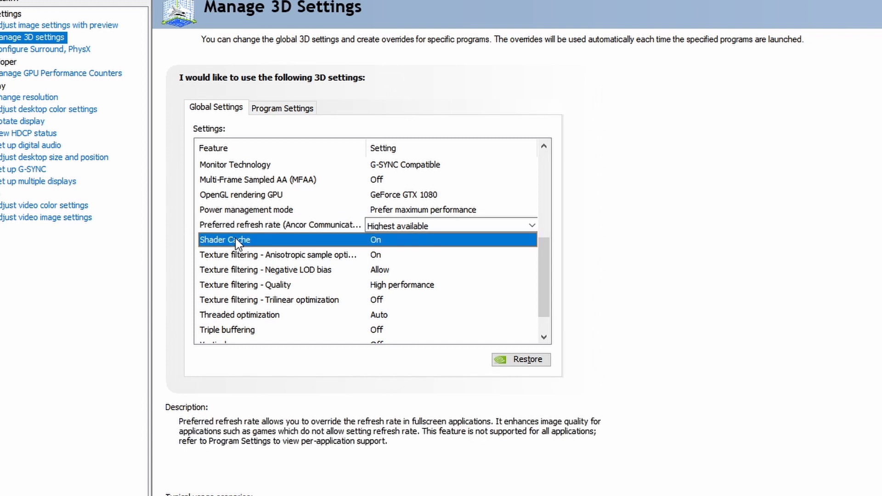
# Step: Review the Texture filtering settings for Anisotropic sample optimization, Negative LOD bias, Quality, and Trilinear optimization
pyautogui.click(239, 257)
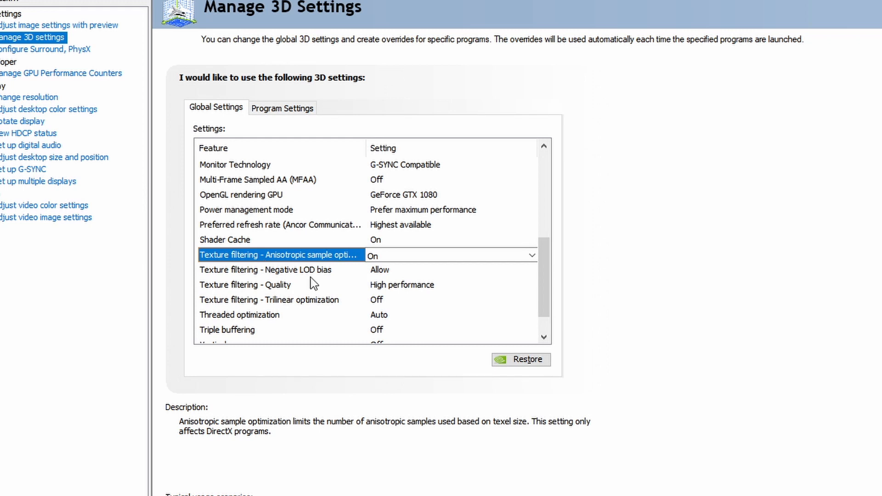
pyautogui.click(245, 271)
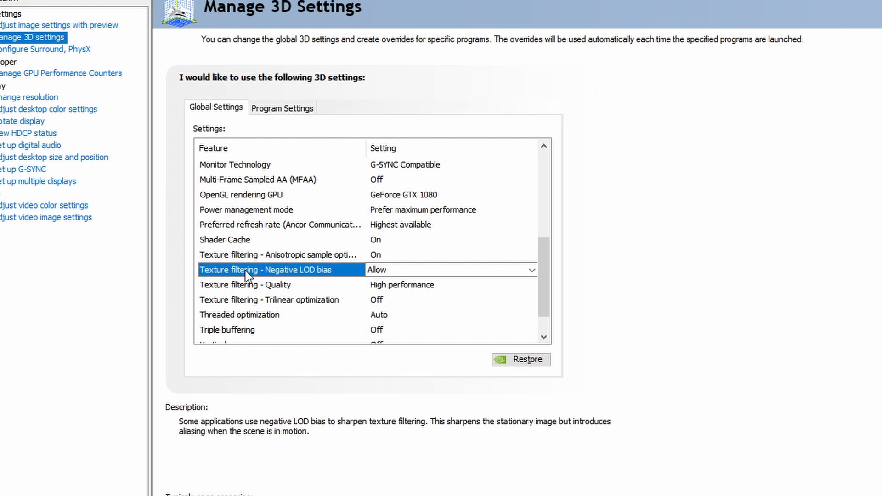
pyautogui.click(384, 290)
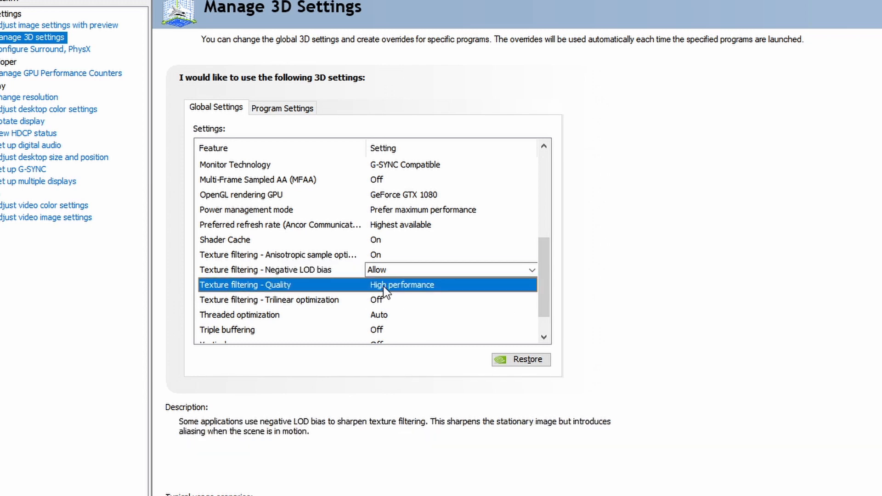
pyautogui.click(250, 302)
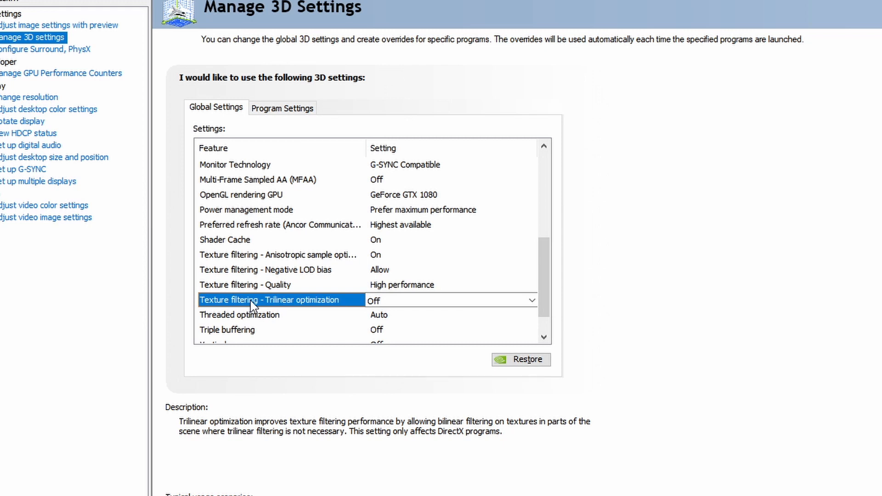
# Step: Review the Threaded optimization, Triple buffering, Vertical sync, and Virtual Reality pre-rendered frames settings
pyautogui.scroll(-1, 540, 269)
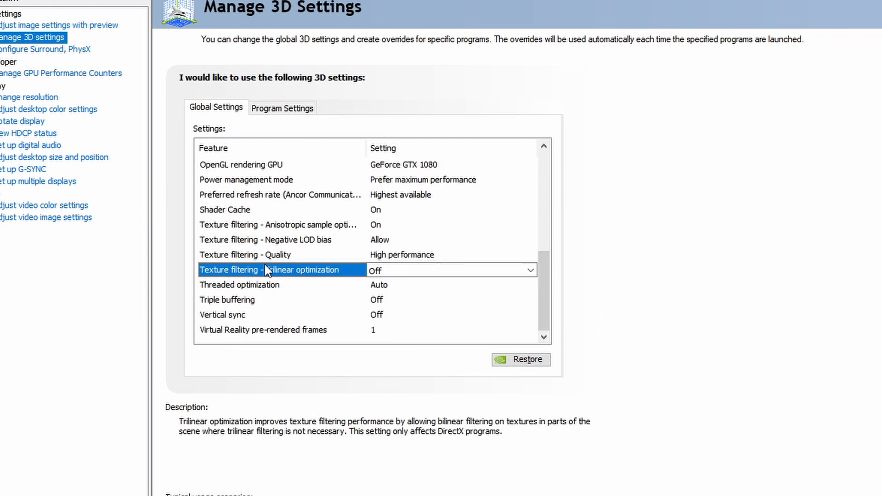
pyautogui.click(228, 283)
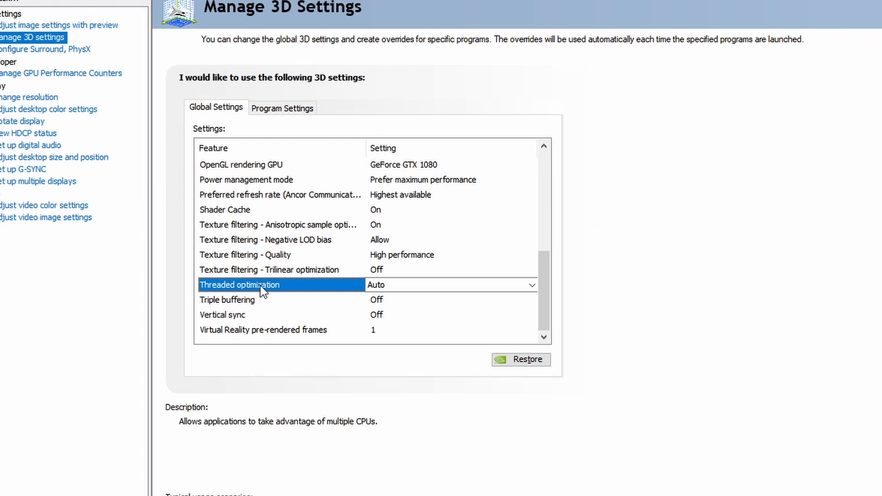
pyautogui.click(255, 302)
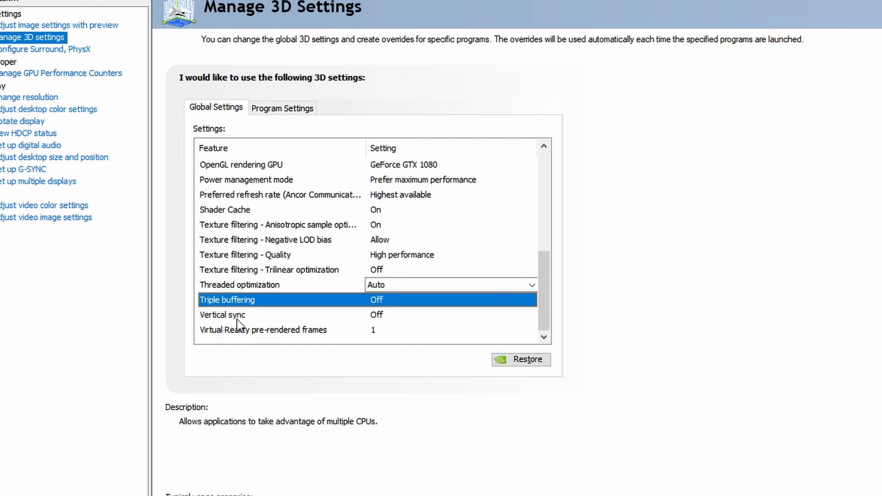
pyautogui.press('Down')
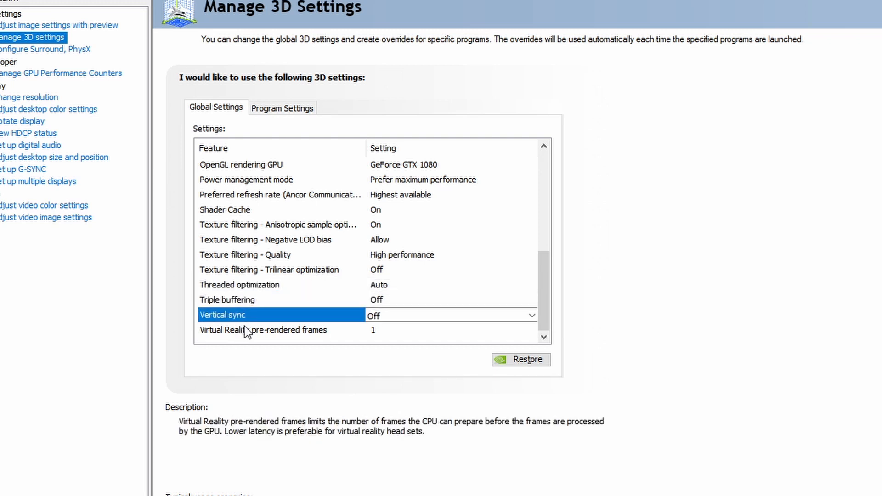
pyautogui.press('Down')
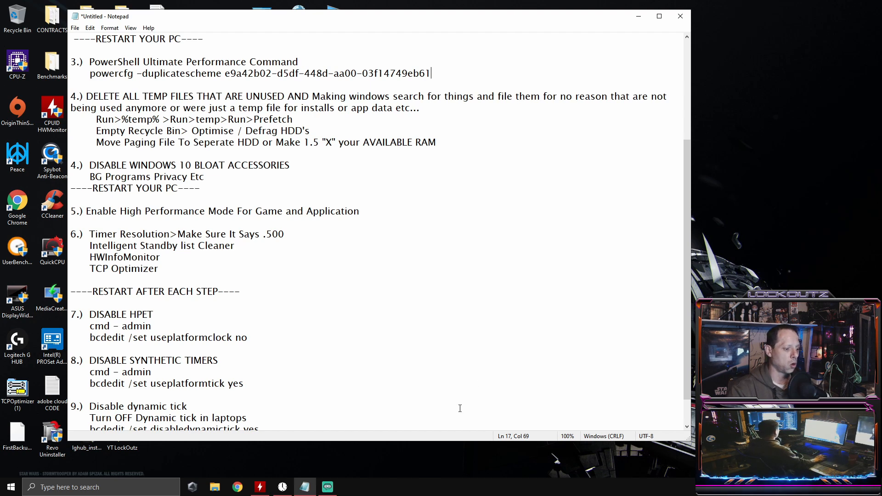
# Step: Search Windows for "graphics" and open the Graphics settings page
pyautogui.click(138, 487)
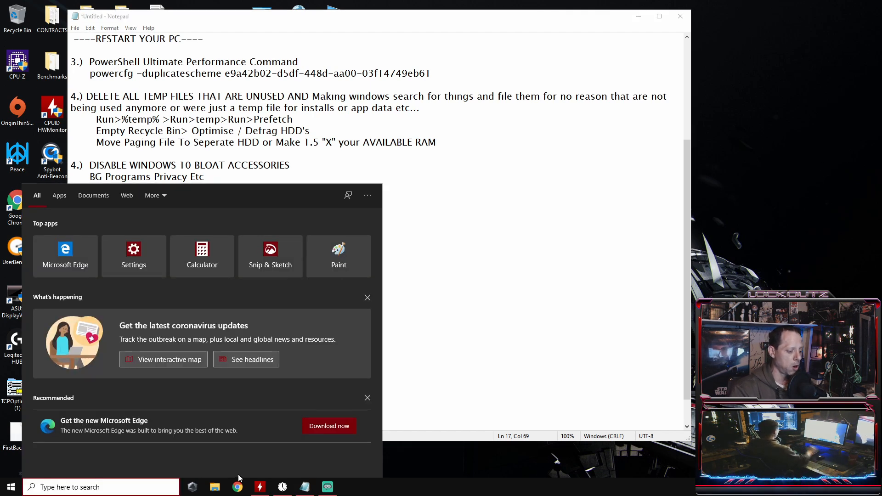
pyautogui.write('graphics')
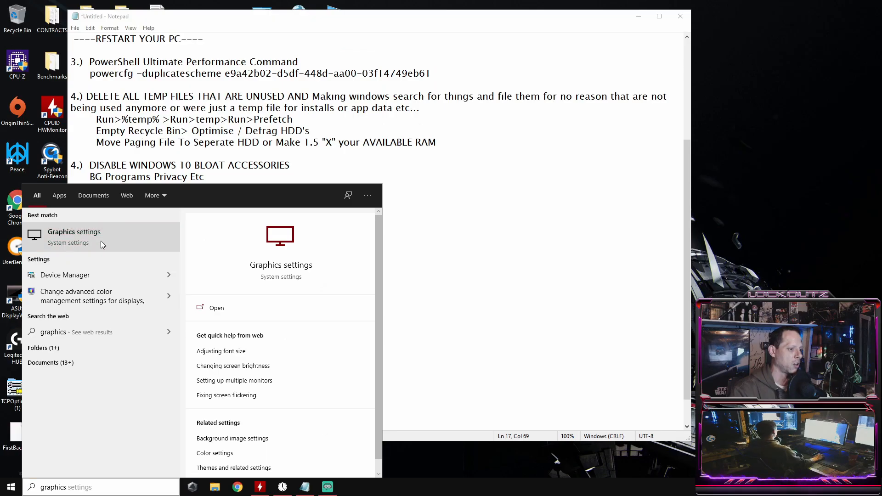
pyautogui.click(110, 84)
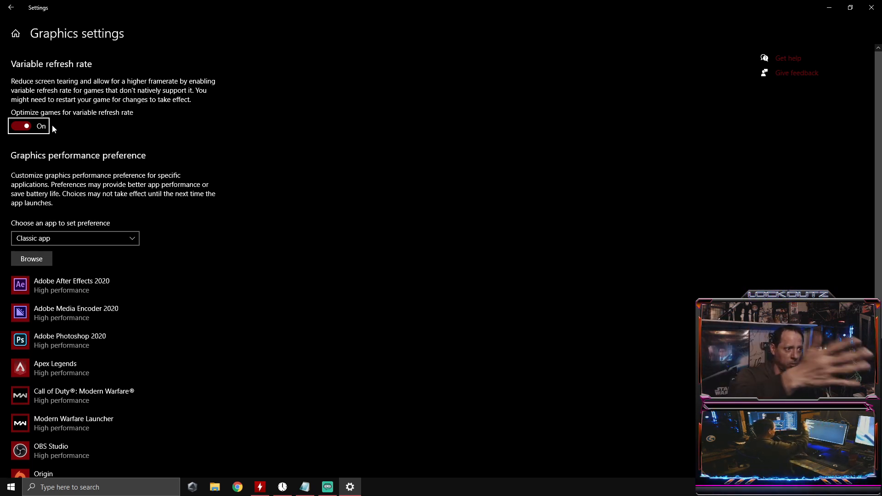
# Step: Examine the apps in the Graphics performance preference list and their assigned preferences
pyautogui.scroll(-1, 159, 240)
pyautogui.scroll(-1, 167, 239)
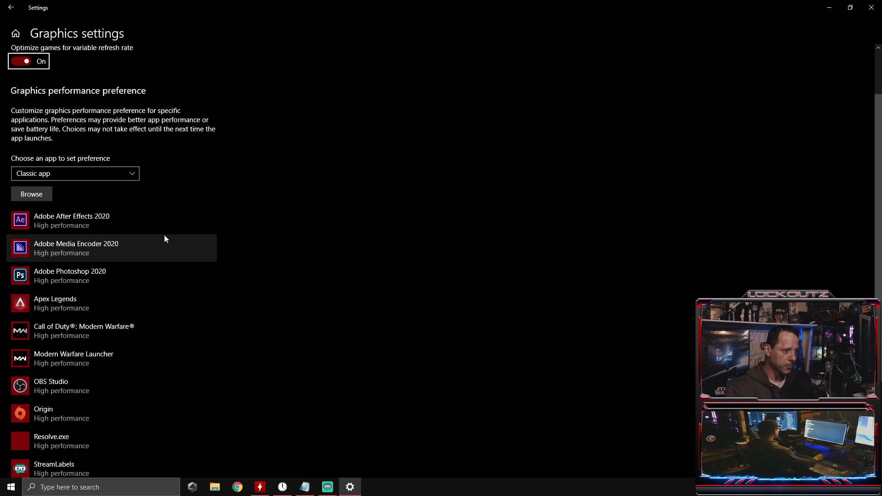
pyautogui.scroll(-2, 180, 184)
pyautogui.scroll(-2, 175, 202)
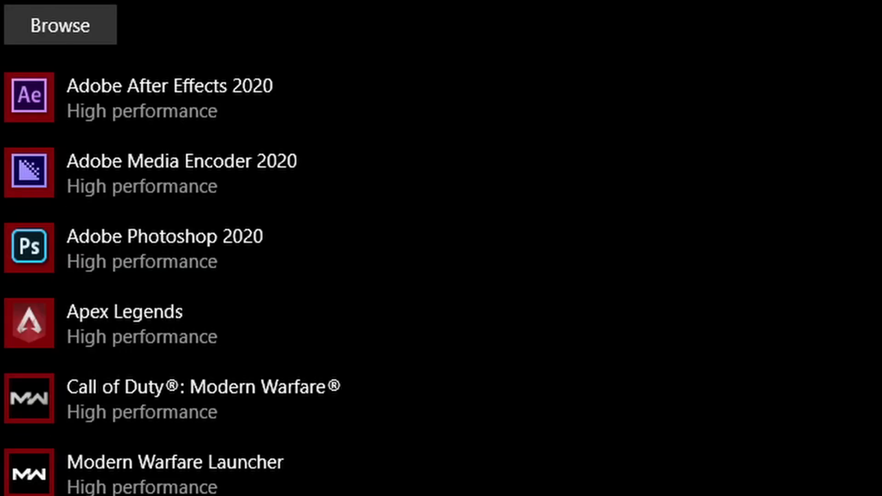
pyautogui.scroll(4, 130, 443)
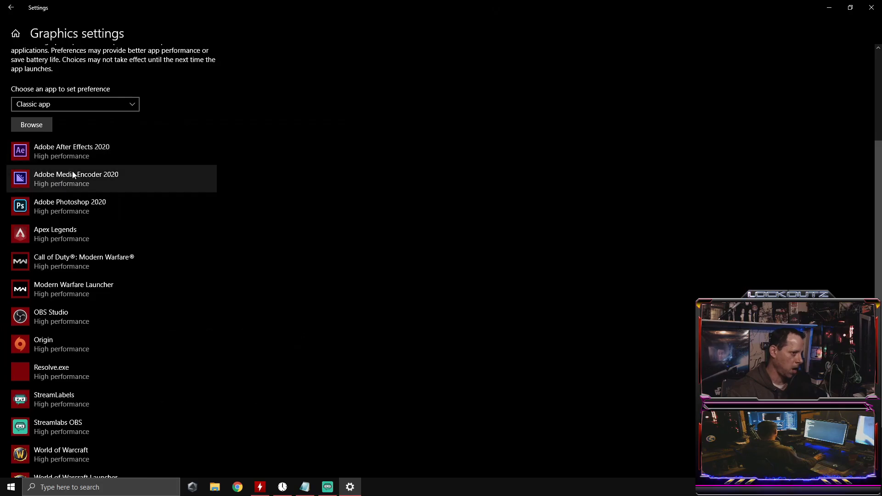
pyautogui.scroll(1, 173, 337)
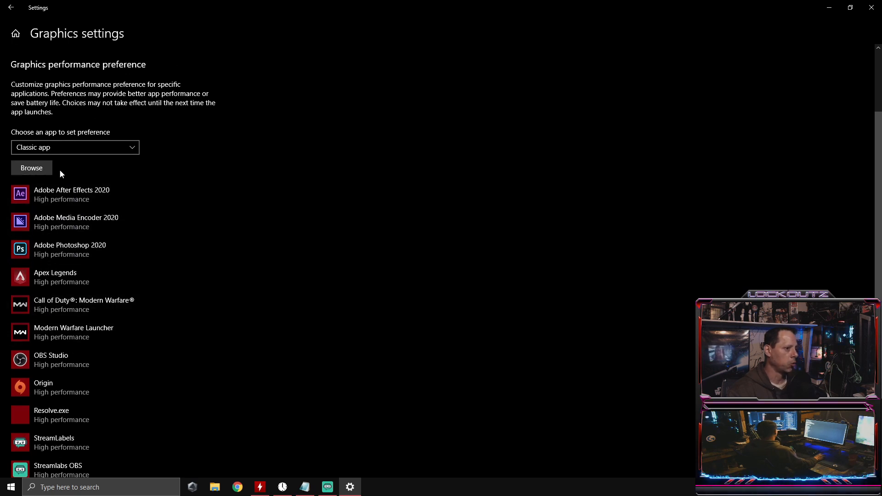
# Step: Browse the Desktop for a classic app and try to add the blender shortcut to the graphics preference list
pyautogui.click(26, 167)
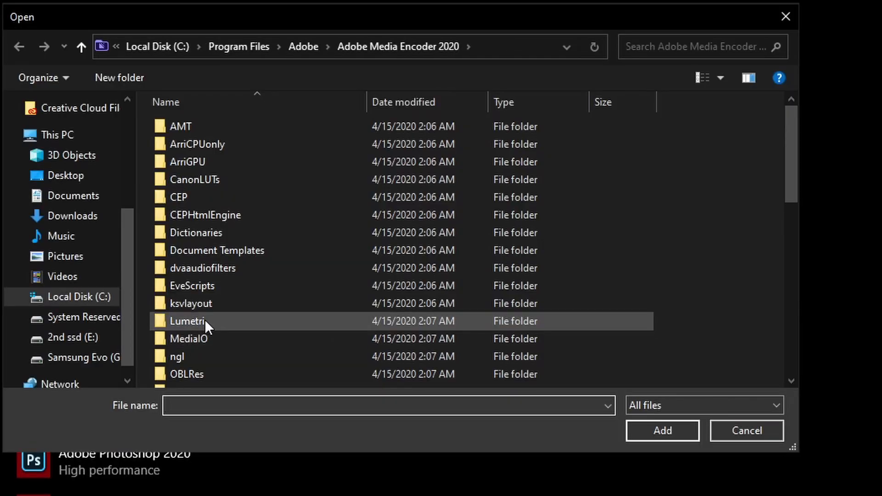
pyautogui.click(734, 428)
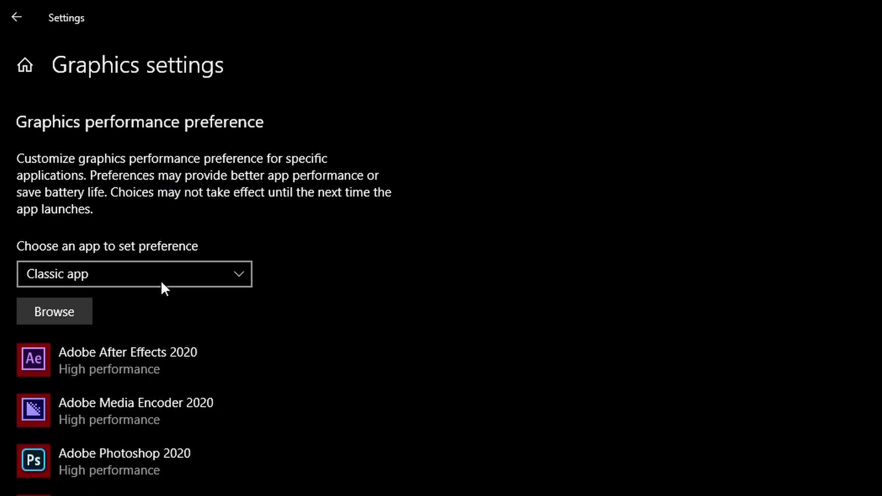
pyautogui.click(85, 314)
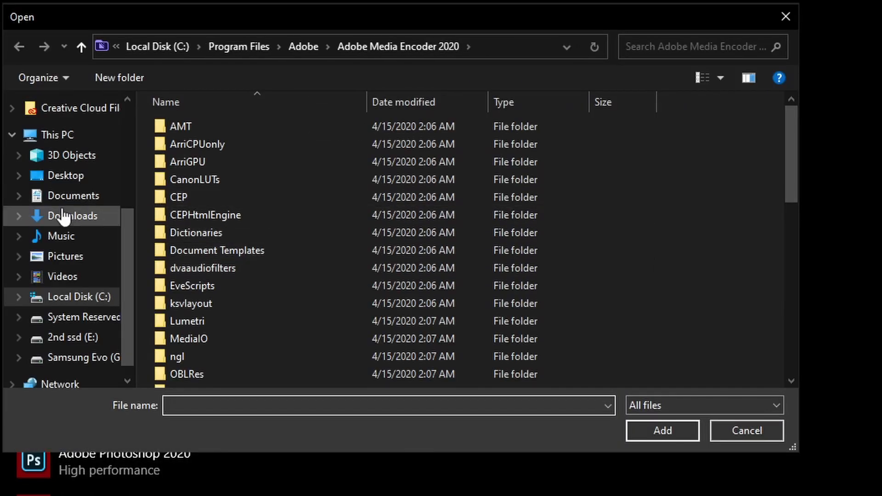
pyautogui.click(73, 178)
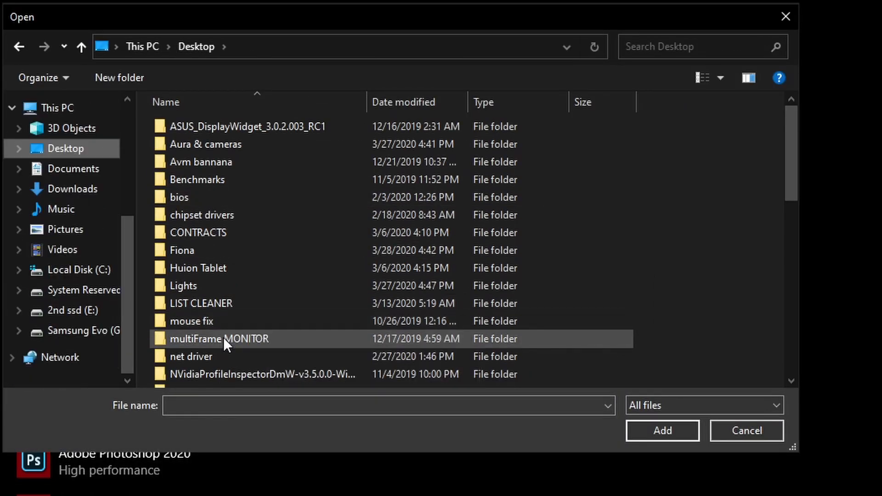
pyautogui.moveTo(792, 152); pyautogui.dragTo(796, 311)
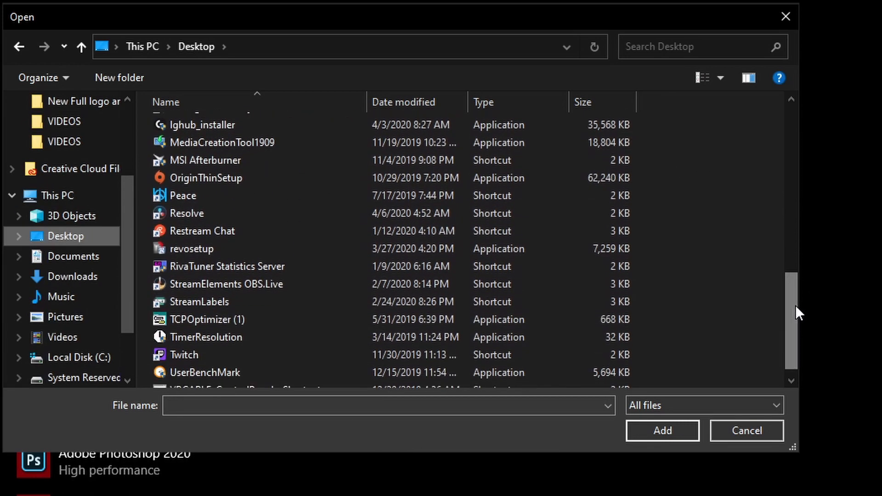
pyautogui.click(208, 354)
pyautogui.scroll(-1, 789, 317)
pyautogui.moveTo(790, 317); pyautogui.dragTo(774, 173)
pyautogui.click(169, 326)
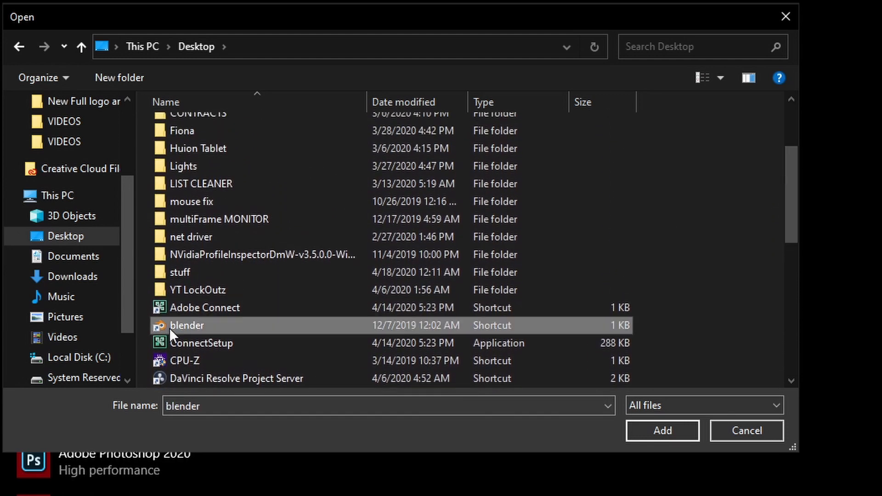
pyautogui.scroll(-1, 265, 288)
pyautogui.scroll(-6, 264, 294)
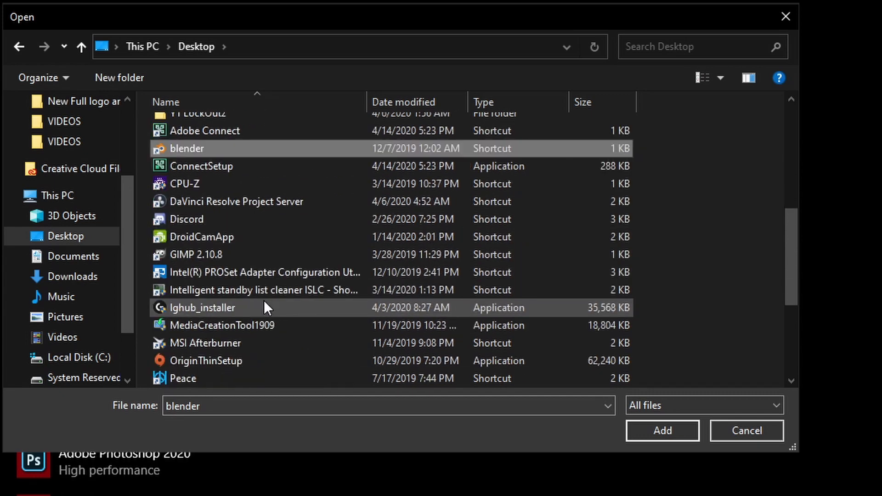
pyautogui.click(678, 435)
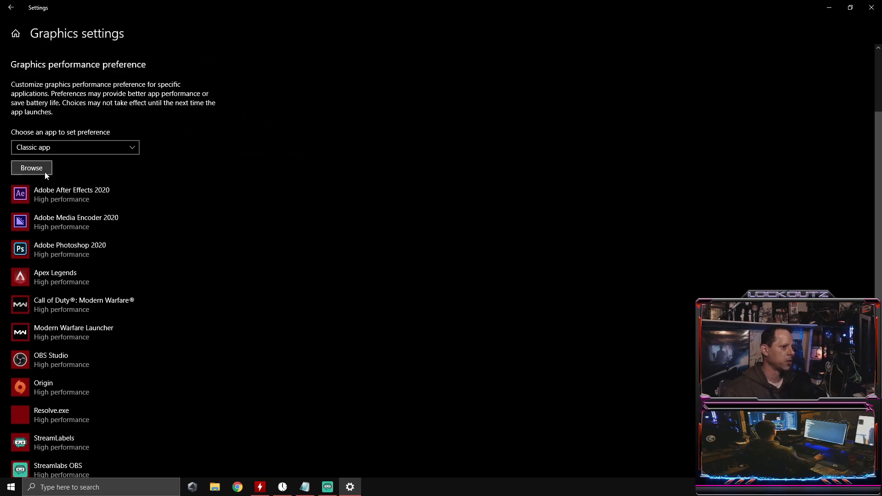
# Step: Inspect the After Effects, Call of Duty and Apex Legends entries, check Apex Legends' graphics preference options without saving, and look through the remaining apps
pyautogui.click(47, 201)
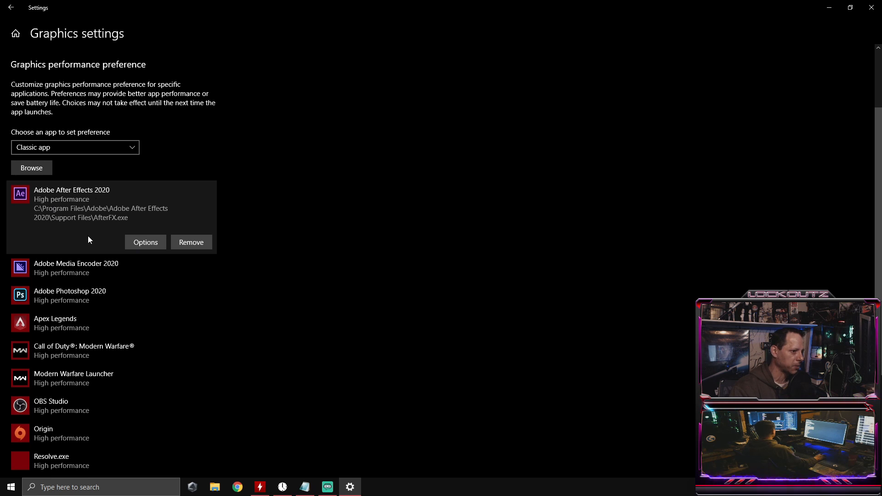
pyautogui.click(70, 355)
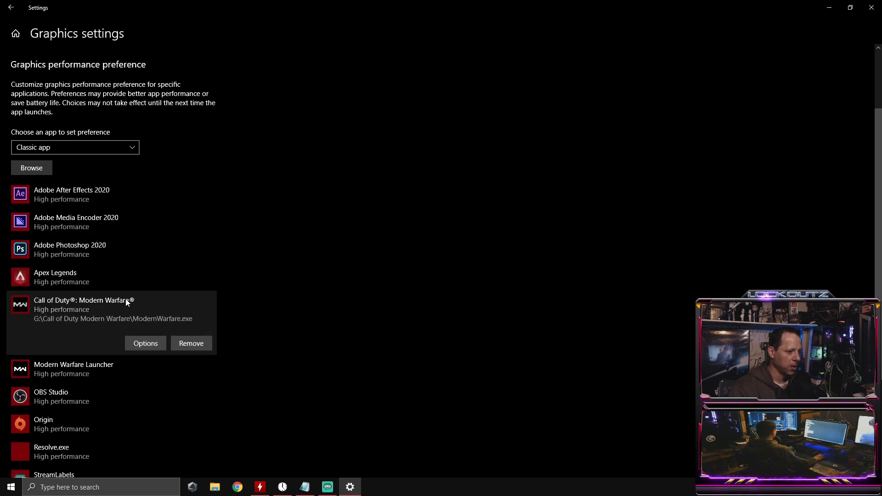
pyautogui.click(98, 276)
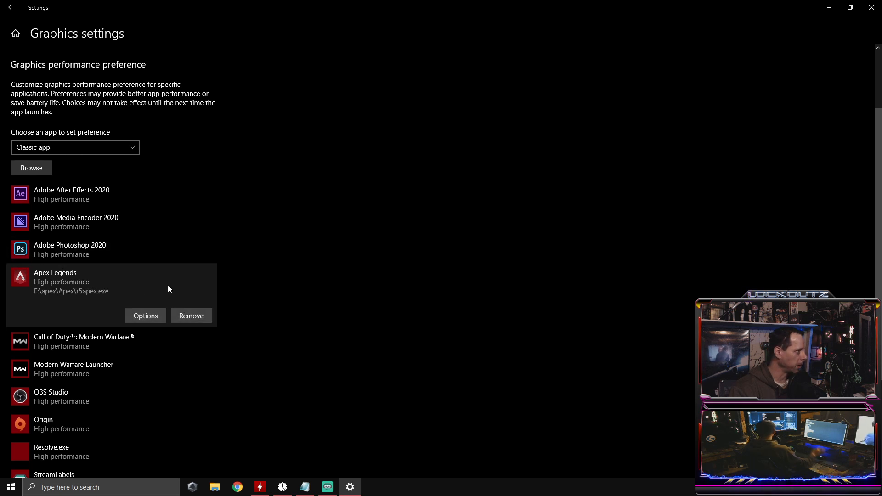
pyautogui.click(138, 317)
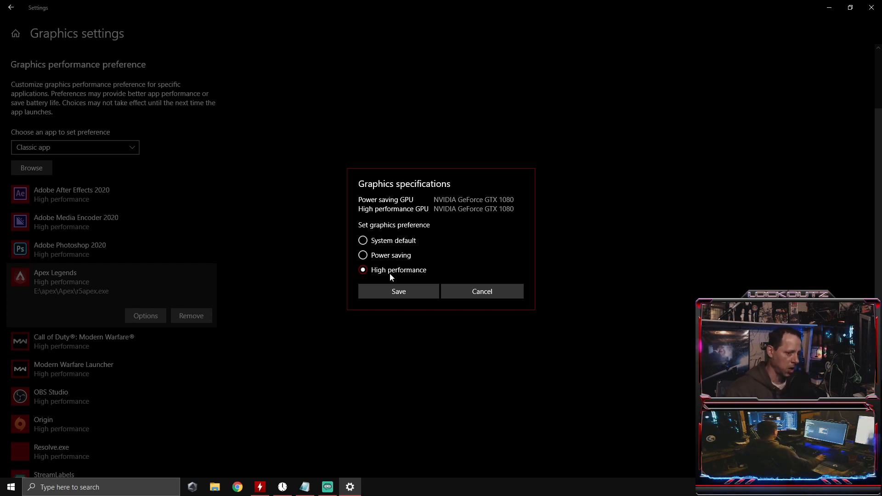
pyautogui.click(481, 293)
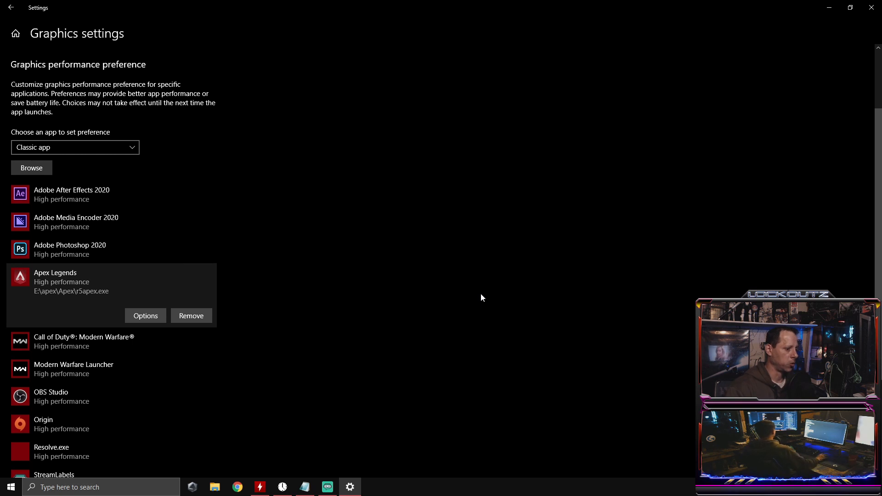
pyautogui.scroll(-2, 481, 298)
pyautogui.scroll(-1, 106, 315)
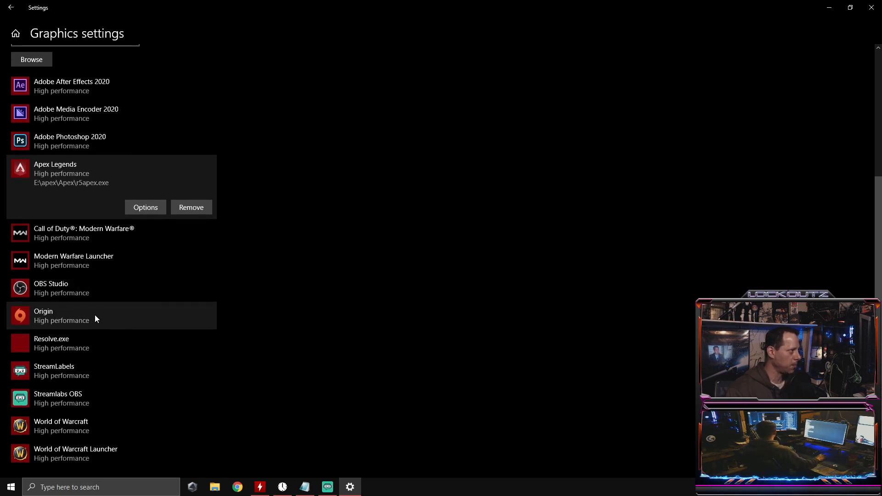
# Step: Check the performance preferences assigned to the apps from Origin through World of Warcraft Launcher
pyautogui.scroll(-1, 94, 315)
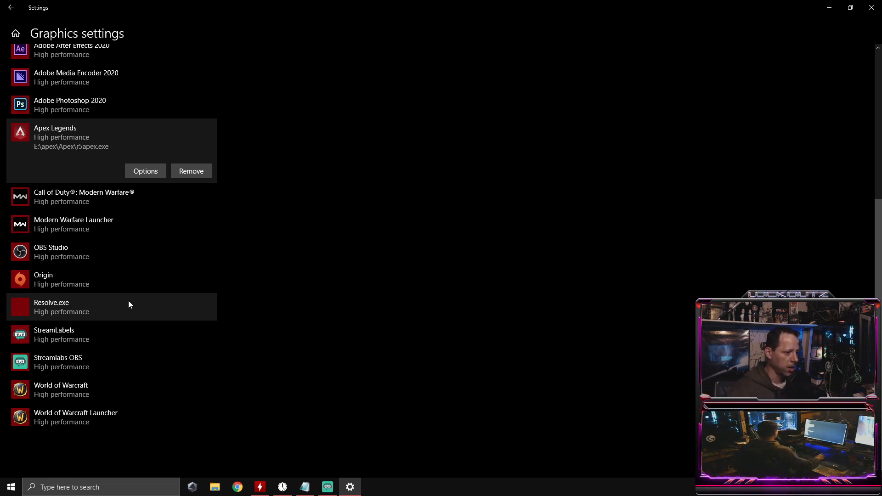
pyautogui.scroll(6, 118, 307)
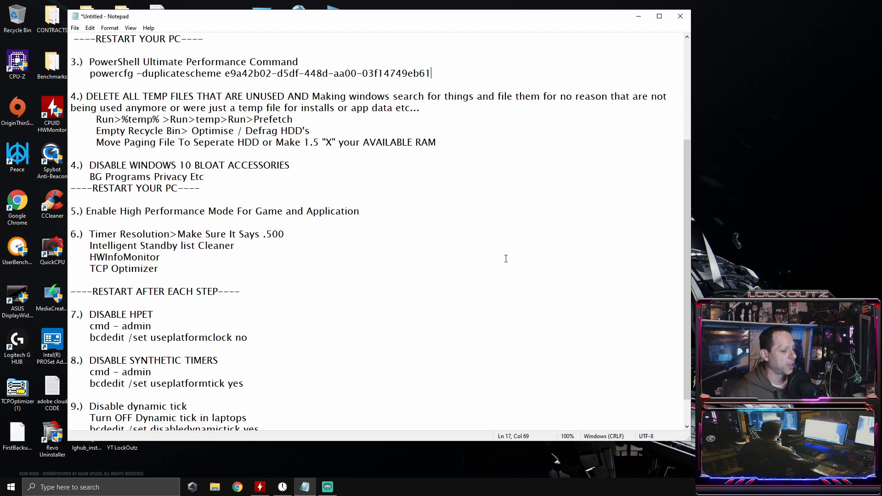
# Step: Switch to Set Timer Resolution with the Notepad guide minimized, reset the timer to default, and return it to the maximum resolution
pyautogui.click(282, 487)
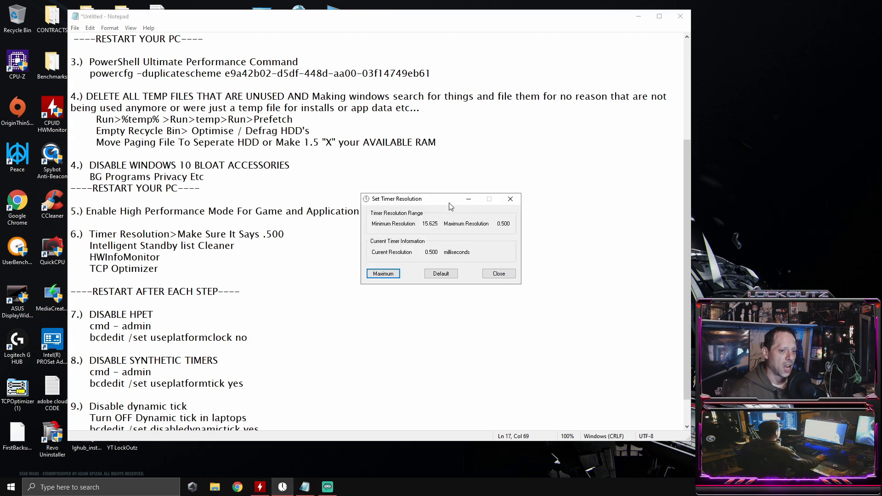
pyautogui.click(639, 16)
pyautogui.moveTo(441, 199); pyautogui.dragTo(432, 108)
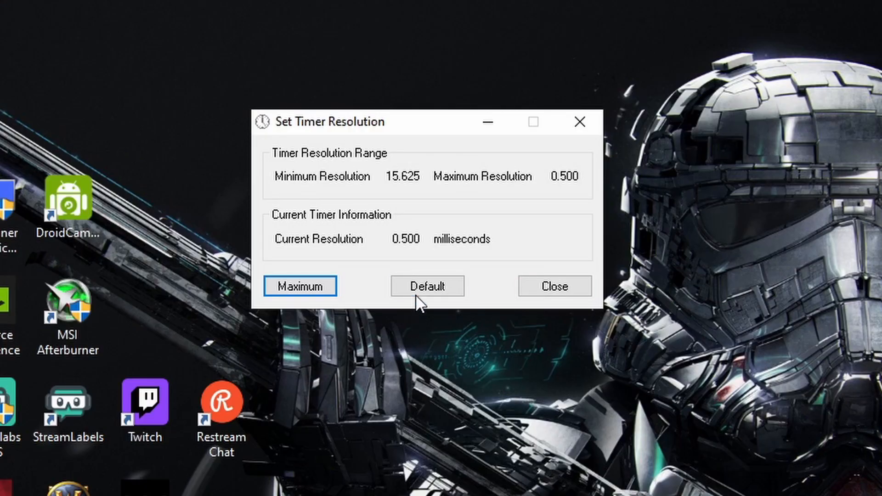
pyautogui.click(430, 181)
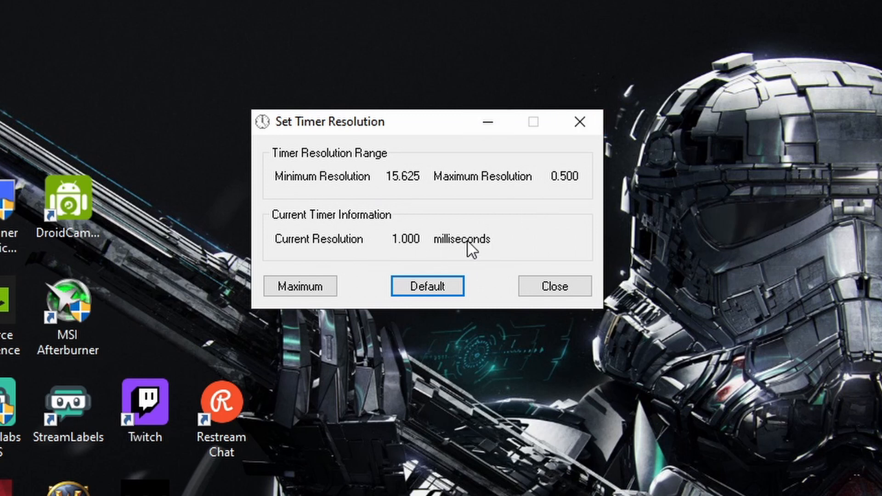
pyautogui.click(314, 288)
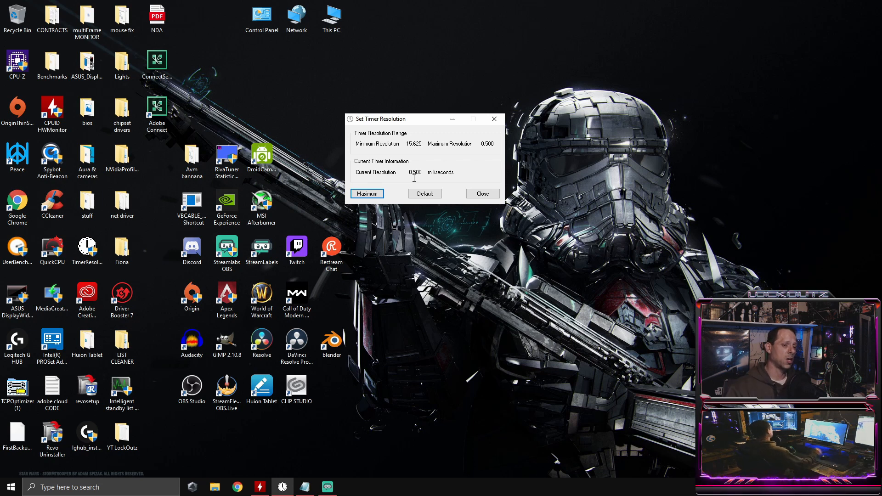
# Step: Highlight the current timer resolution value, reapply the maximum resolution, and minimize Set Timer Resolution
pyautogui.doubleClick(414, 173)
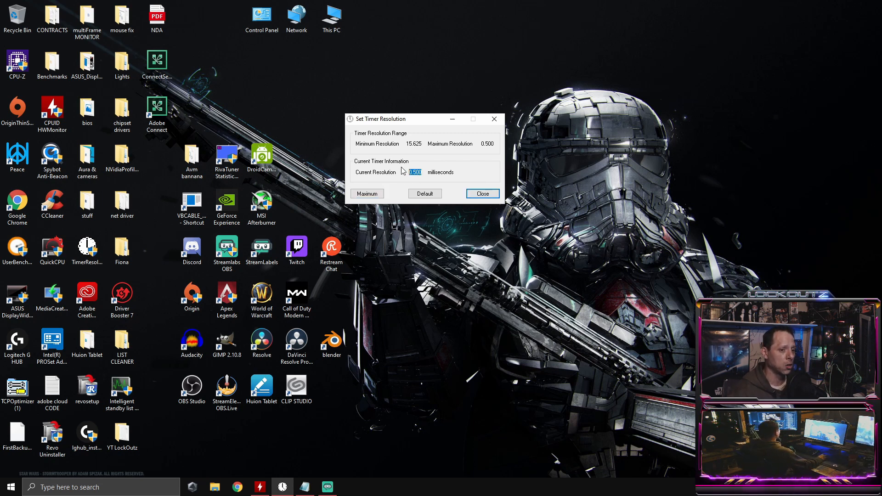
pyautogui.click(409, 171)
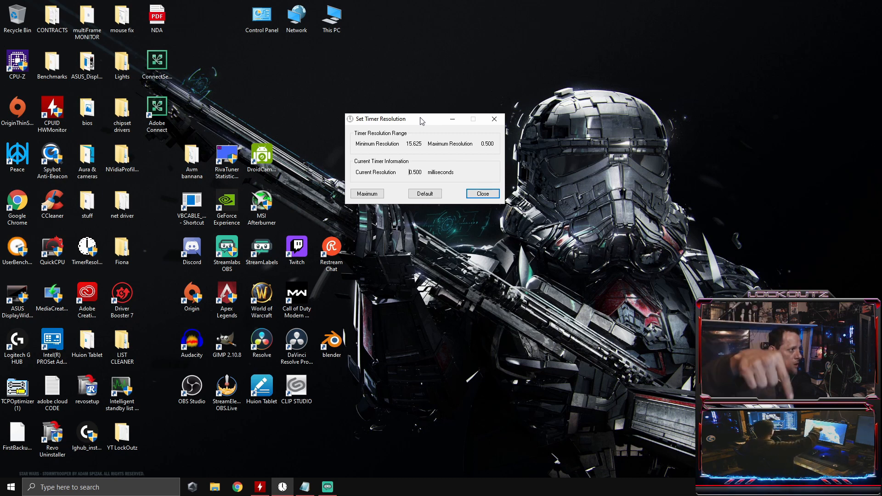
pyautogui.click(367, 194)
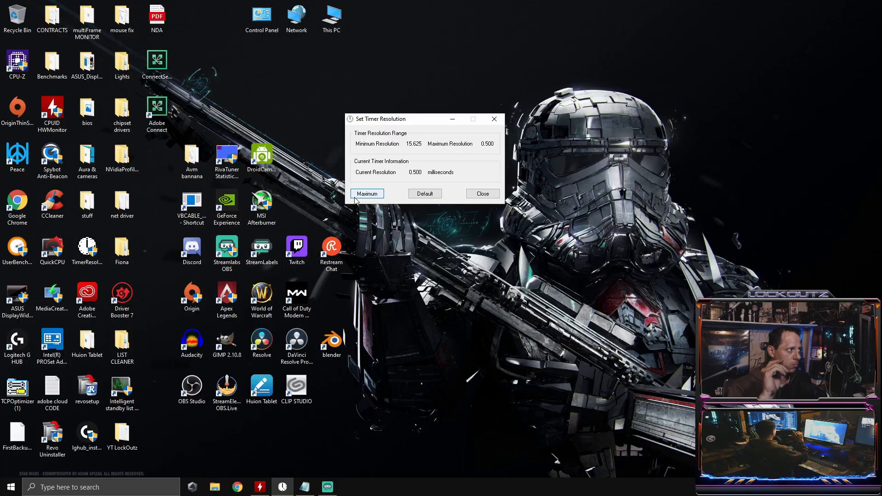
pyautogui.click(450, 120)
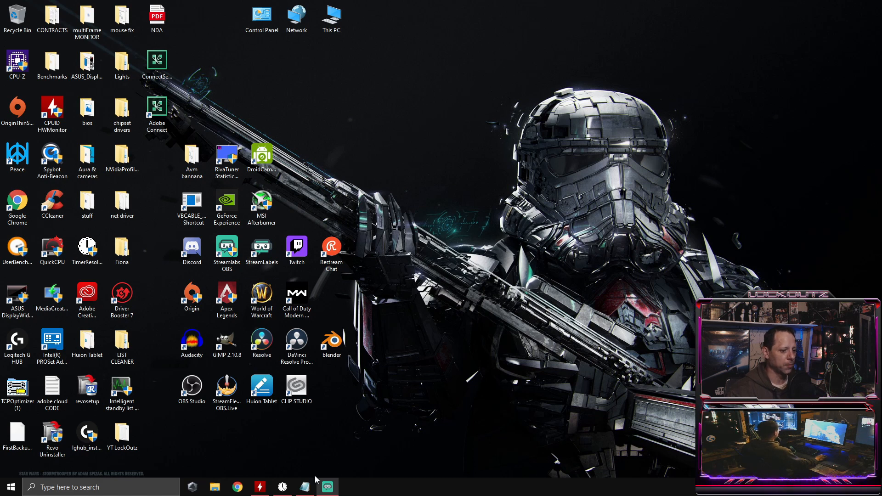
# Step: Open Intelligent standby list cleaner from the desktop and move its window toward the middle of the screen
pyautogui.click(130, 388)
pyautogui.doubleClick(130, 388)
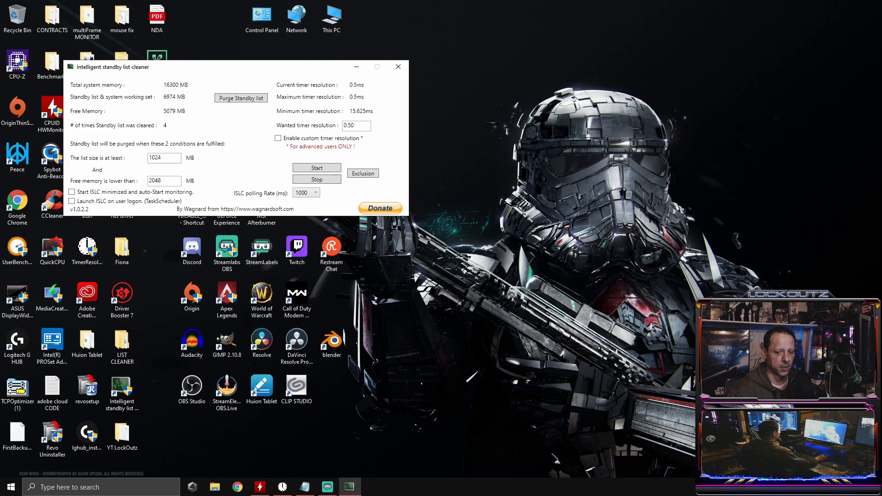
pyautogui.moveTo(242, 72); pyautogui.dragTo(447, 84)
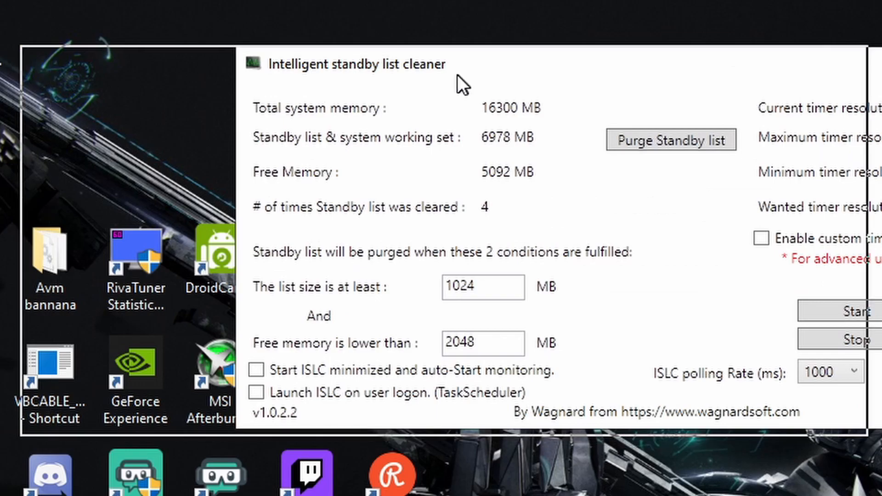
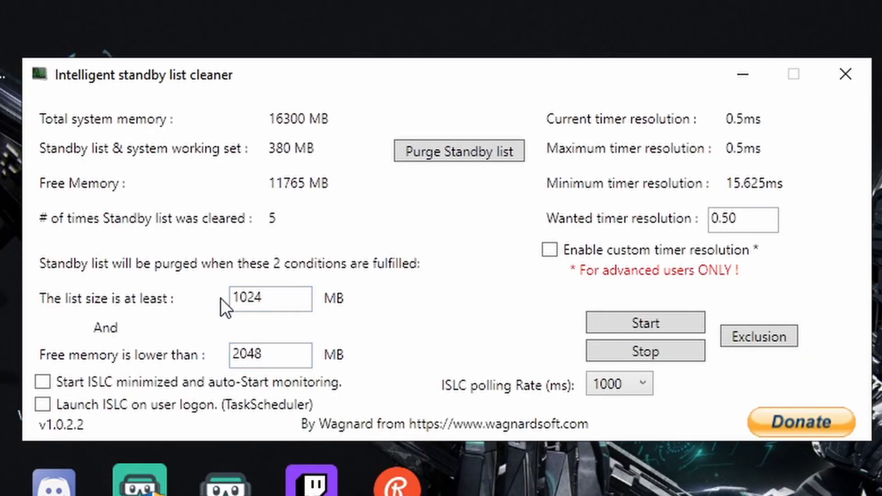
# Step: Inspect the minimum list size and free memory thresholds that trigger purging of the standby list
pyautogui.moveTo(277, 306); pyautogui.dragTo(174, 309)
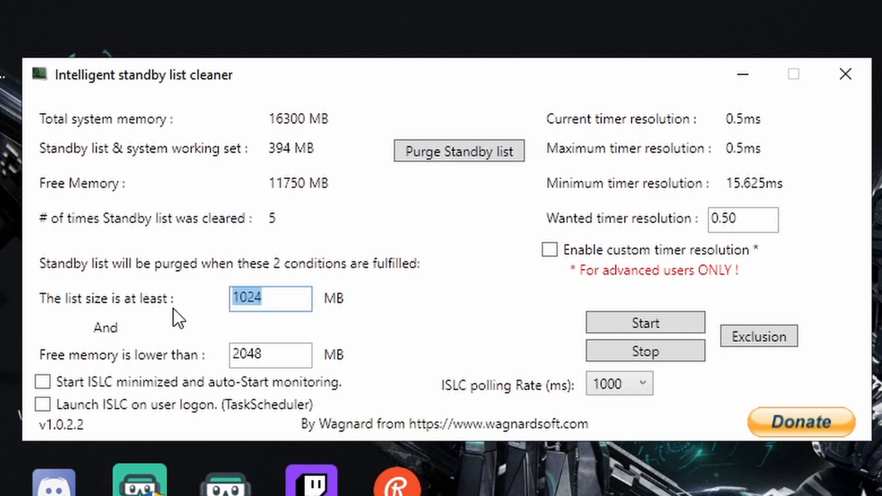
pyautogui.click(285, 306)
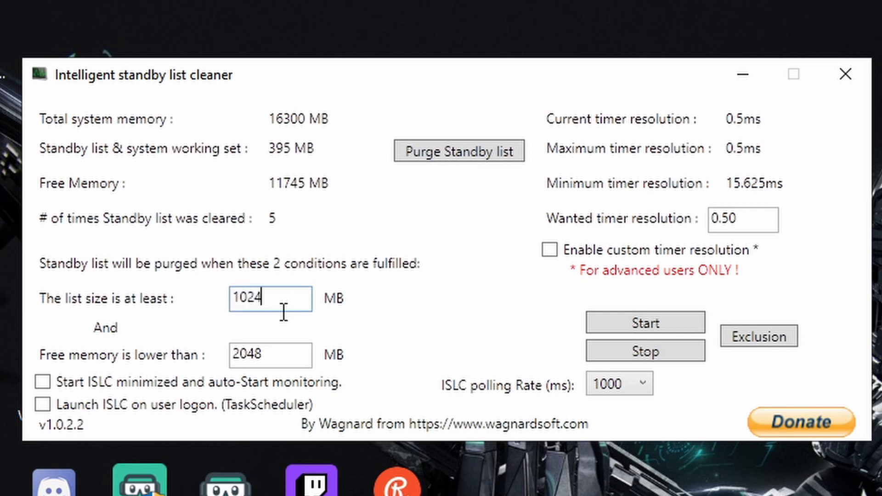
pyautogui.moveTo(283, 356); pyautogui.dragTo(230, 360)
pyautogui.click(279, 361)
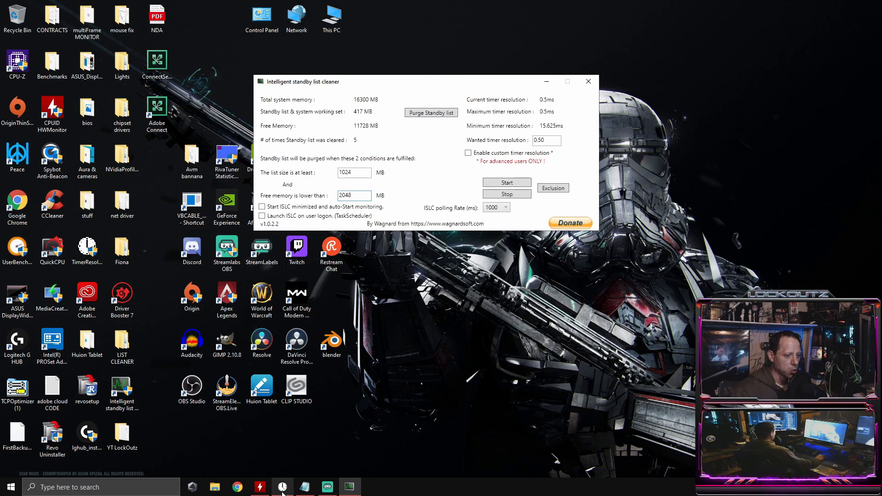
# Step: Compare the Set Timer Resolution readings with those in Intelligent standby list cleaner, and minimize both tools
pyautogui.click(283, 489)
pyautogui.moveTo(481, 121); pyautogui.dragTo(518, 294)
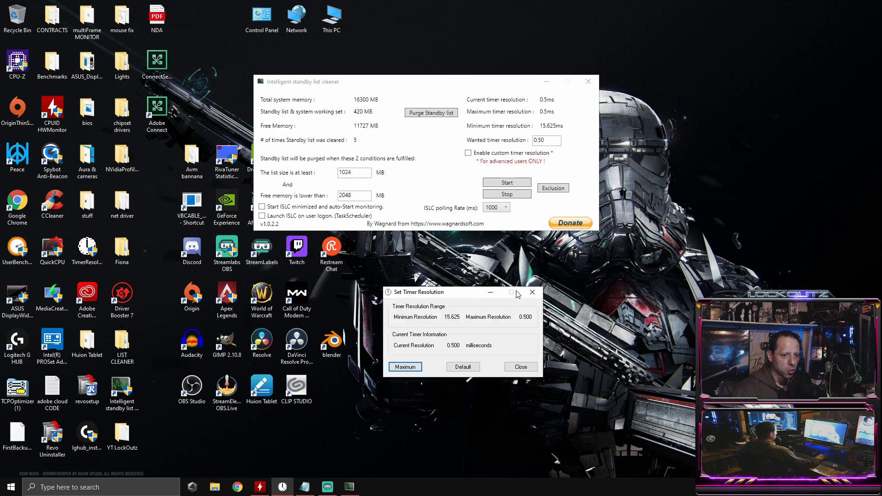
pyautogui.click(491, 292)
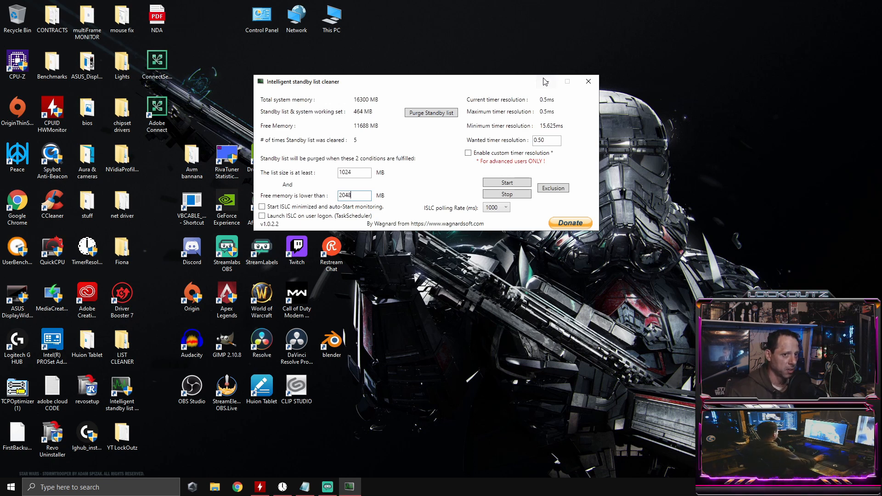
pyautogui.click(545, 82)
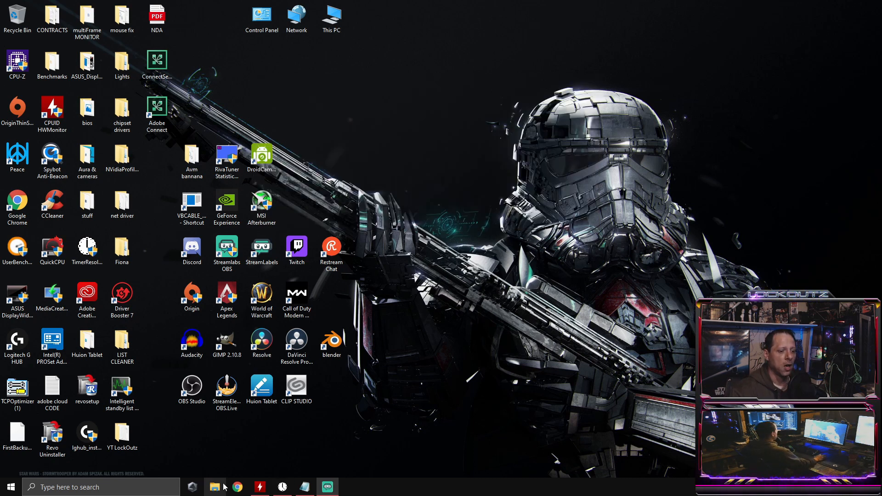
# Step: Consult the Notepad guide for the next tool, and bring the CPUID HWMonitor window into view on the desktop
pyautogui.click(304, 486)
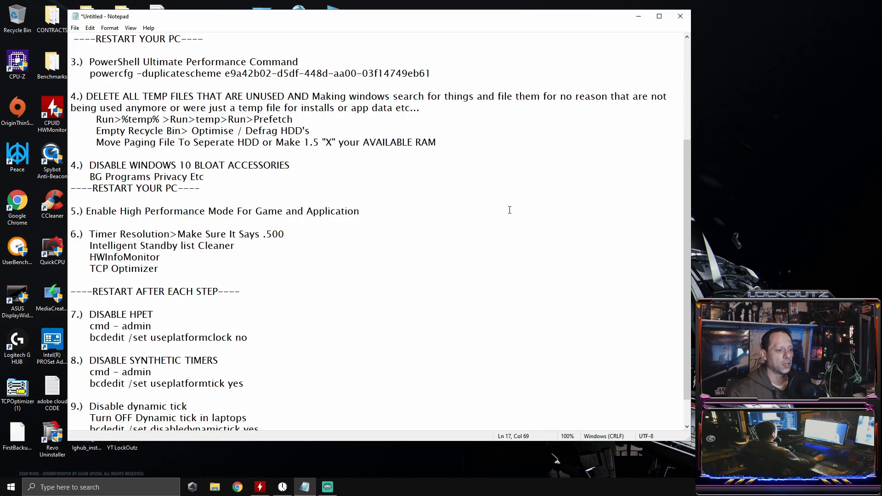
pyautogui.moveTo(393, 17); pyautogui.dragTo(482, 21)
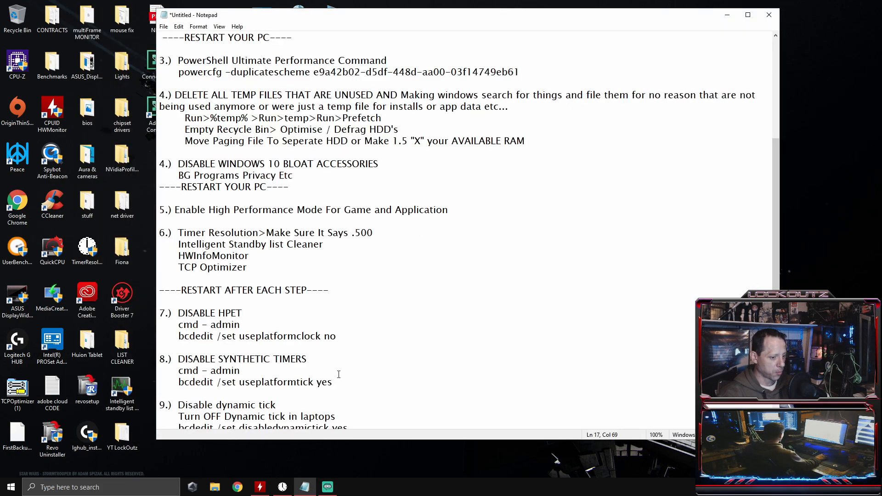
pyautogui.click(260, 487)
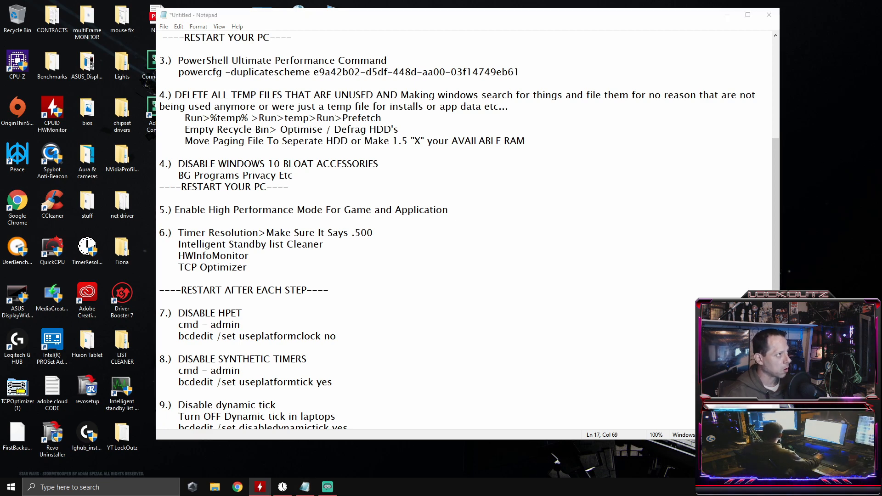
pyautogui.moveTo(0, 58); pyautogui.dragTo(158, 43)
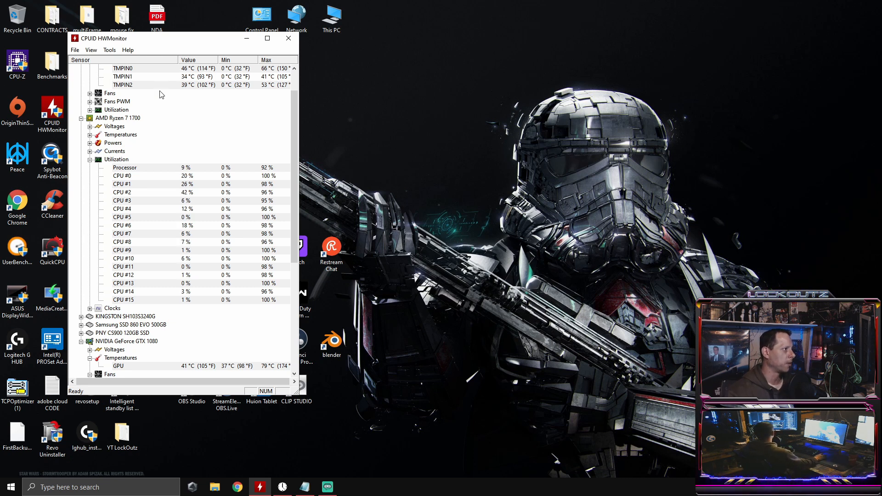
pyautogui.moveTo(168, 34); pyautogui.dragTo(290, 38)
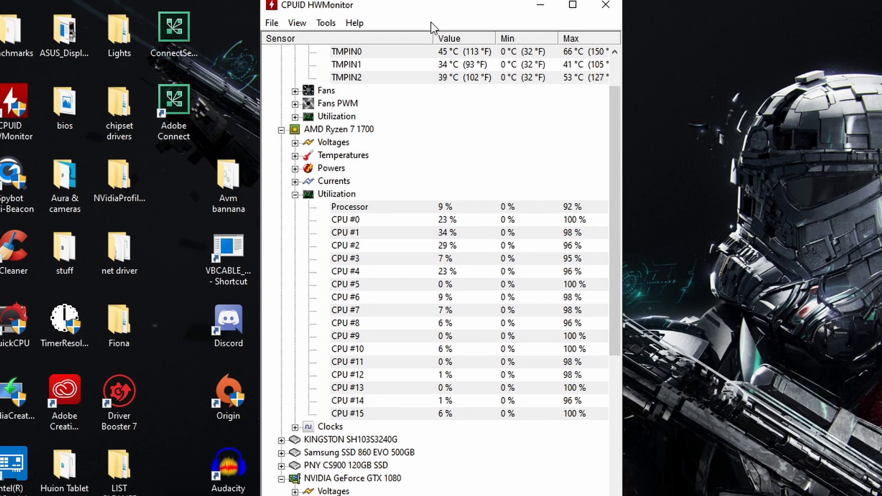
# Step: Examine the ASUSTeK motherboard's temperature, fan and system memory utilization readings in HWMonitor
pyautogui.scroll(2, 471, 93)
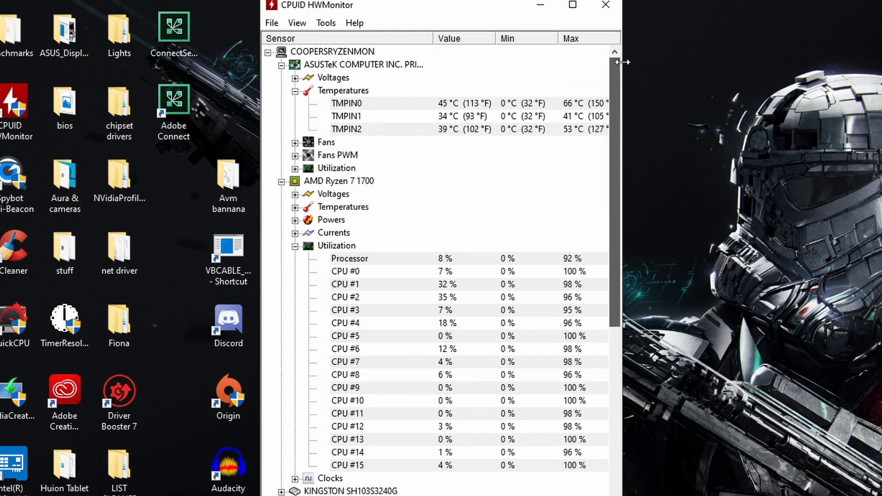
pyautogui.moveTo(617, 81); pyautogui.dragTo(612, 115)
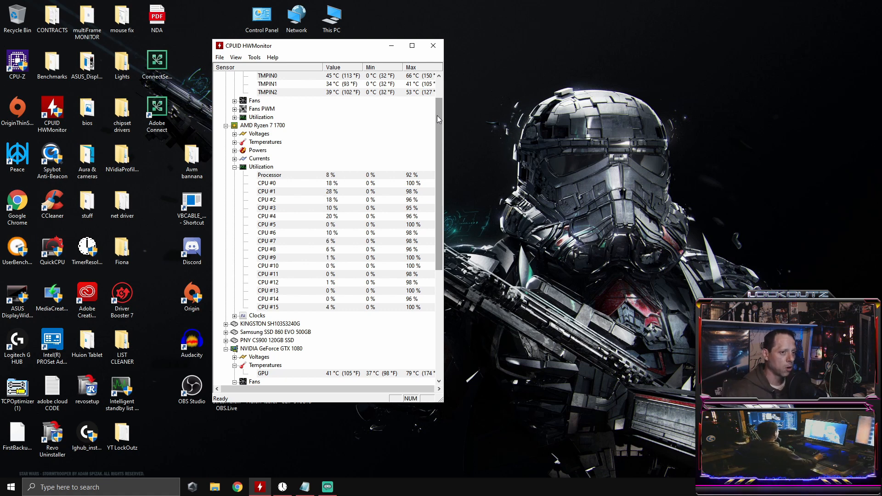
pyautogui.moveTo(438, 142); pyautogui.dragTo(437, 123)
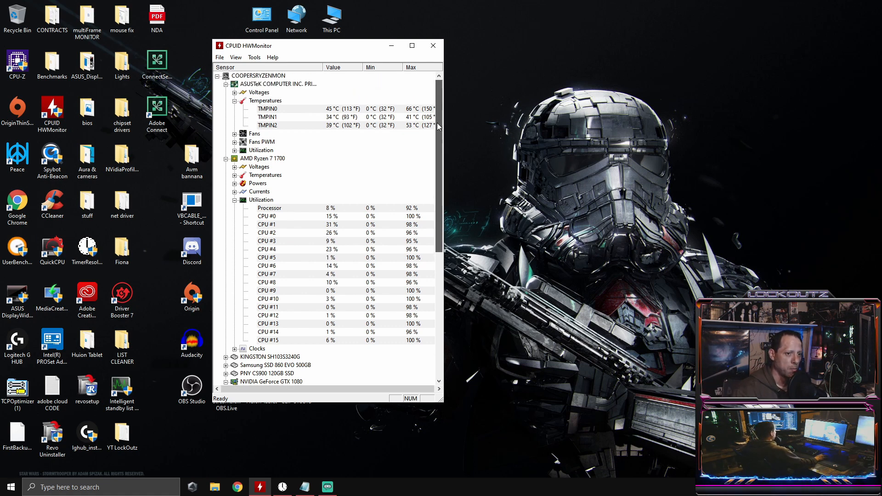
pyautogui.click(325, 108)
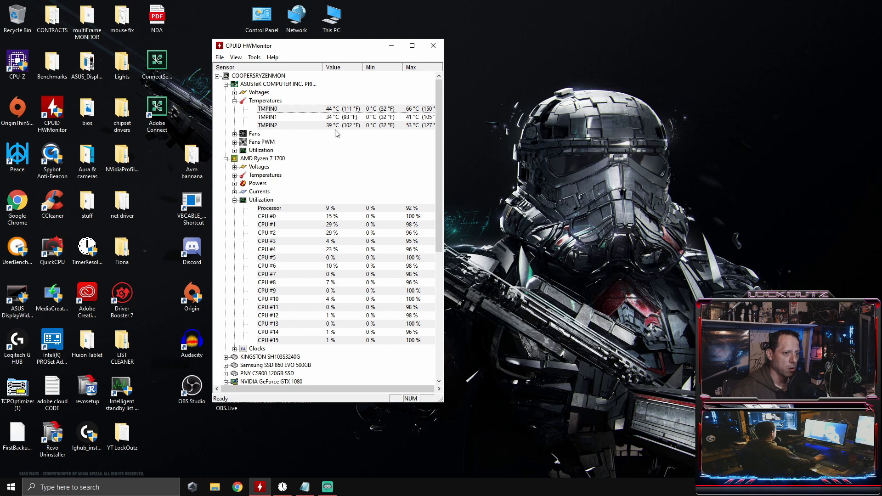
pyautogui.click(234, 133)
pyautogui.click(234, 134)
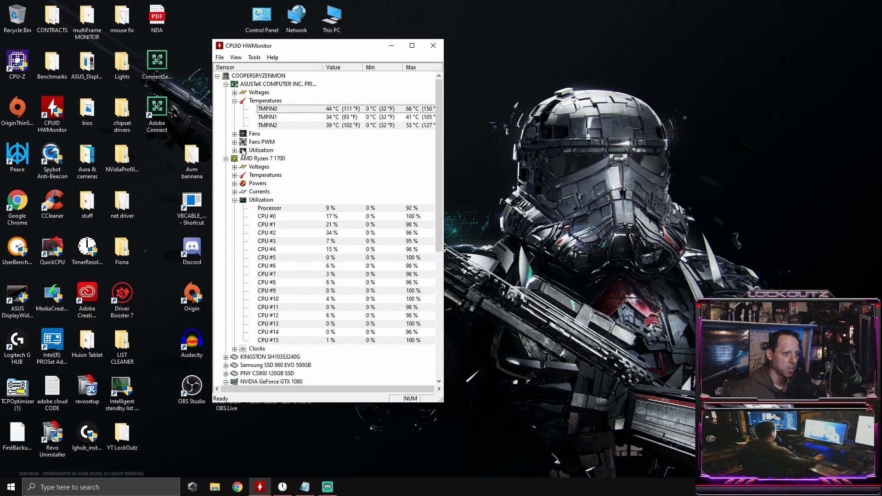
pyautogui.click(234, 151)
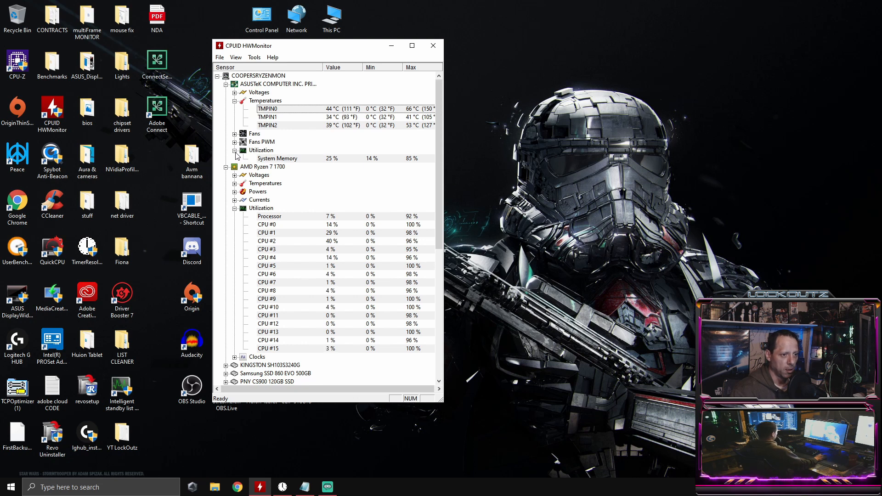
pyautogui.click(234, 151)
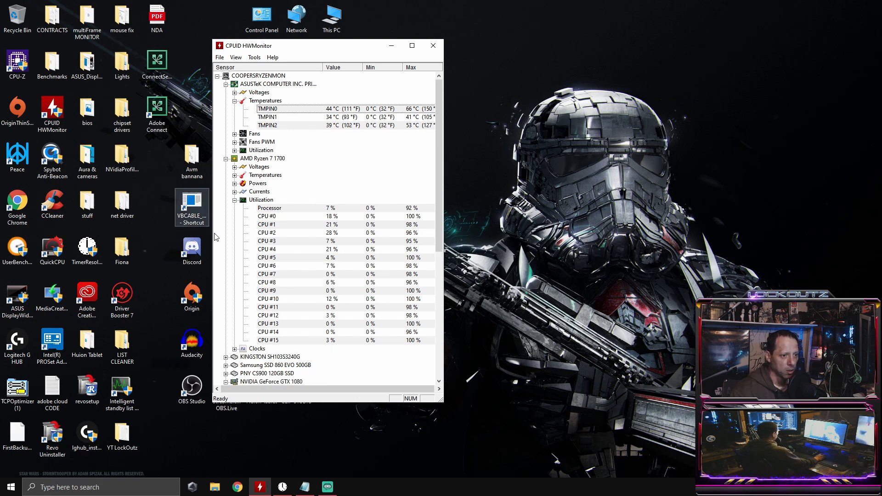
# Step: Examine the AMD Ryzen 7 1700's core clock readings and collapse the Clocks group
pyautogui.scroll(-4, 439, 174)
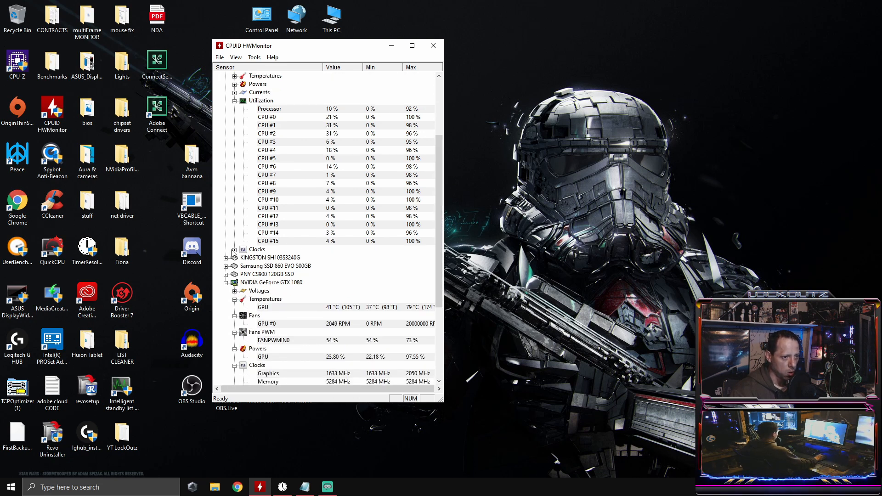
pyautogui.click(234, 249)
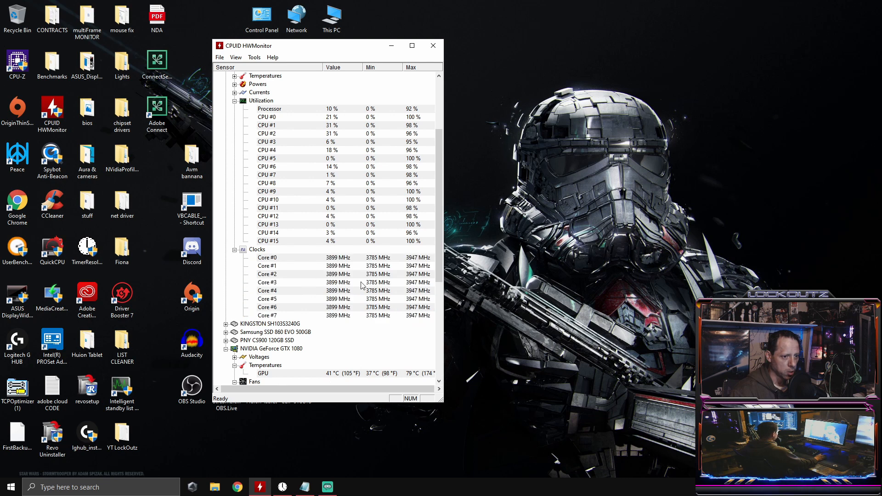
pyautogui.click(234, 251)
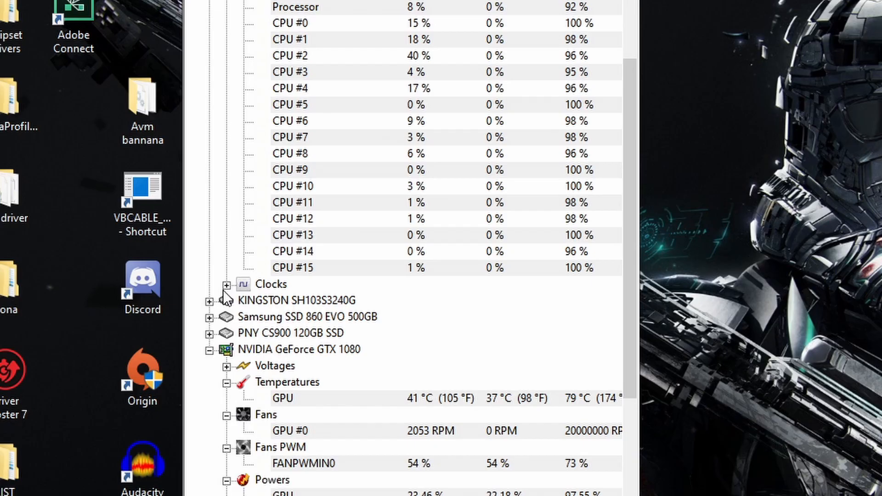
pyautogui.click(226, 286)
pyautogui.click(227, 286)
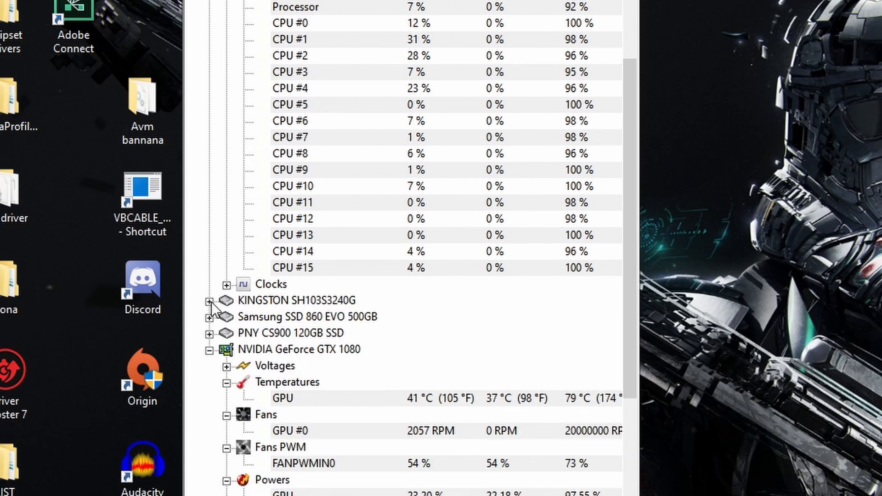
# Step: Examine the readings of the KINGSTON, Samsung and PNY drives in turn, collapsing each drive's group after viewing it
pyautogui.click(209, 302)
pyautogui.click(210, 301)
pyautogui.click(209, 318)
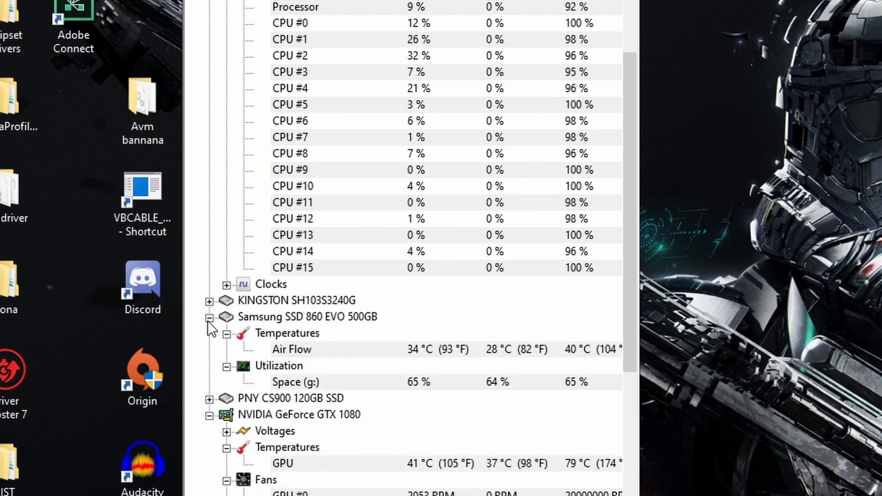
pyautogui.click(209, 319)
pyautogui.click(209, 335)
pyautogui.click(210, 335)
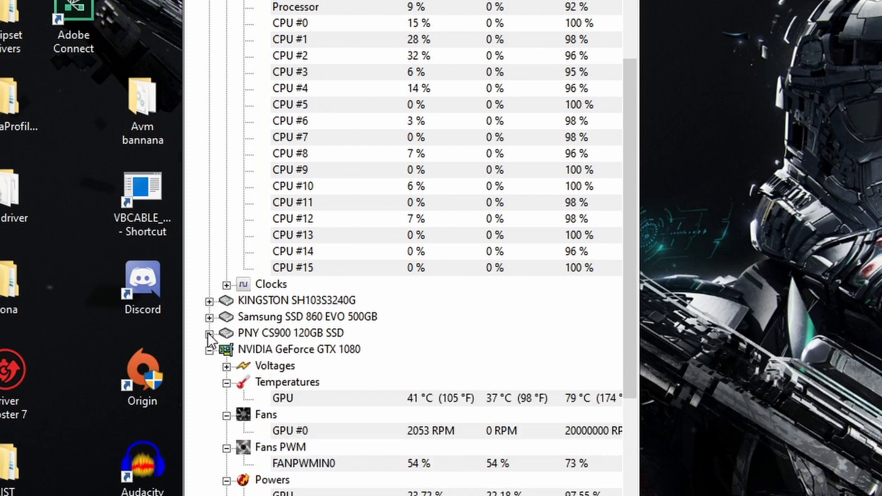
# Step: Examine the NVIDIA GeForce GTX 1080's temperature, fan, clock and utilization readings, and dismiss the HWMonitor window
pyautogui.moveTo(628, 237); pyautogui.dragTo(635, 439)
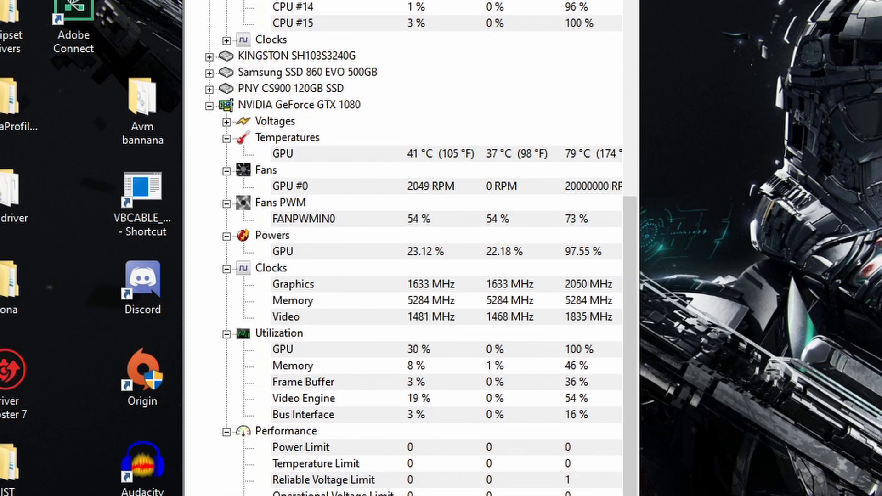
pyautogui.moveTo(627, 296); pyautogui.dragTo(629, 81)
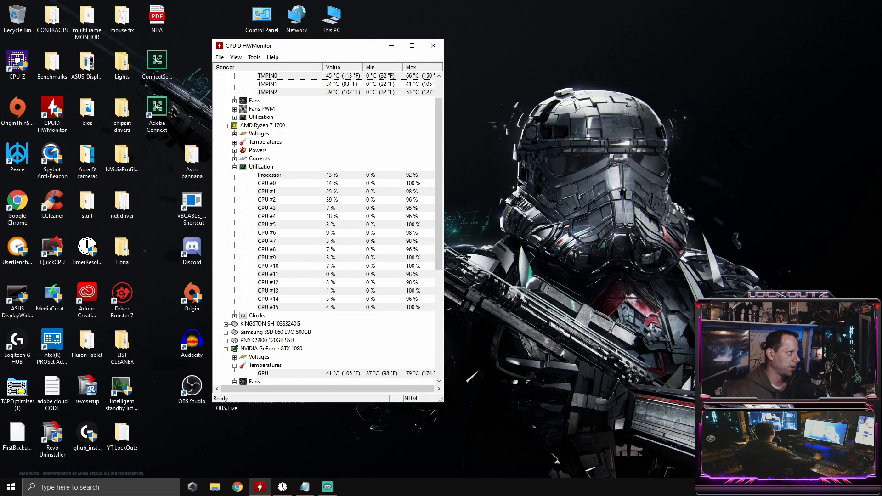
pyautogui.hotkey('alt', 'F4')
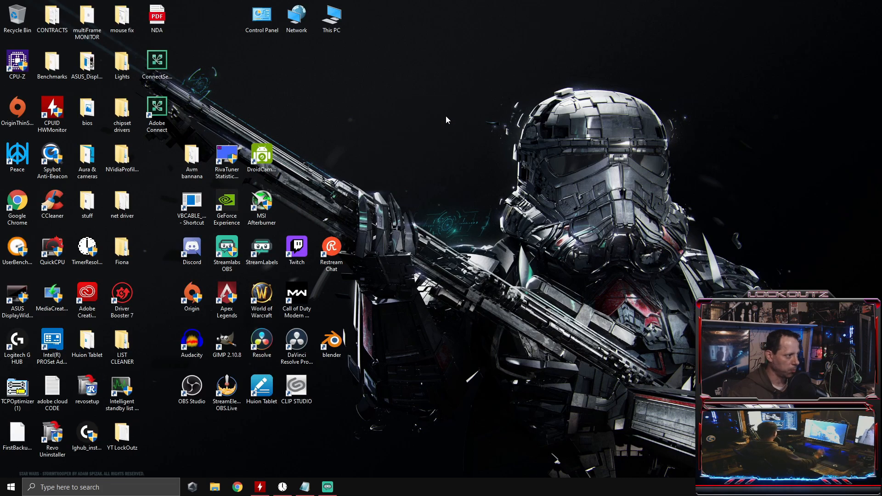
# Step: Consult the Notepad guide for the next tool, open TCP Optimizer past its permissions warning, and minimize Notepad
pyautogui.click(305, 487)
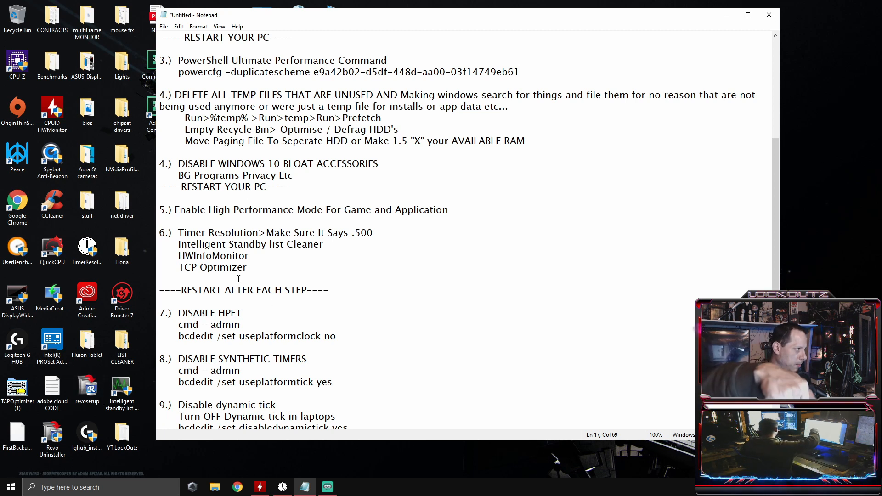
pyautogui.click(19, 393)
pyautogui.doubleClick(19, 393)
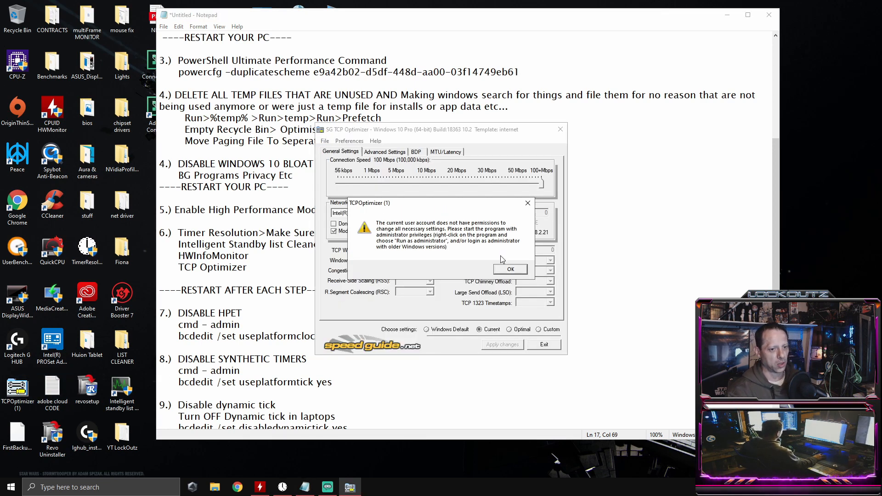
pyautogui.click(528, 202)
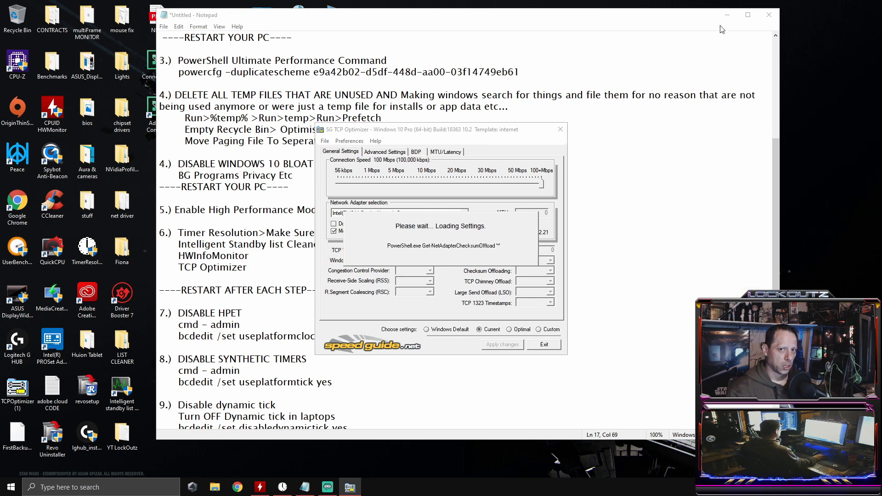
pyautogui.click(727, 15)
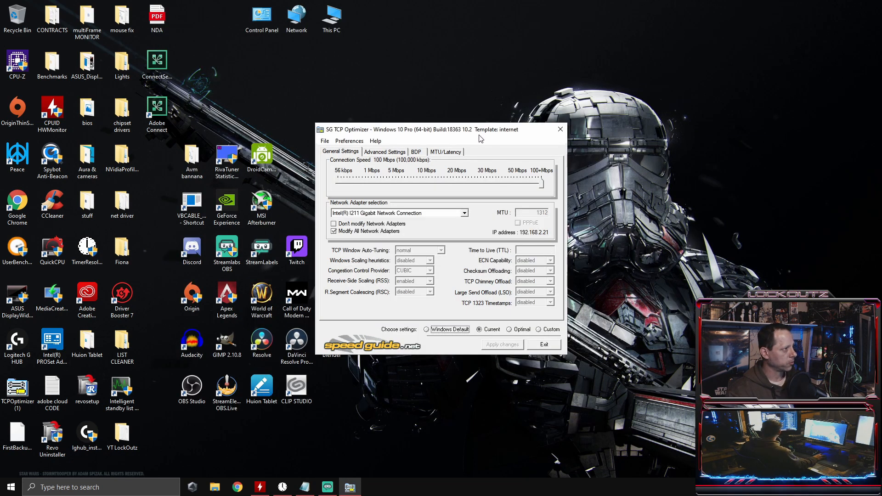
pyautogui.moveTo(481, 136); pyautogui.dragTo(425, 70)
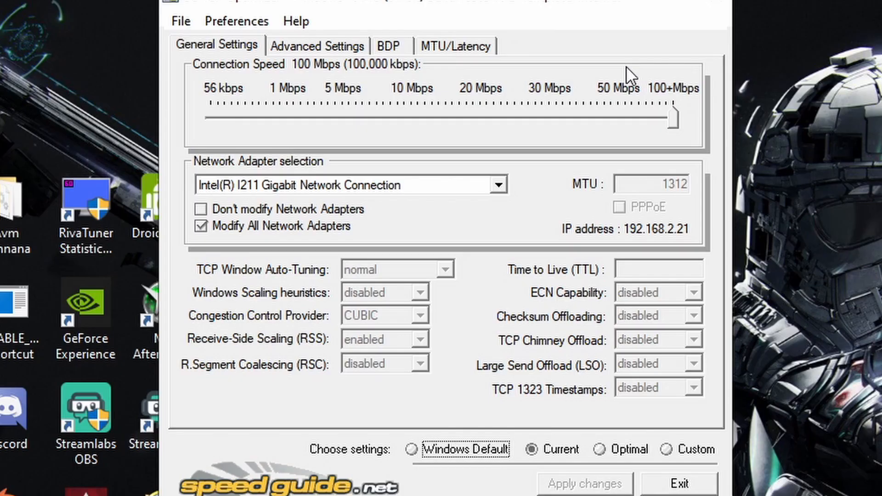
pyautogui.moveTo(458, 11); pyautogui.dragTo(533, 11)
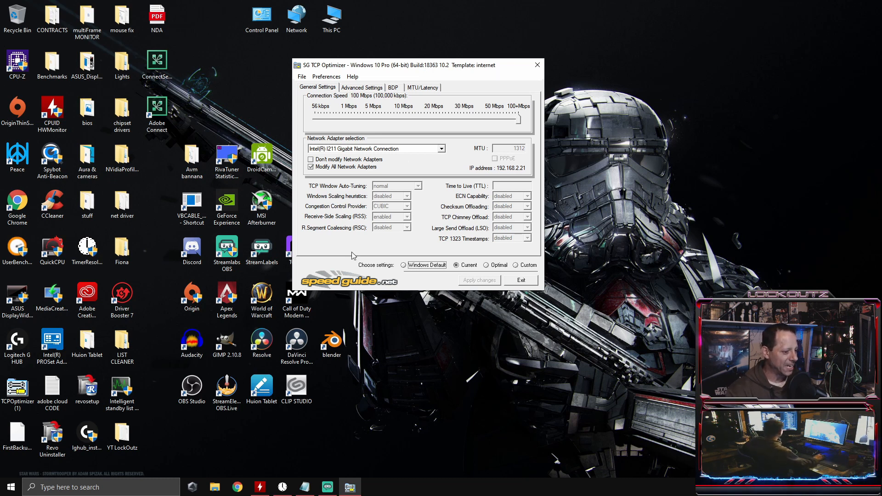
# Step: Find Command Prompt through Windows search with "cmd" and run it as administrator
pyautogui.click(100, 488)
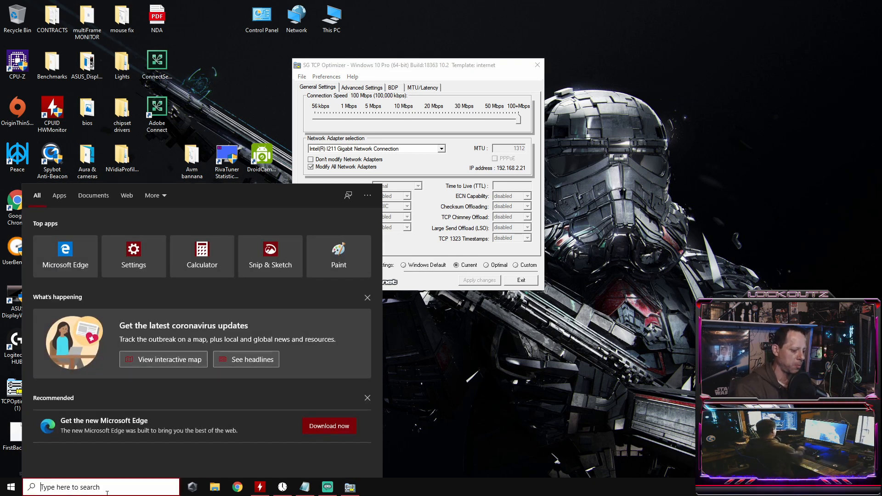
pyautogui.write('cmd')
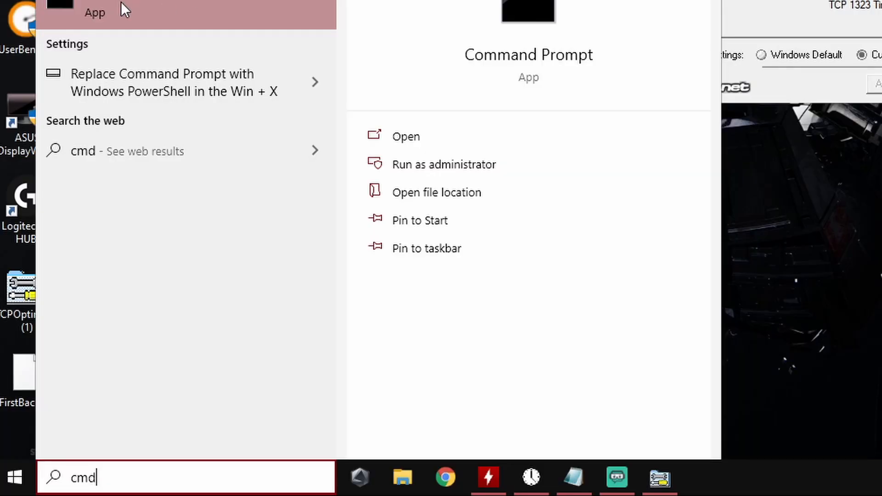
pyautogui.rightClick(67, 240)
pyautogui.click(98, 249)
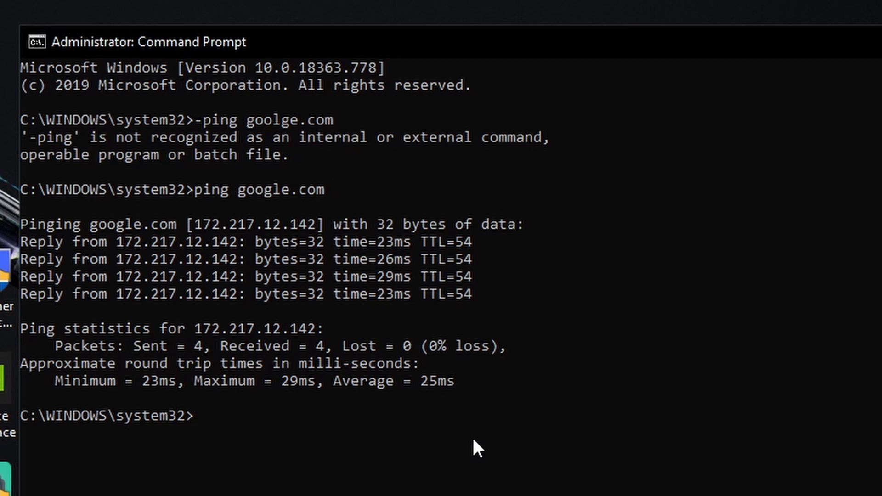
# Step: Ping google.com to measure the connection latency, and minimize the Command Prompt
pyautogui.write('ping google.com')
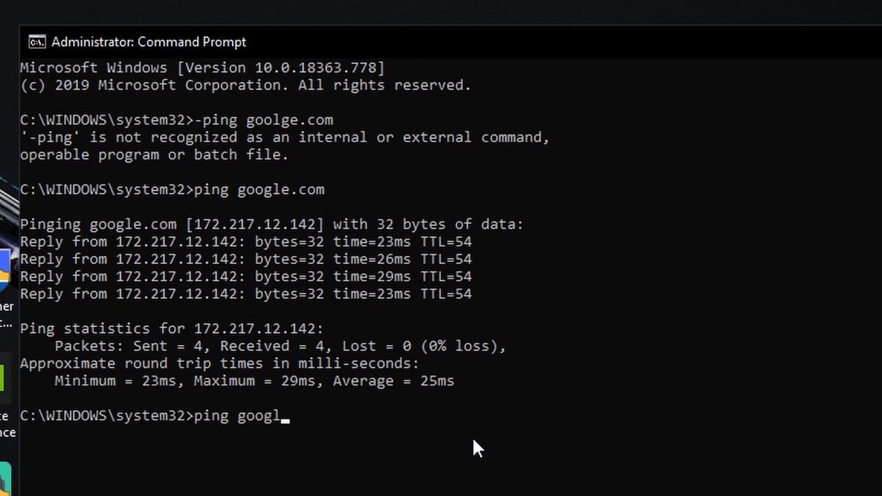
pyautogui.press('Return')
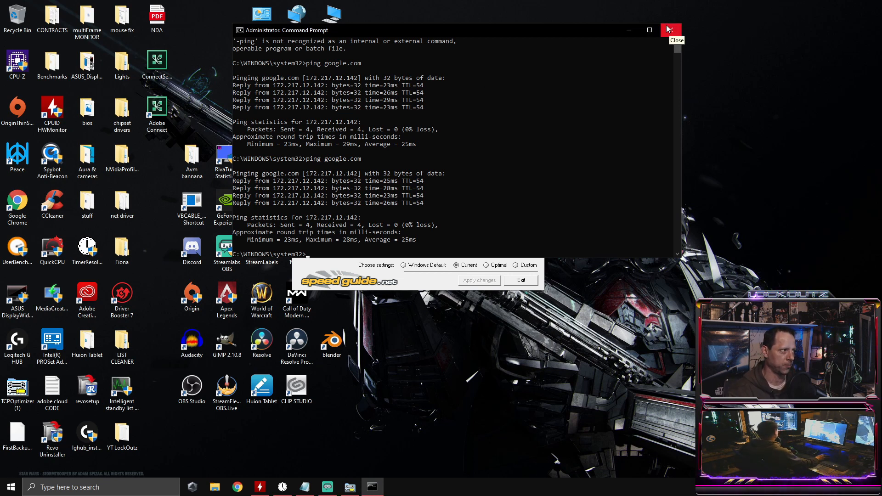
pyautogui.moveTo(512, 29); pyautogui.dragTo(490, 40)
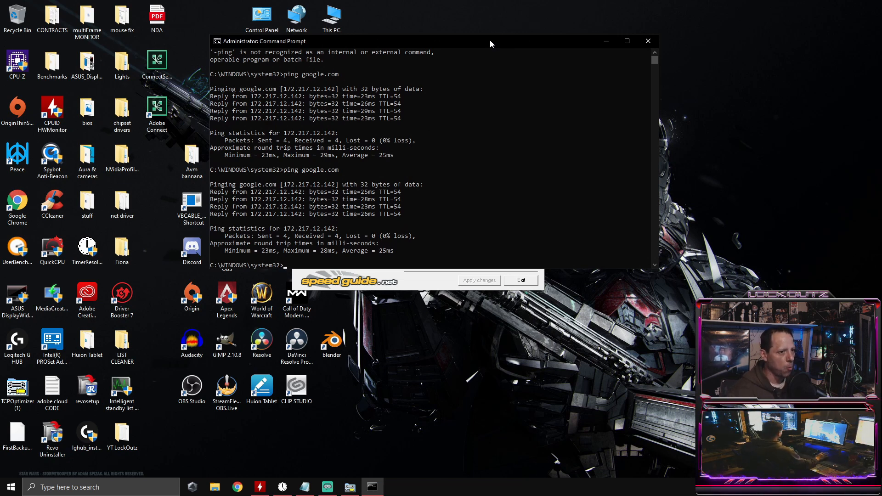
pyautogui.click(606, 41)
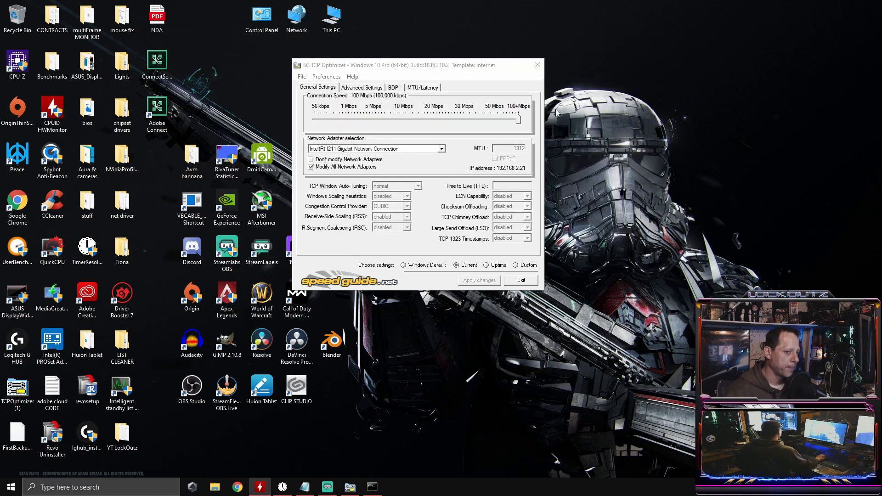
# Step: Review TCP Optimizer's Advanced Settings, BDP and MTU/Latency pages, and return to General Settings
pyautogui.click(427, 69)
pyautogui.moveTo(428, 69); pyautogui.dragTo(446, 70)
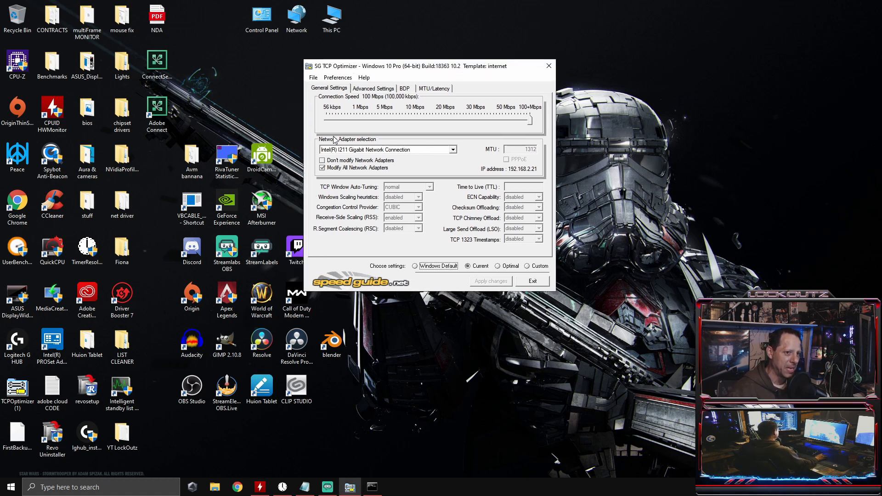
pyautogui.click(358, 88)
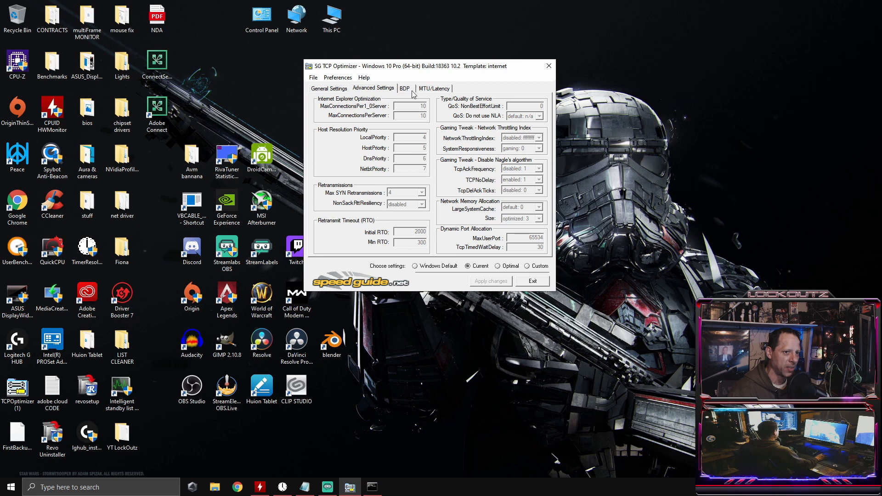
pyautogui.click(404, 88)
pyautogui.click(431, 89)
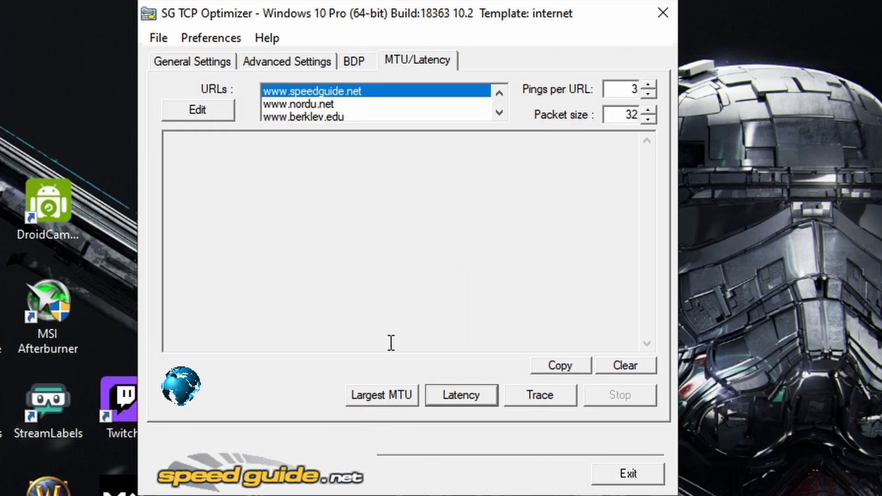
pyautogui.click(209, 65)
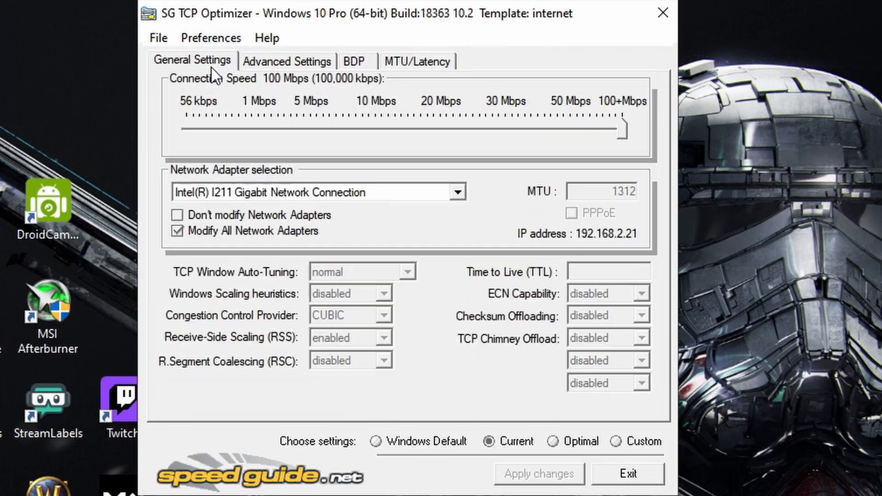
pyautogui.click(422, 60)
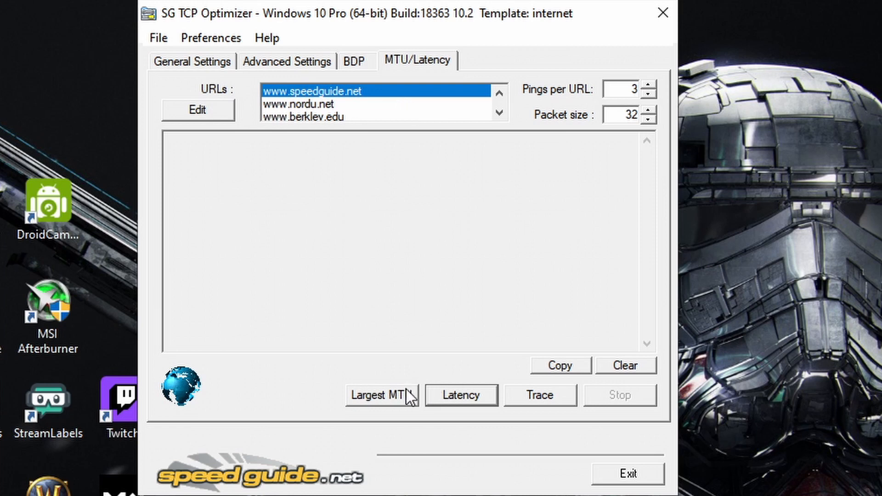
pyautogui.click(371, 396)
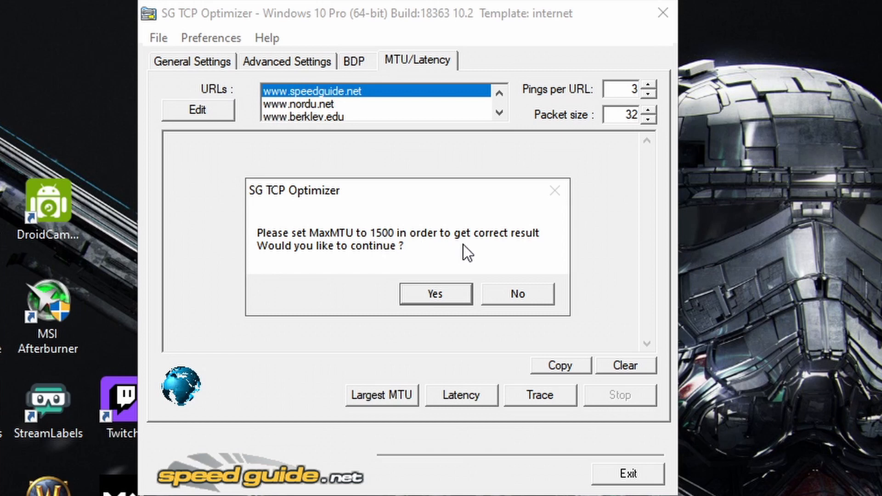
pyautogui.click(435, 295)
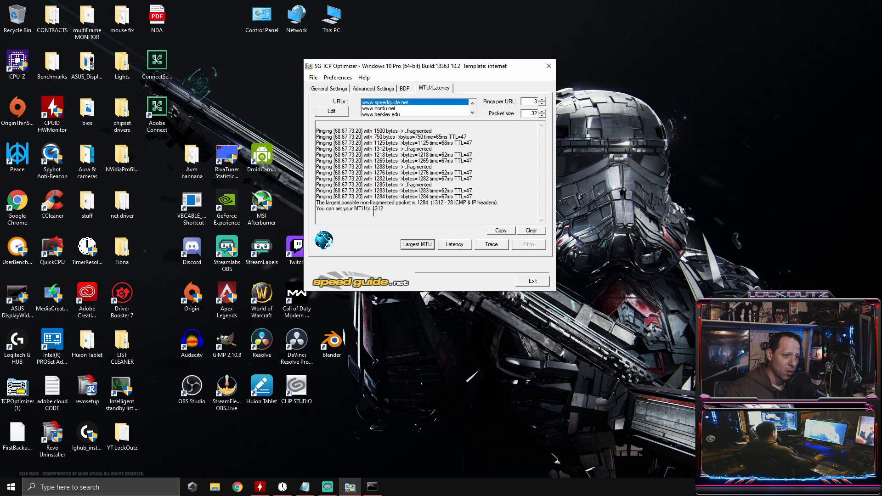
pyautogui.moveTo(322, 209); pyautogui.dragTo(393, 211)
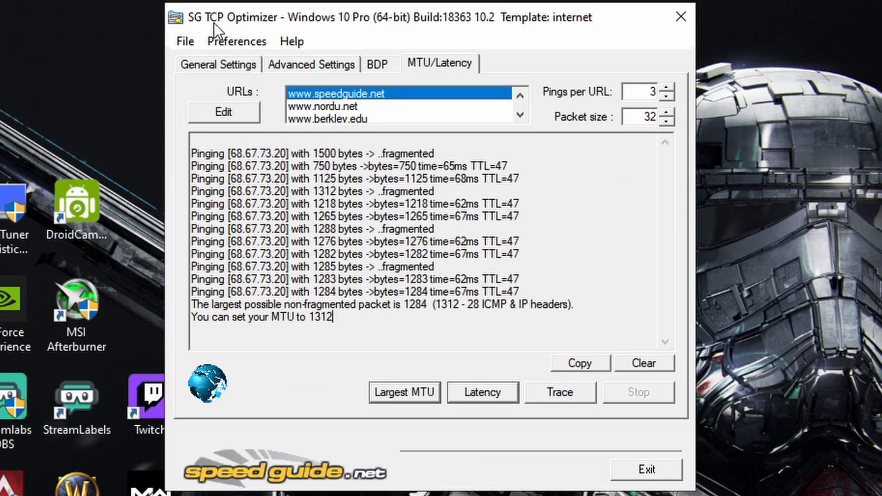
# Step: Switch TCP Optimizer to Custom settings with TCP Window Auto-Tuning at normal, and compare the MTU field with the test's recommendation
pyautogui.click(329, 89)
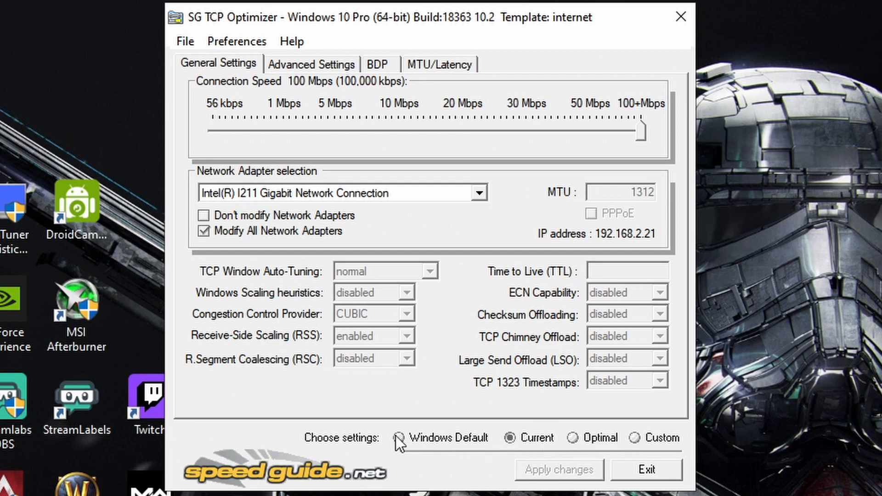
pyautogui.click(635, 440)
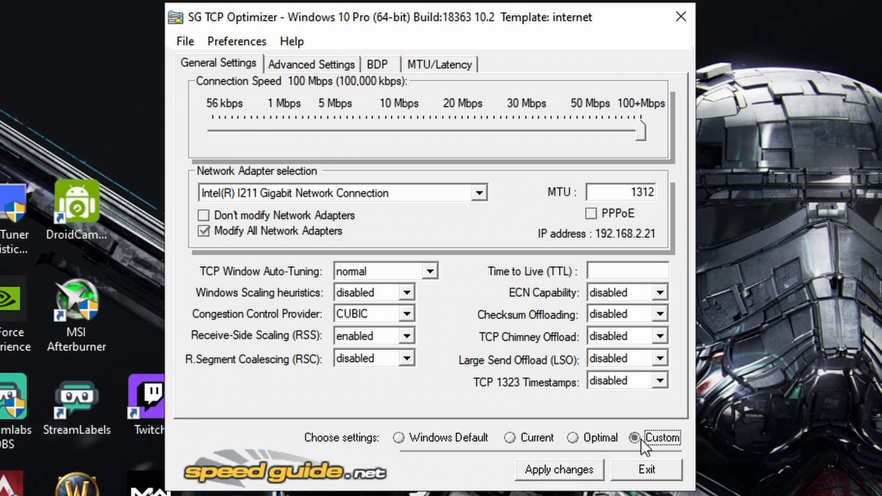
pyautogui.click(409, 271)
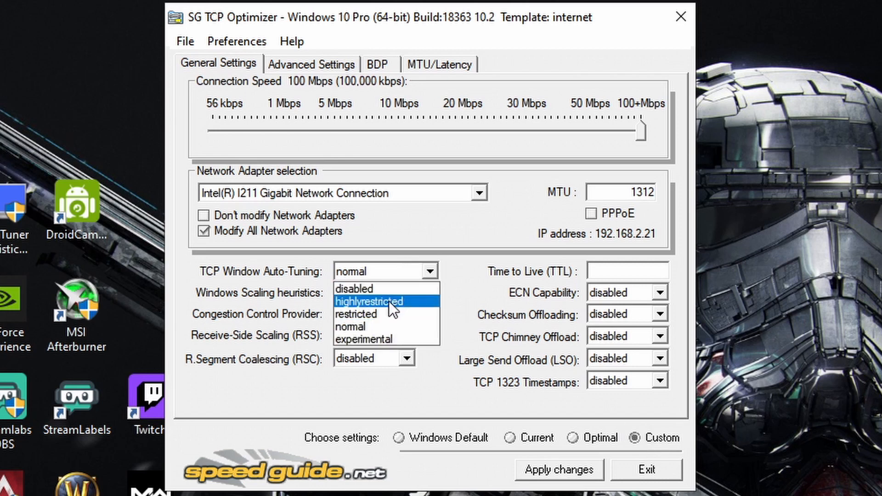
pyautogui.click(388, 326)
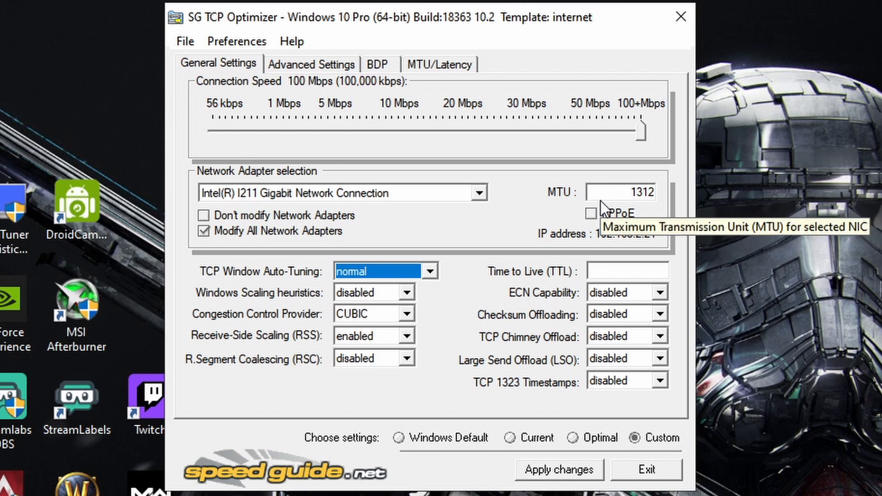
pyautogui.click(456, 63)
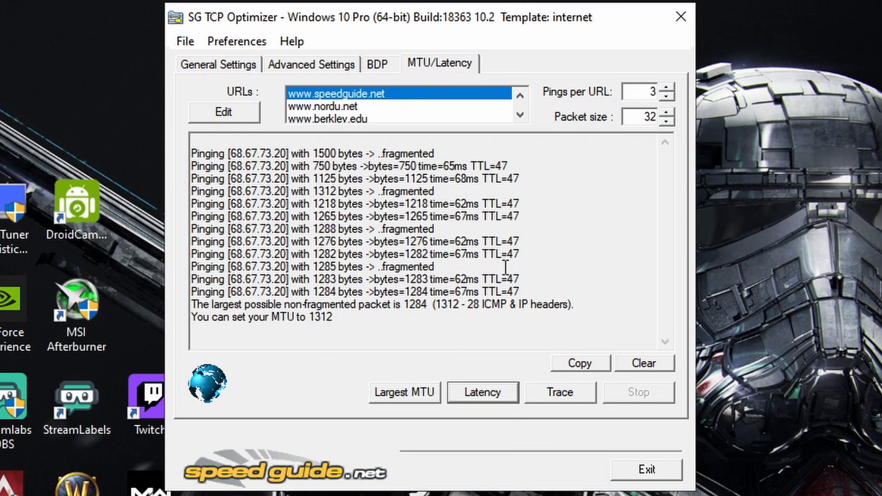
pyautogui.click(215, 65)
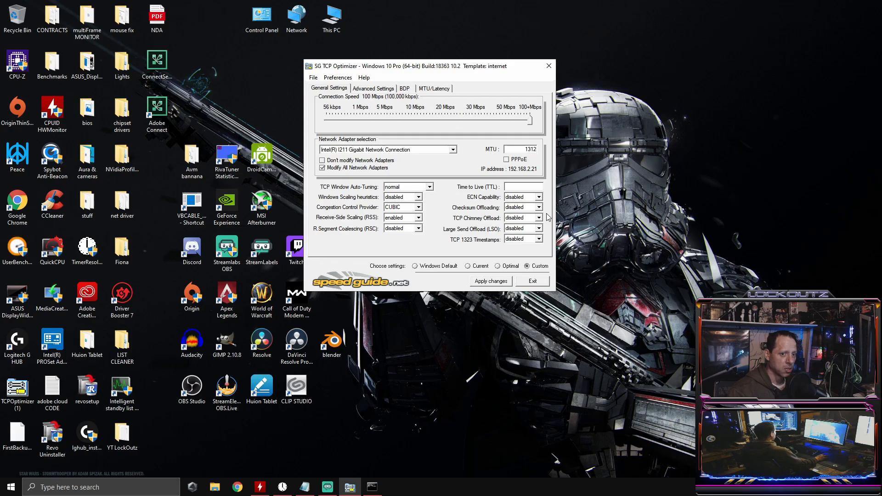
# Step: Close TCP Optimizer without applying the custom settings and return to the desktop
pyautogui.click(548, 66)
pyautogui.rightClick(420, 148)
pyautogui.click(393, 176)
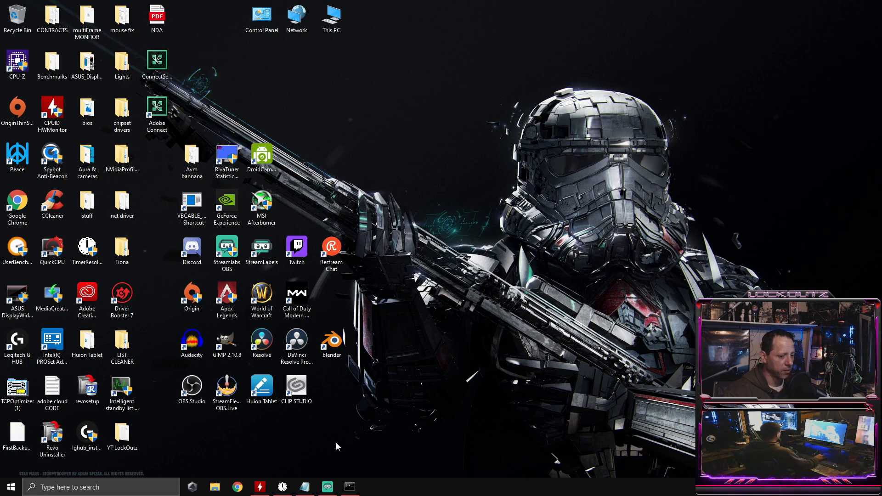
# Step: Bring up the tuning notes in Notepad and open Command Prompt as administrator for the DISABLE HPET step
pyautogui.click(305, 487)
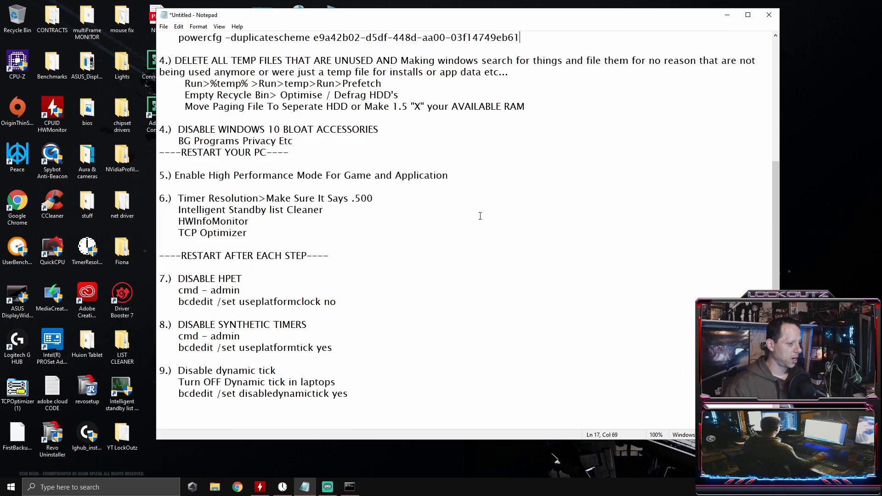
pyautogui.click(108, 486)
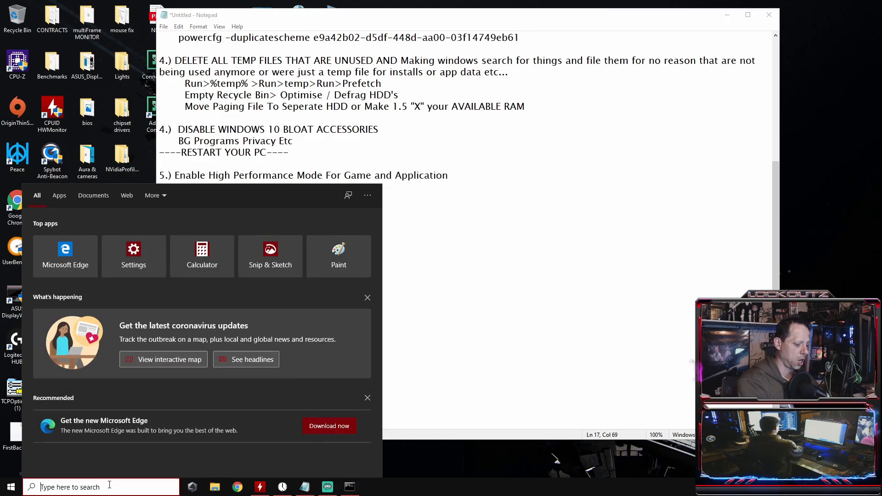
pyautogui.write('run')
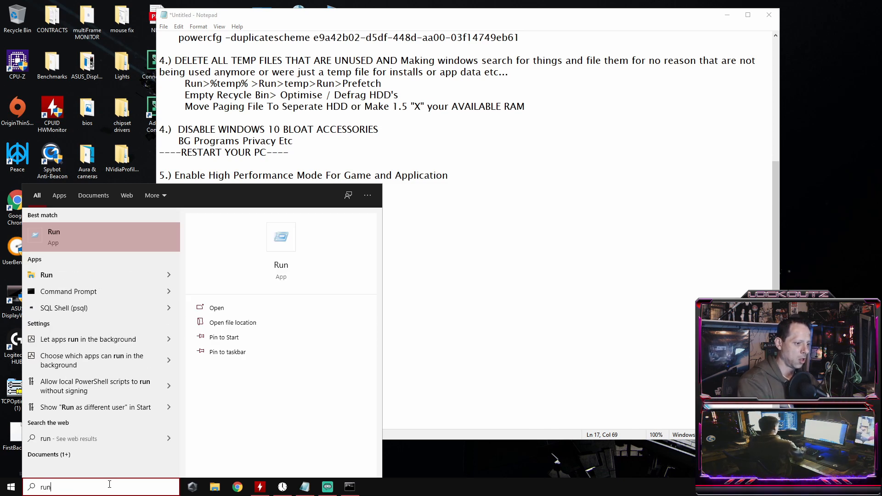
pyautogui.press('BackSpace')
pyautogui.press('BackSpace')
pyautogui.press('BackSpace')
pyautogui.write('cmd')
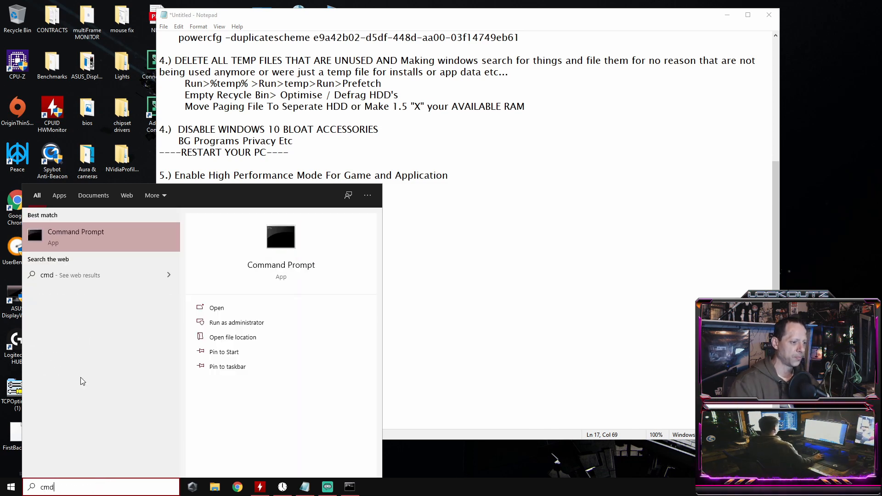
pyautogui.rightClick(79, 236)
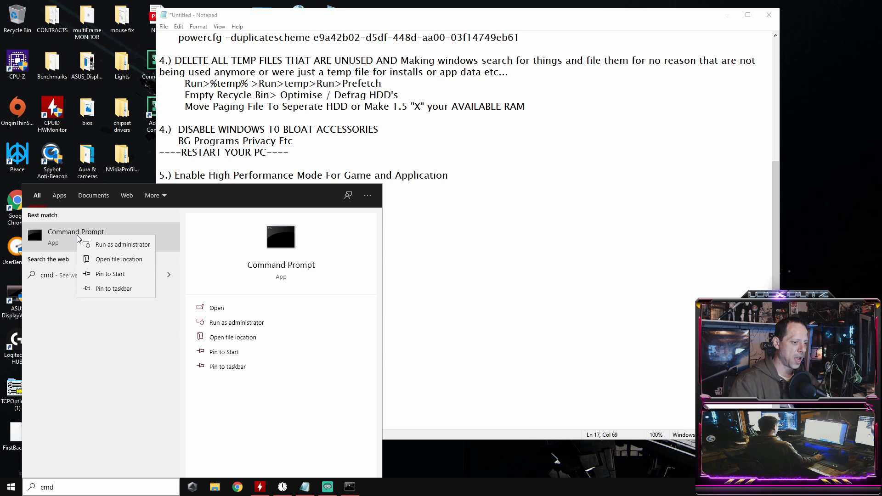
pyautogui.click(107, 245)
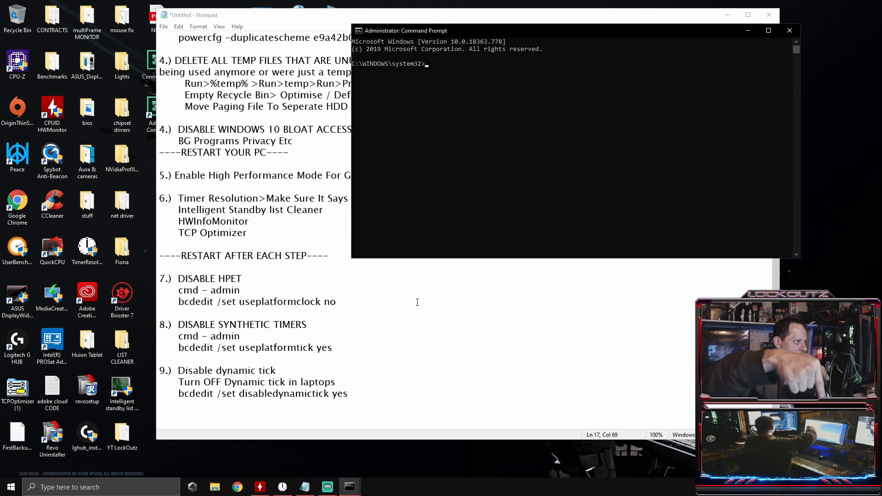
# Step: Go over the DISABLE HPET entry in the notes and select its command "bcdedit /set useplatformclock no"
pyautogui.click(195, 283)
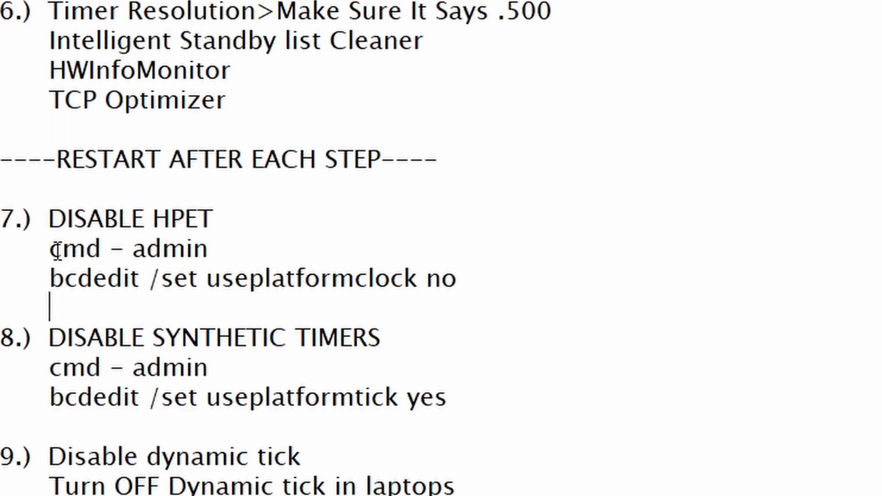
pyautogui.moveTo(178, 290); pyautogui.dragTo(209, 292)
pyautogui.moveTo(127, 252); pyautogui.dragTo(173, 252)
pyautogui.click(209, 248)
pyautogui.moveTo(459, 279); pyautogui.dragTo(48, 279)
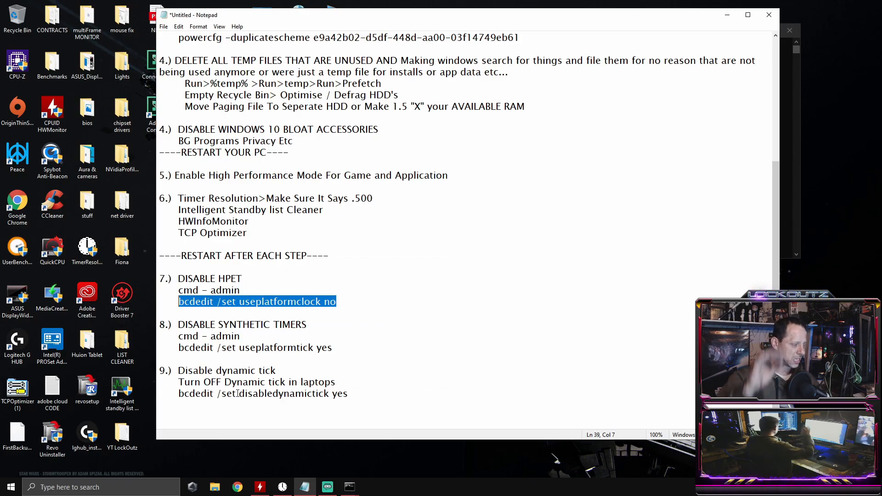
# Step: Switch to the administrator Command Prompt and paste the clipboard's "powercfg -duplicatescheme e9a42b02-d5df-448d-aa00-03f14749eb61" command without running it
pyautogui.click(350, 487)
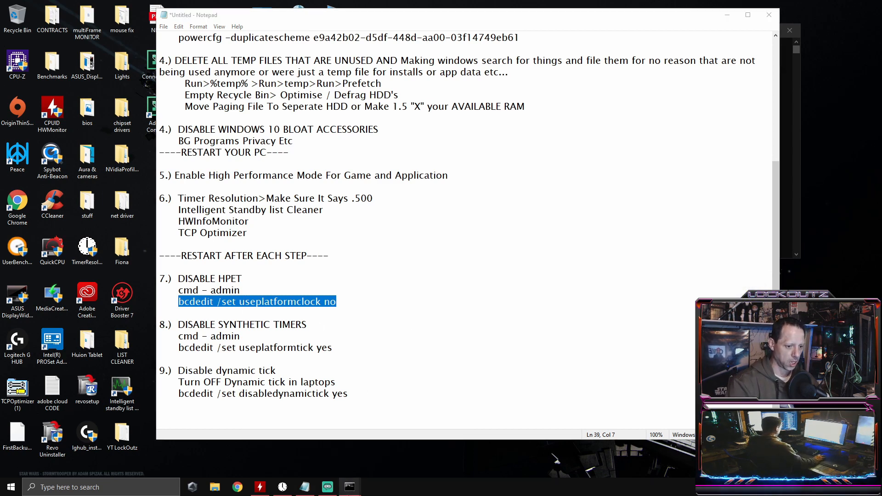
pyautogui.moveTo(359, 490)
pyautogui.click(389, 436)
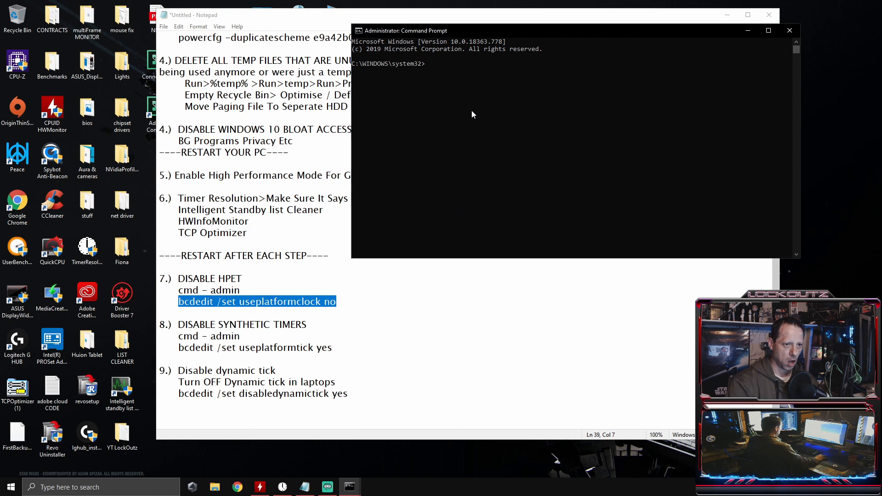
pyautogui.rightClick(442, 67)
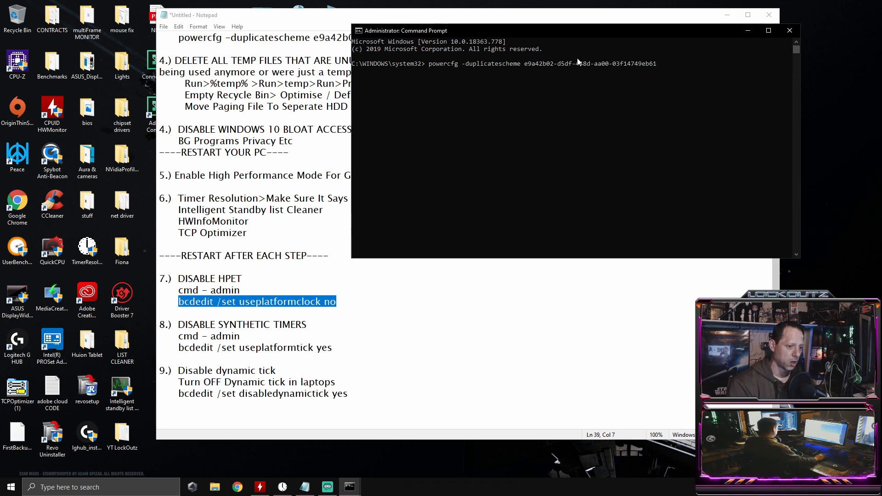
# Step: Select "bcdedit /set useplatformtick yes" under DISABLE SYNTHETIC TIMERS in the notes, then bring Command Prompt back and move its window lower
pyautogui.click(218, 339)
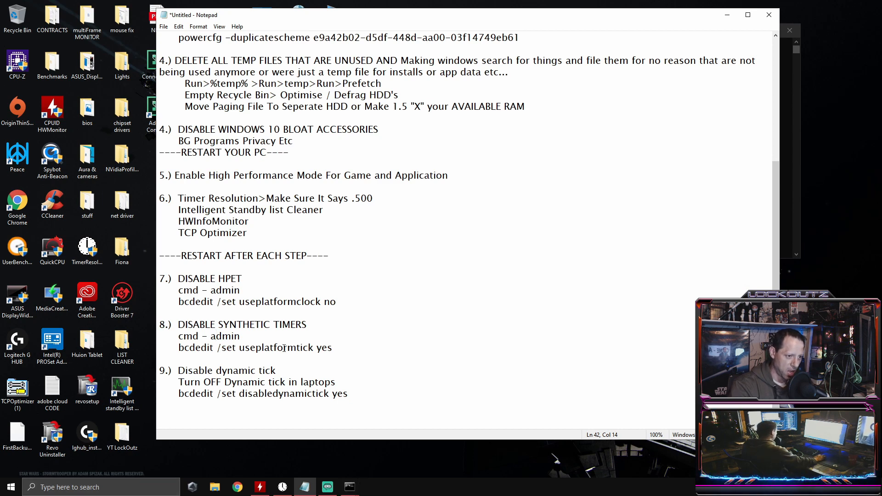
pyautogui.moveTo(332, 348); pyautogui.dragTo(179, 348)
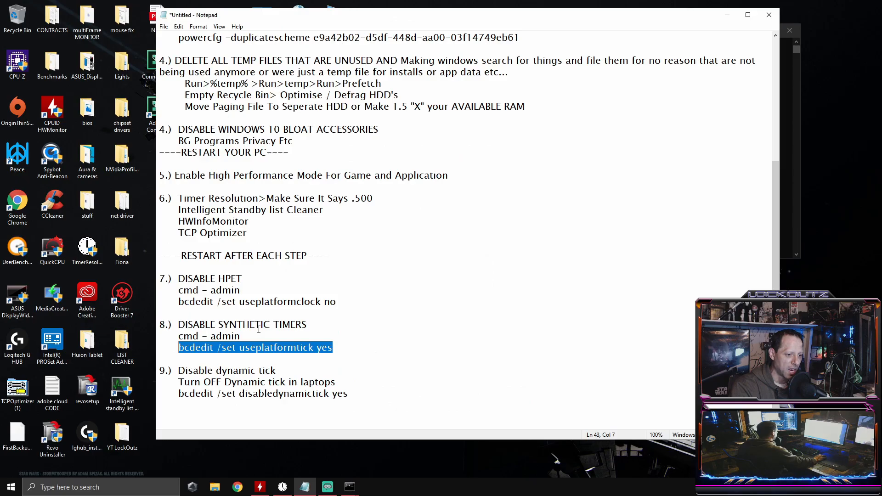
pyautogui.click(384, 444)
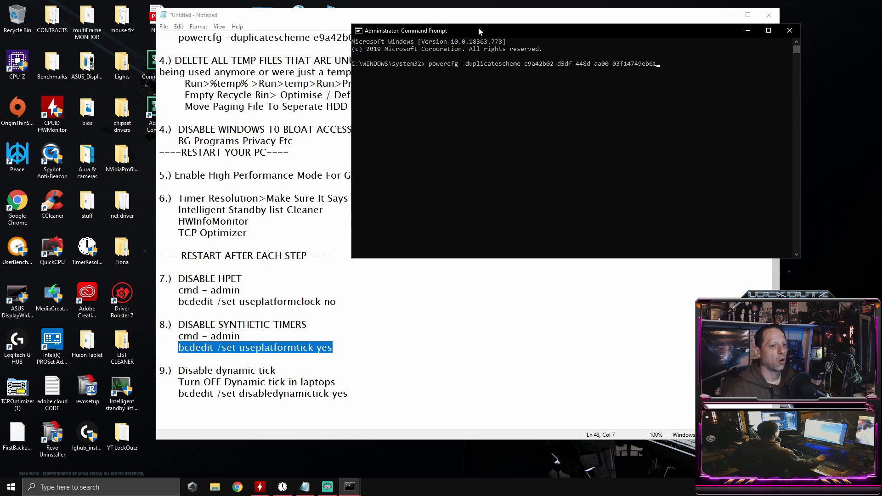
pyautogui.moveTo(477, 31); pyautogui.dragTo(496, 108)
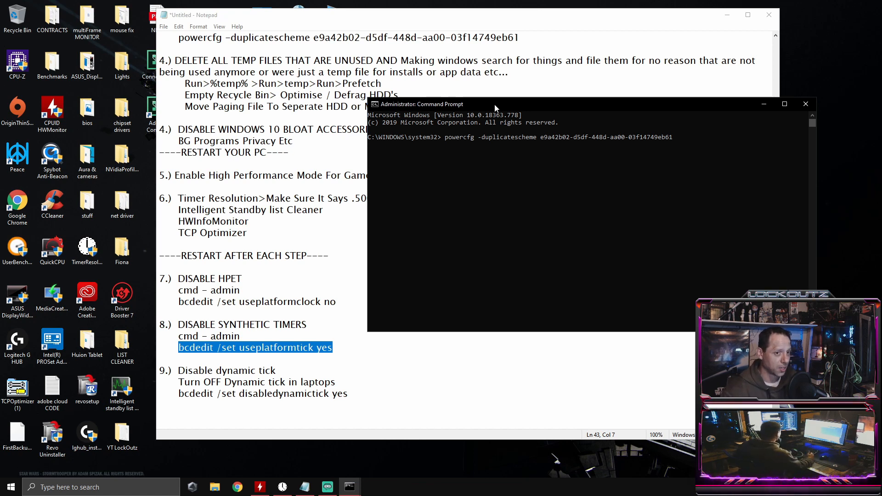
pyautogui.moveTo(495, 106); pyautogui.dragTo(492, 142)
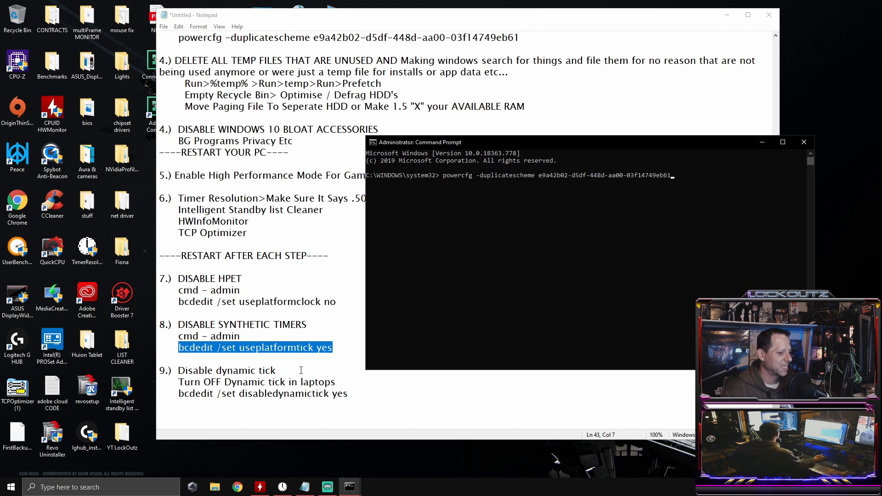
# Step: Select "bcdedit /set disabledynamictick yes" in the notes, return to Command Prompt and close it without running anything
pyautogui.click(228, 390)
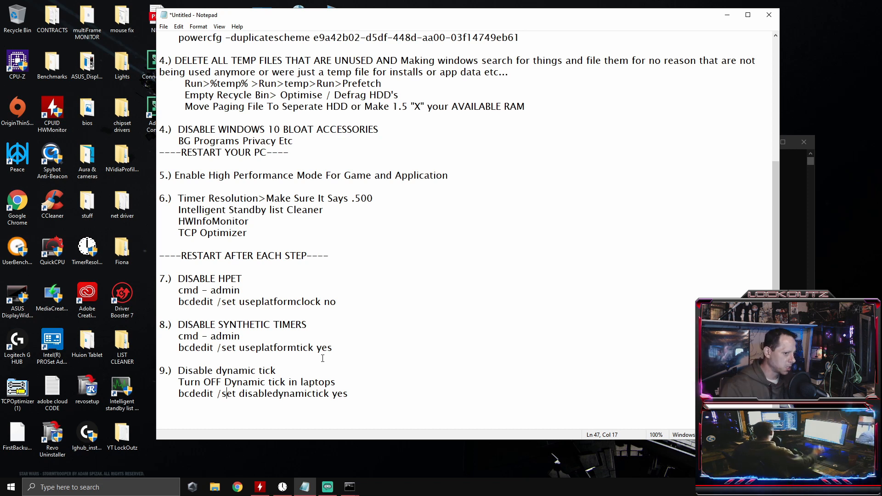
pyautogui.moveTo(348, 394); pyautogui.dragTo(180, 394)
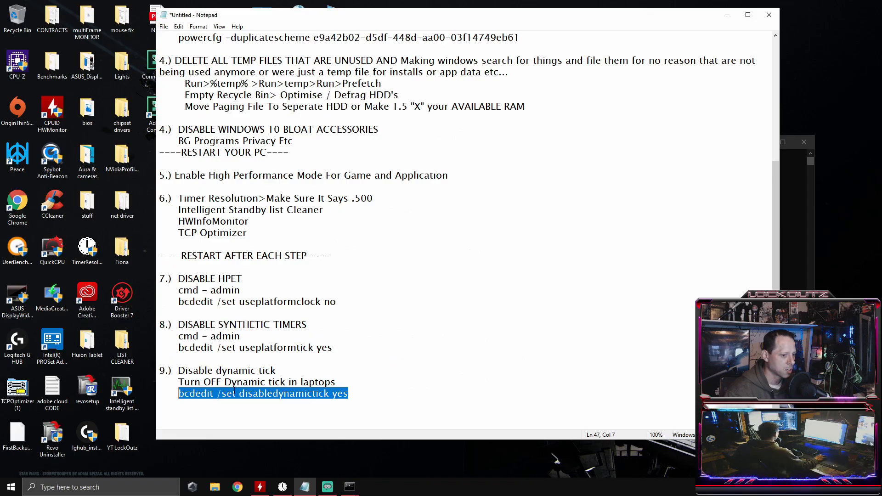
pyautogui.moveTo(350, 487)
pyautogui.click(395, 429)
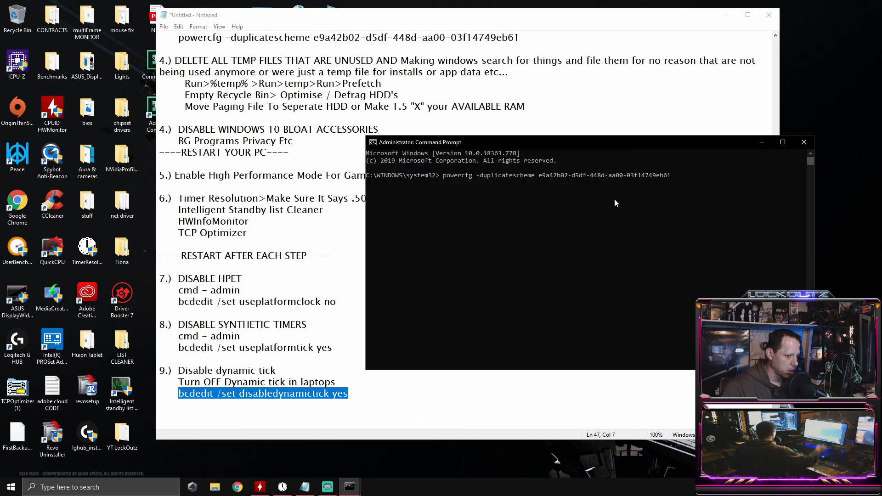
pyautogui.click(810, 141)
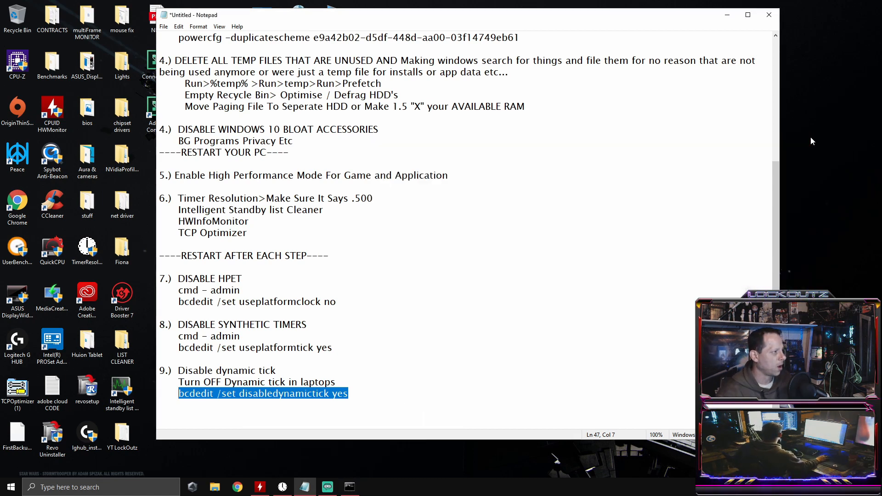